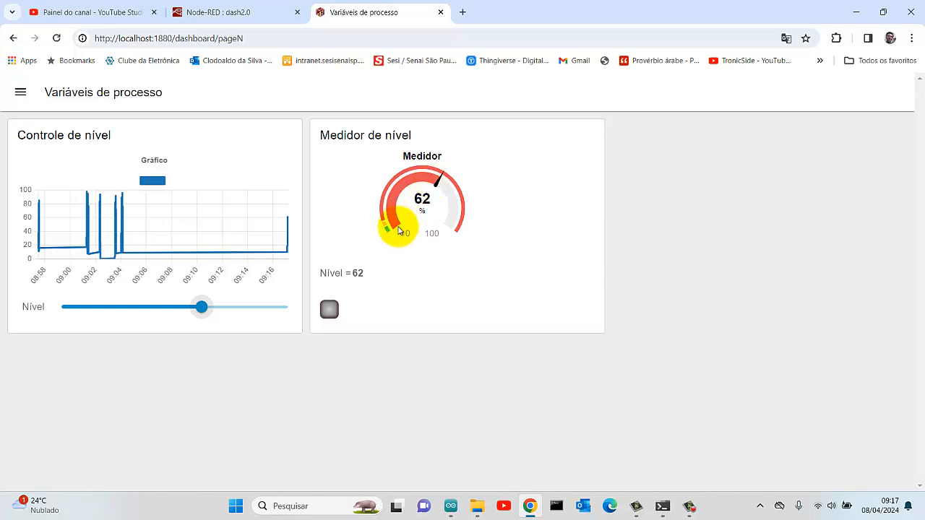
Step: Raise the Nível slider on the finished dashboard to test the chart and gauge response
{"action": "mouse_move", "coordinate": [201, 308]}
{"action": "left_mouse_down"}
{"action": "mouse_move", "coordinate": [272, 314]}
{"action": "mouse_move", "coordinate": [89, 325]}
{"action": "mouse_move", "coordinate": [278, 316]}
{"action": "left_mouse_up"}
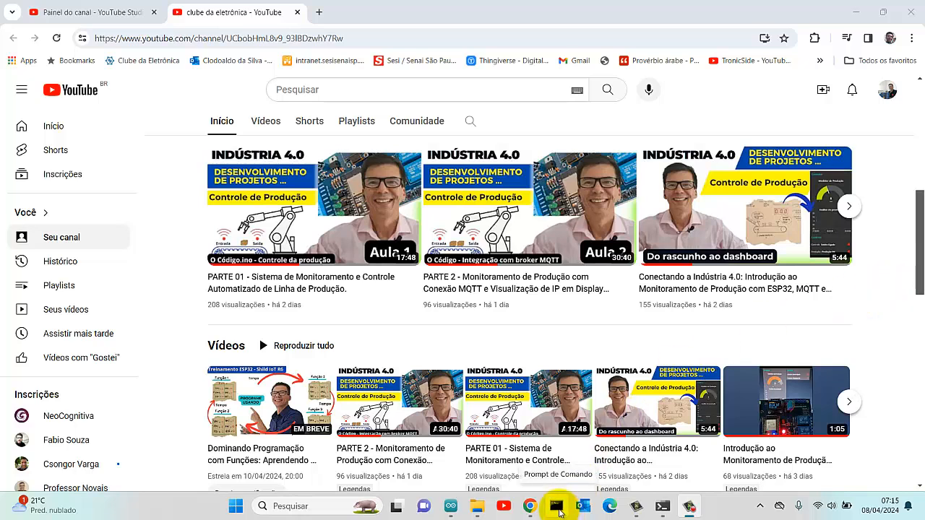
Step: Open a maximized Command Prompt and start the server with the command node-red
{"action": "left_click", "coordinate": [325, 510]}
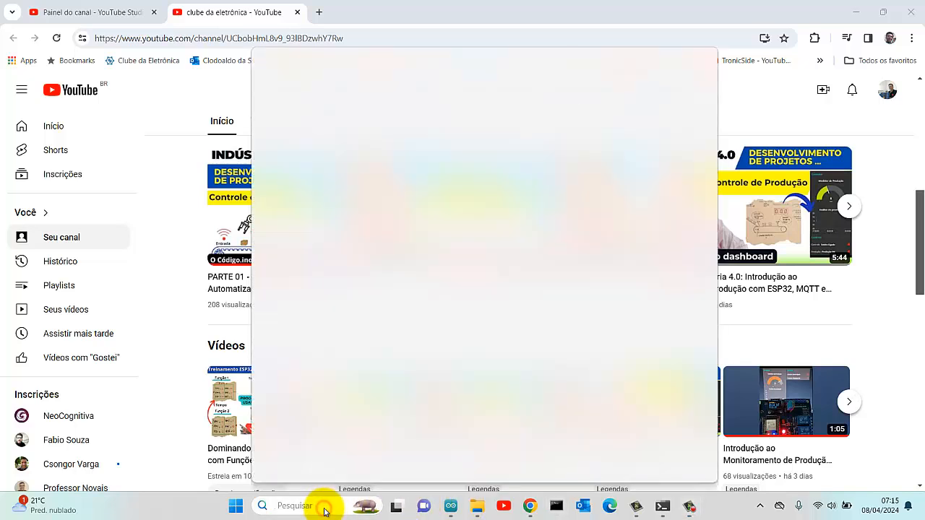
{"action": "type", "text": "cmd"}
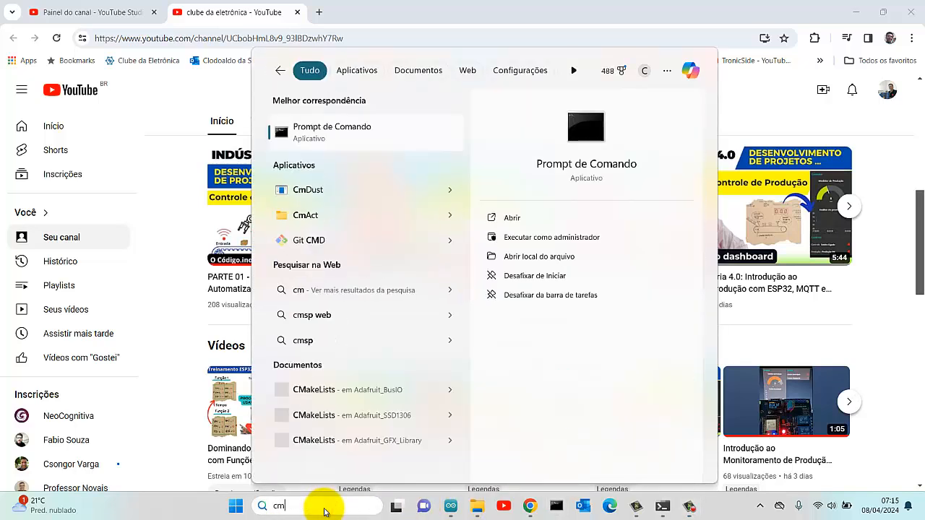
{"action": "left_click", "coordinate": [344, 141]}
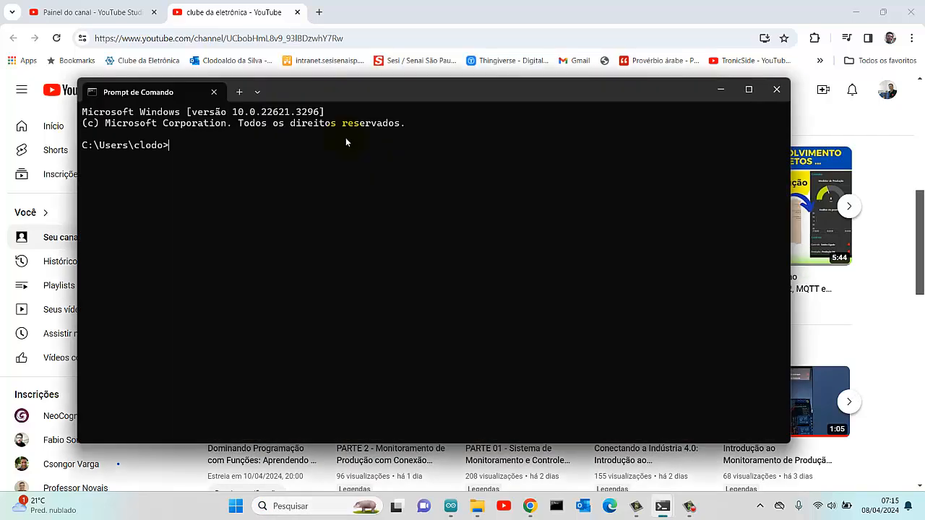
{"action": "left_click", "coordinate": [748, 89]}
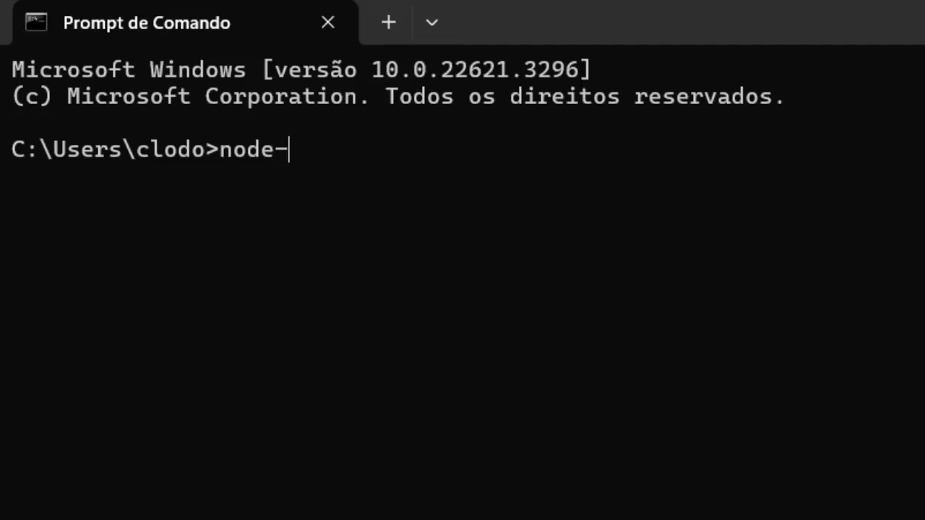
{"action": "type", "text": "red"}
{"action": "key", "text": "Return"}
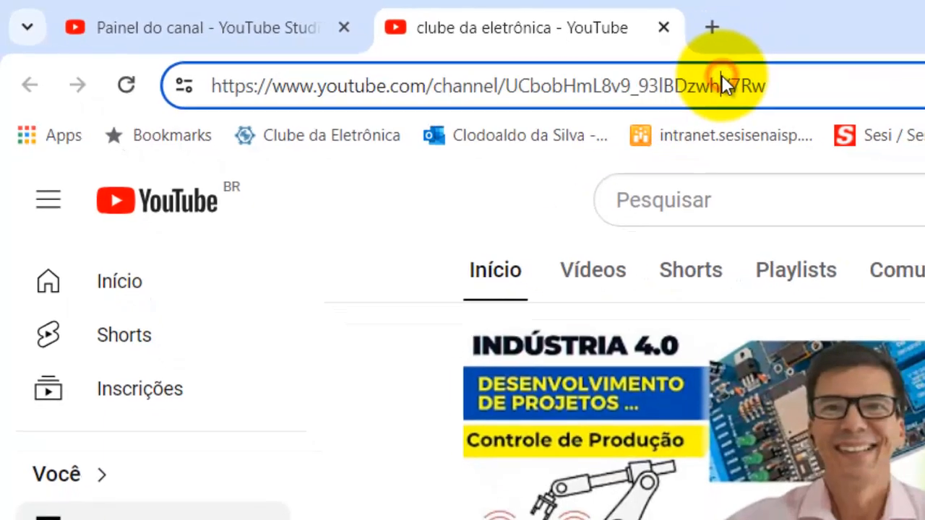
Step: Switch to the browser and load the Node-RED editor at localhost:1880
{"action": "left_click", "coordinate": [766, 92]}
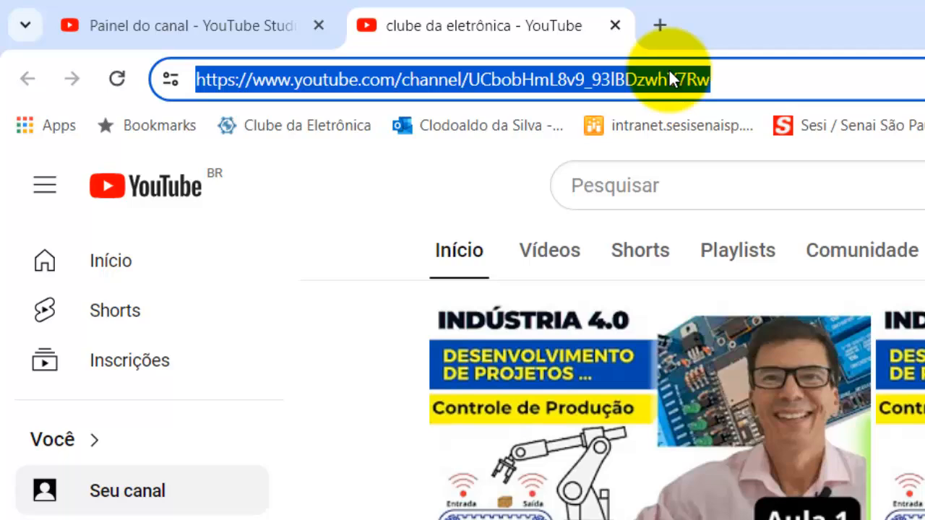
{"action": "type", "text": "localhost:1880"}
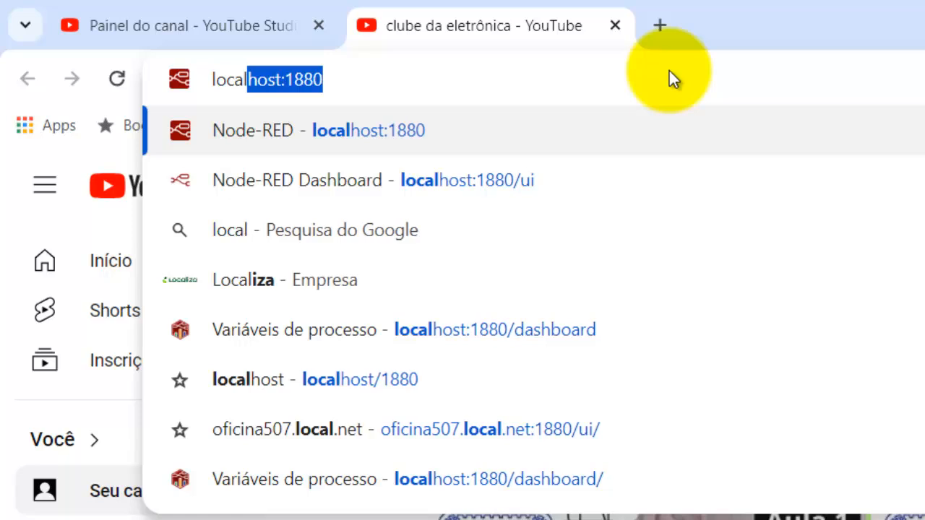
{"action": "key", "text": "Return"}
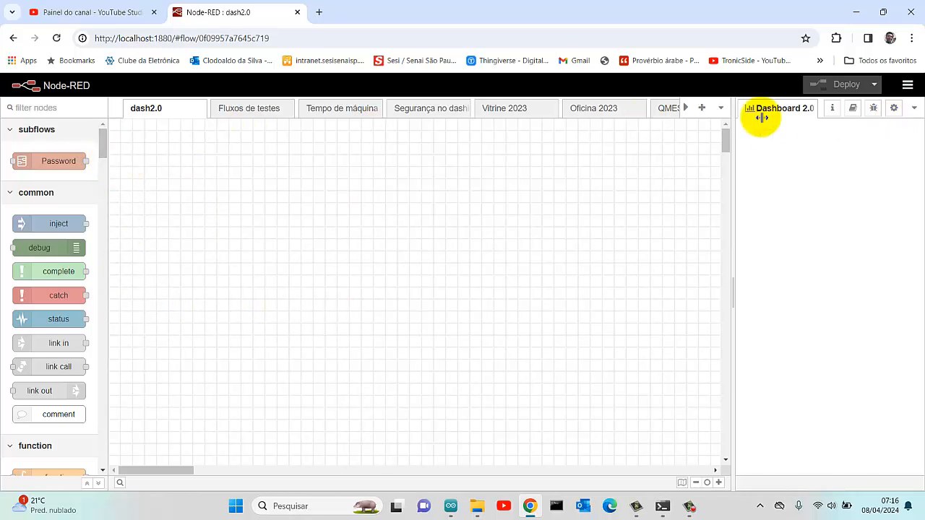
Step: Examine the available sidebar views and the Dashboard 2.0 widget nodes in the palette
{"action": "left_click", "coordinate": [912, 115]}
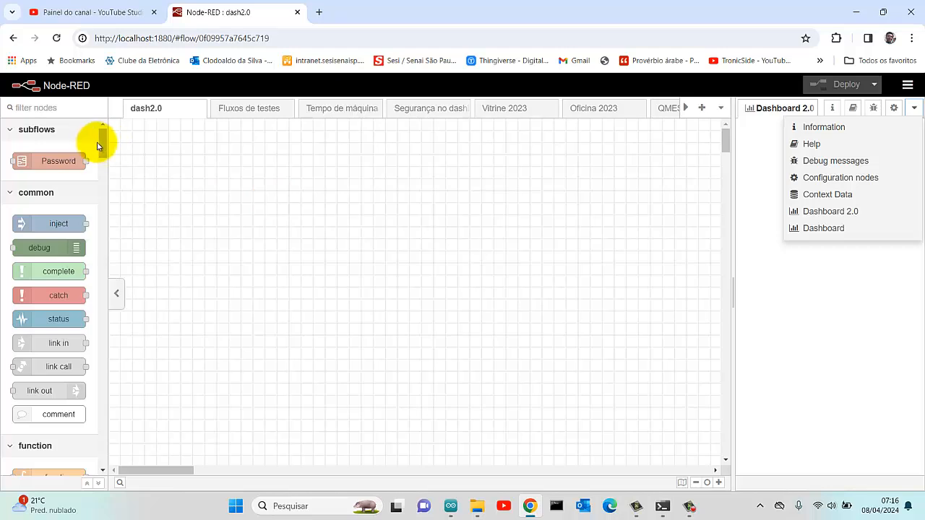
{"action": "left_click_drag", "start_coordinate": [105, 149], "coordinate": [106, 318]}
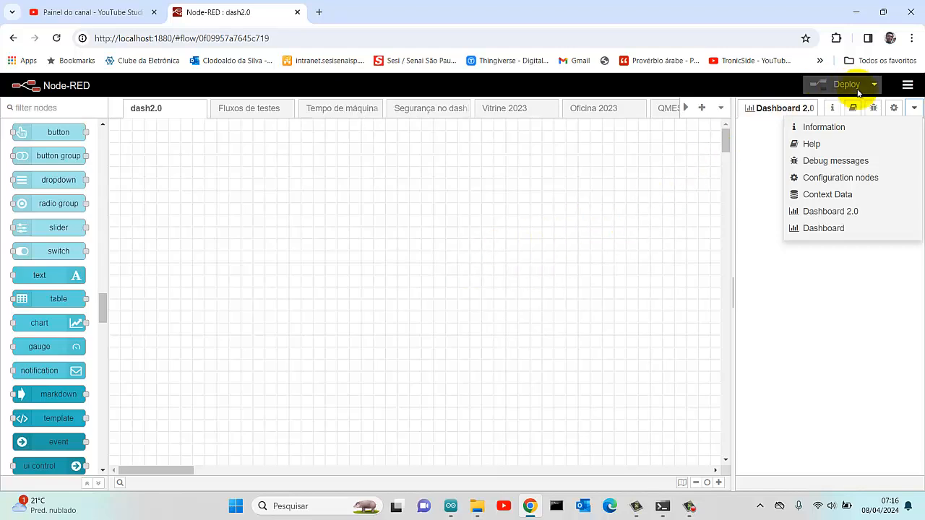
Step: Search the installable palette modules for flowfuse to check the Dashboard 2.0 packages, and close the settings
{"action": "left_click", "coordinate": [908, 87]}
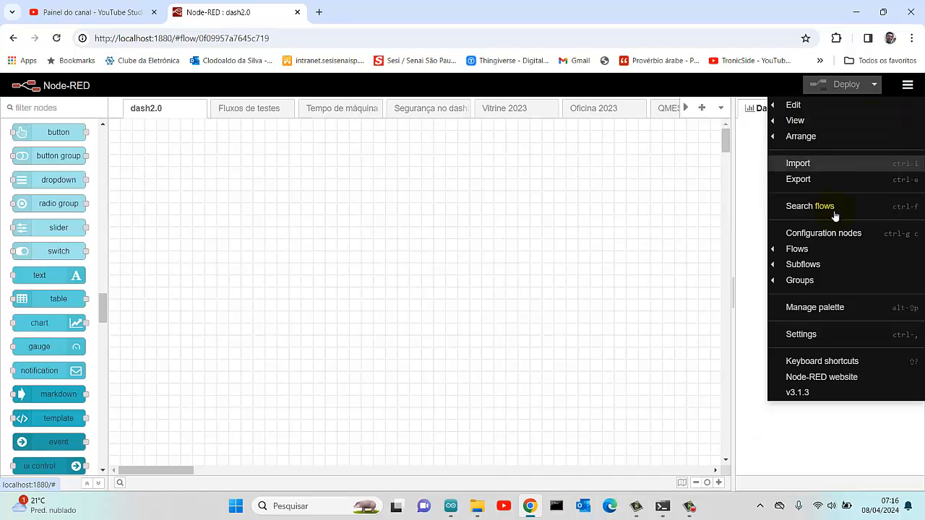
{"action": "left_click", "coordinate": [822, 311]}
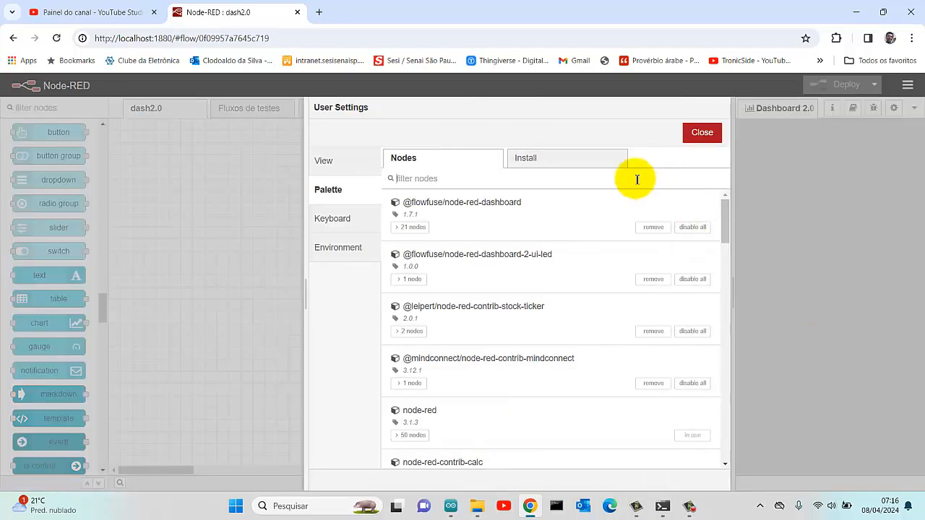
{"action": "left_click", "coordinate": [565, 164]}
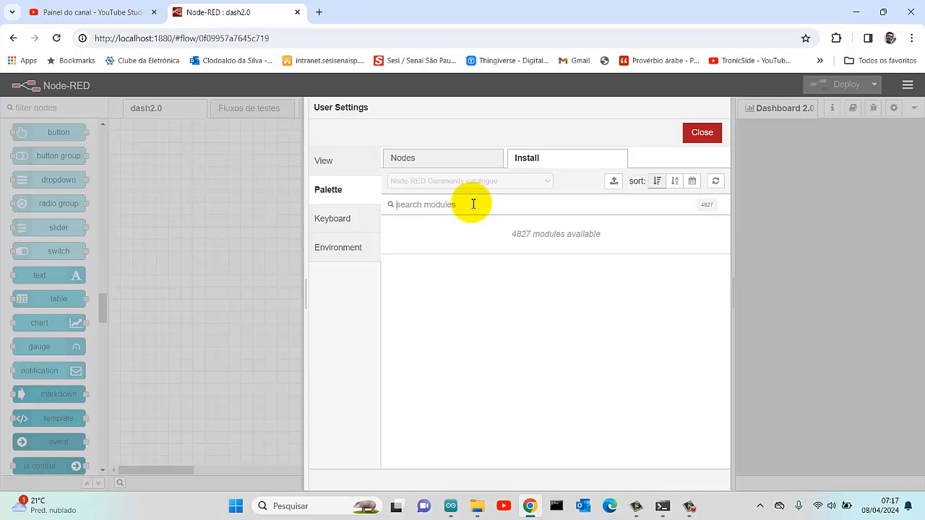
{"action": "type", "text": "flow"}
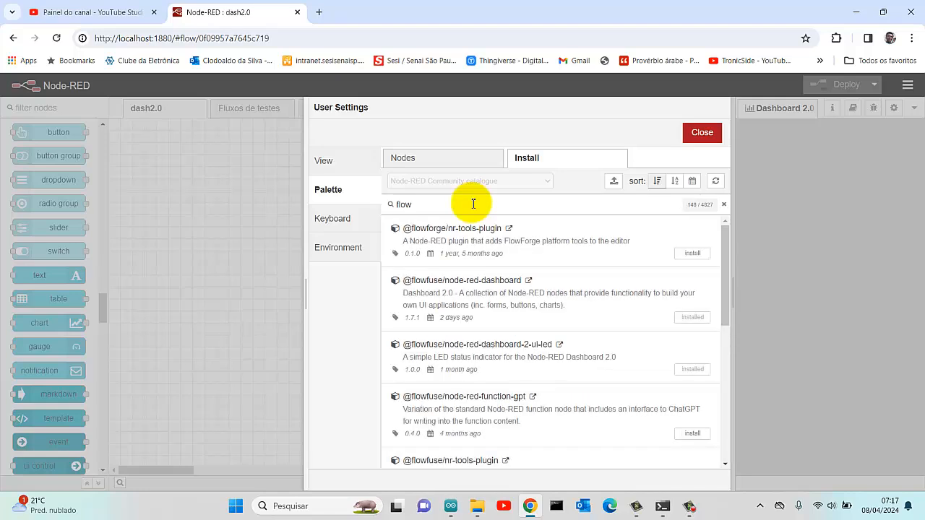
{"action": "type", "text": "fuse"}
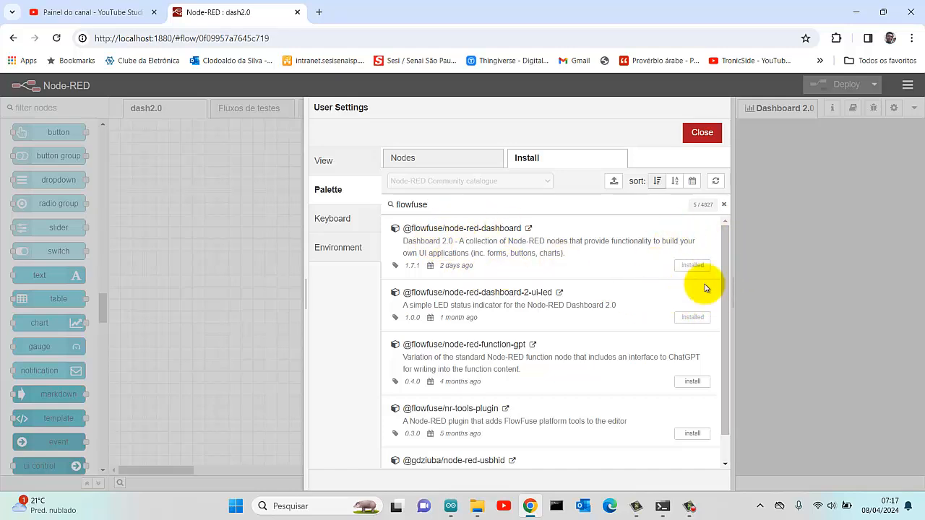
{"action": "left_click", "coordinate": [701, 132]}
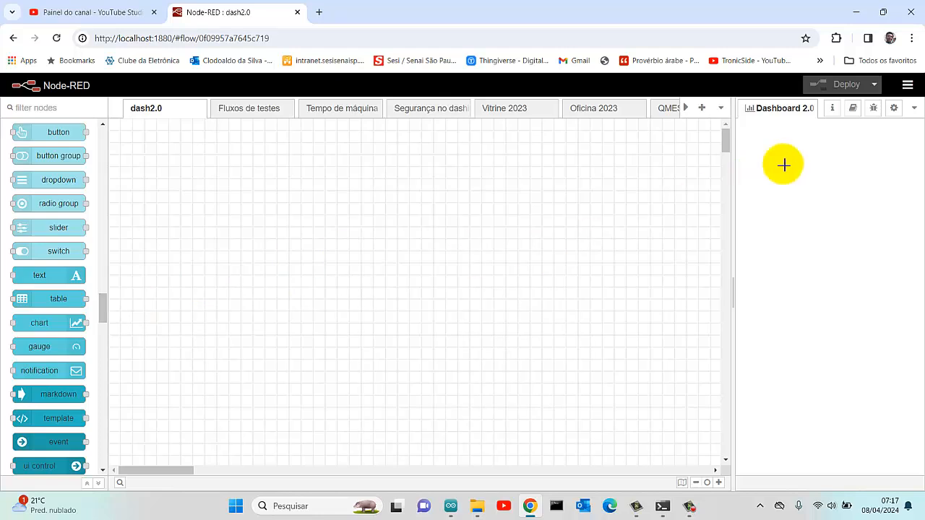
Step: View the classic Dashboard layout in the sidebar and return to the Dashboard 2.0 view
{"action": "left_click", "coordinate": [915, 110]}
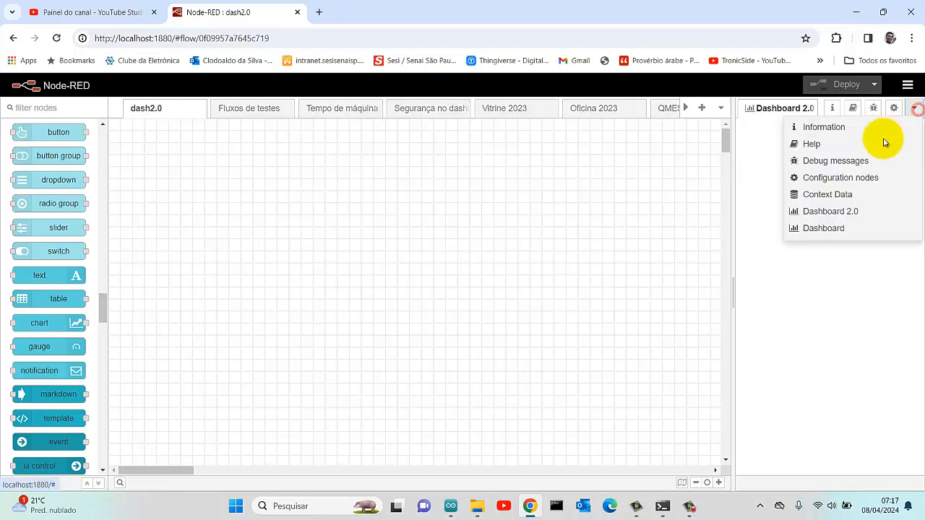
{"action": "left_click", "coordinate": [825, 228]}
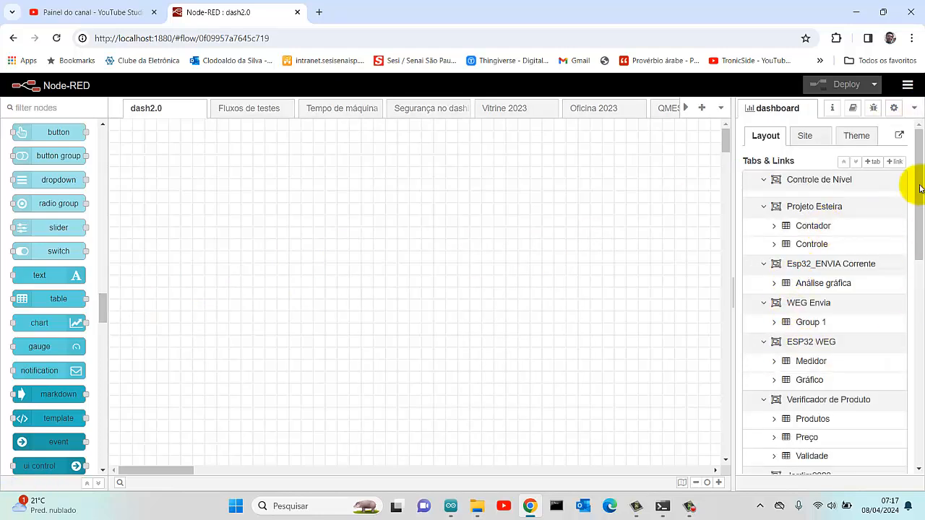
{"action": "left_click", "coordinate": [913, 110]}
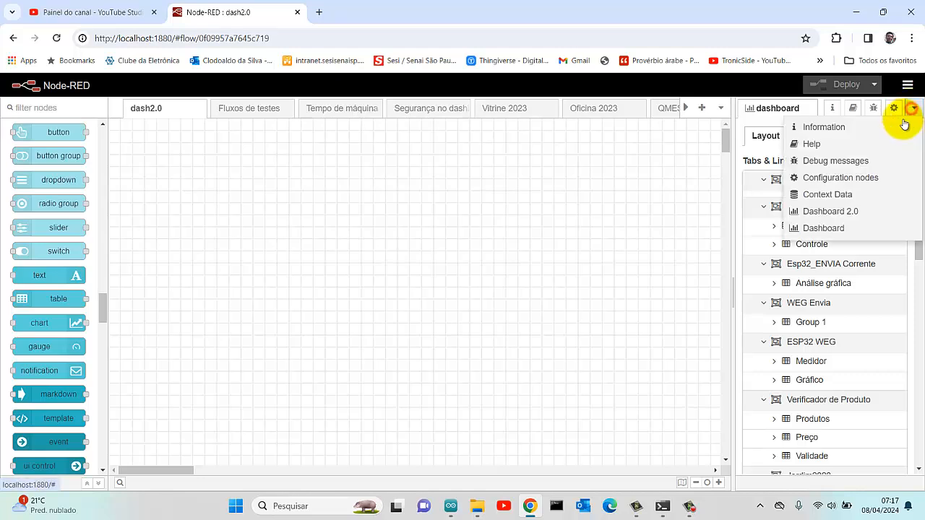
{"action": "left_click", "coordinate": [837, 211]}
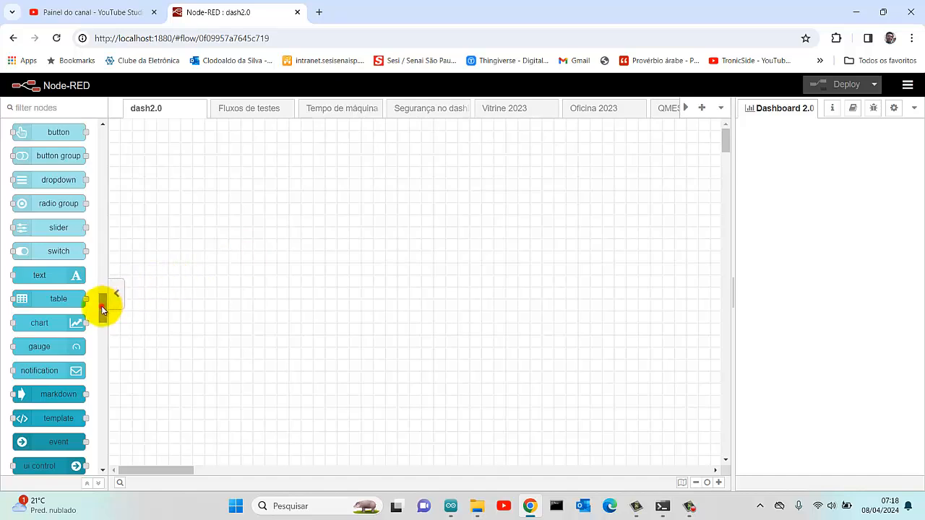
Step: Place a Dashboard 2 slider node and a chart node side by side on the dash2.0 flow
{"action": "left_click_drag", "start_coordinate": [103, 307], "coordinate": [347, 191]}
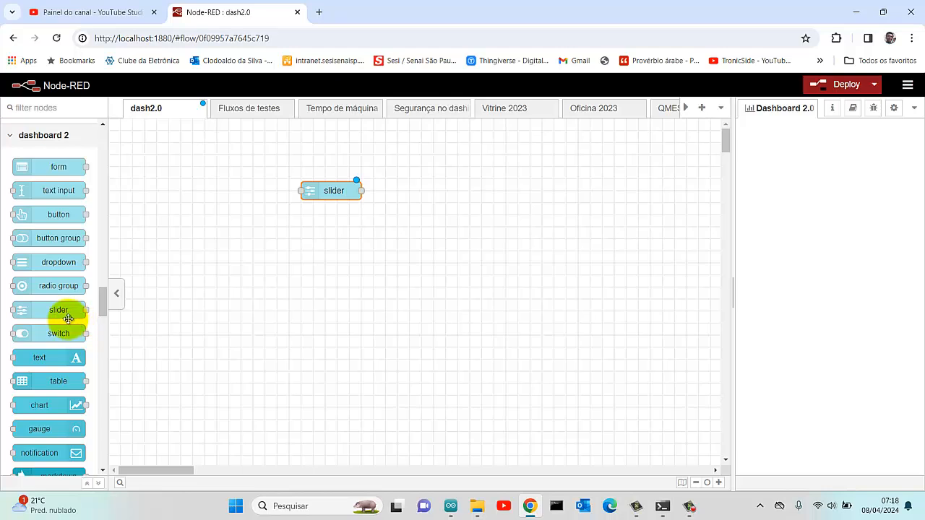
{"action": "mouse_move", "coordinate": [46, 406]}
{"action": "left_mouse_down"}
{"action": "mouse_move", "coordinate": [190, 358]}
{"action": "mouse_move", "coordinate": [487, 200]}
{"action": "mouse_move", "coordinate": [481, 191]}
{"action": "left_mouse_up"}
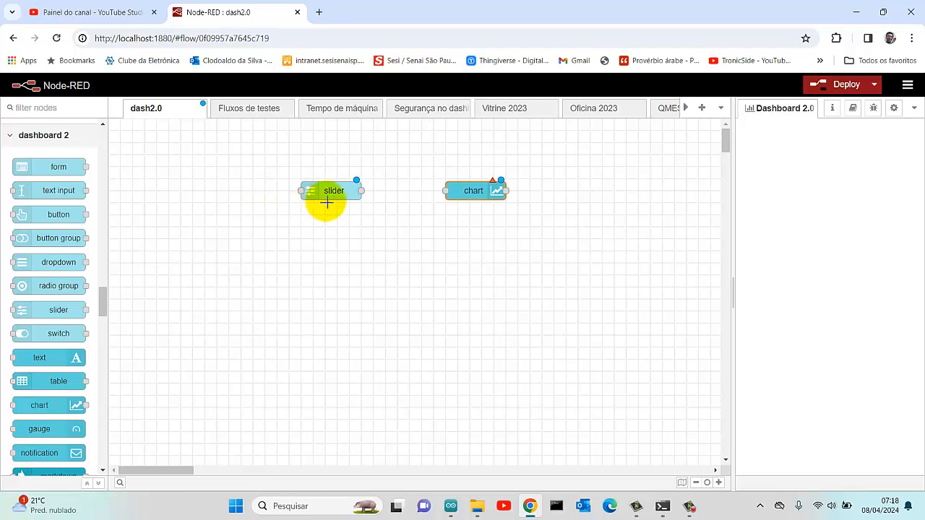
{"action": "left_click_drag", "start_coordinate": [331, 193], "coordinate": [296, 228]}
{"action": "left_click_drag", "start_coordinate": [467, 193], "coordinate": [438, 230]}
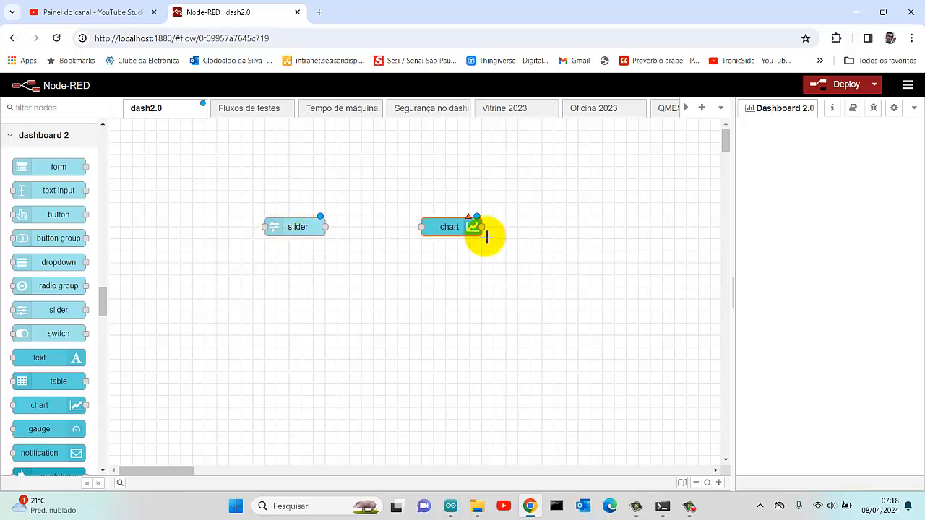
Step: Edit the group assigned to the slider node and name it "Controle de nível"
{"action": "double_click", "coordinate": [293, 227]}
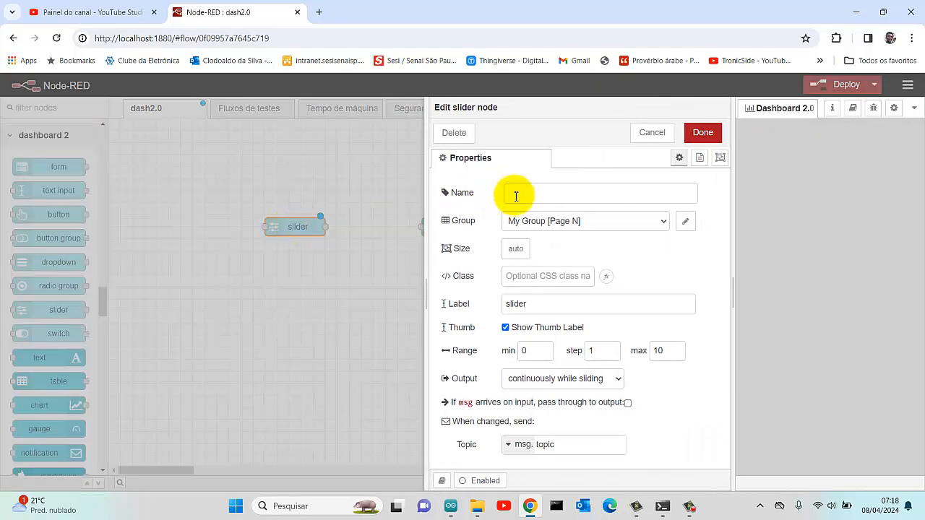
{"action": "left_click", "coordinate": [685, 226]}
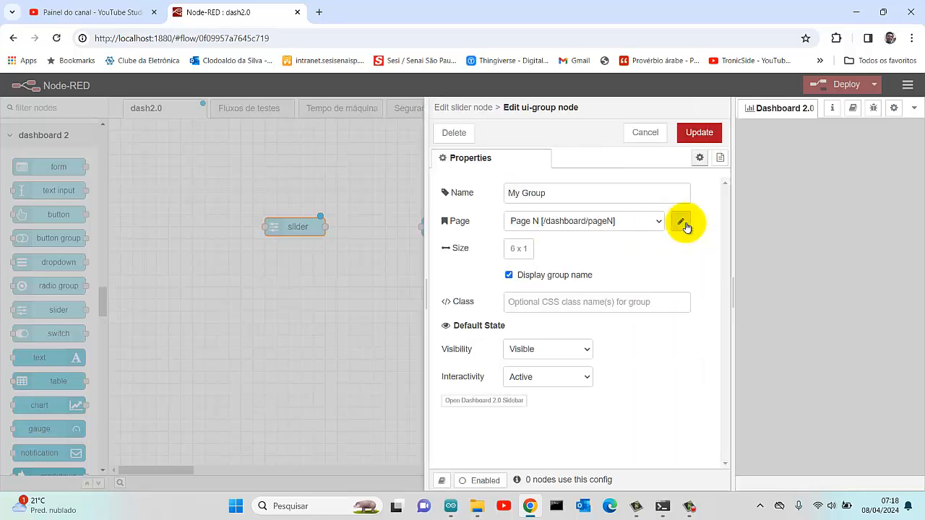
{"action": "left_click_drag", "start_coordinate": [574, 195], "coordinate": [500, 196]}
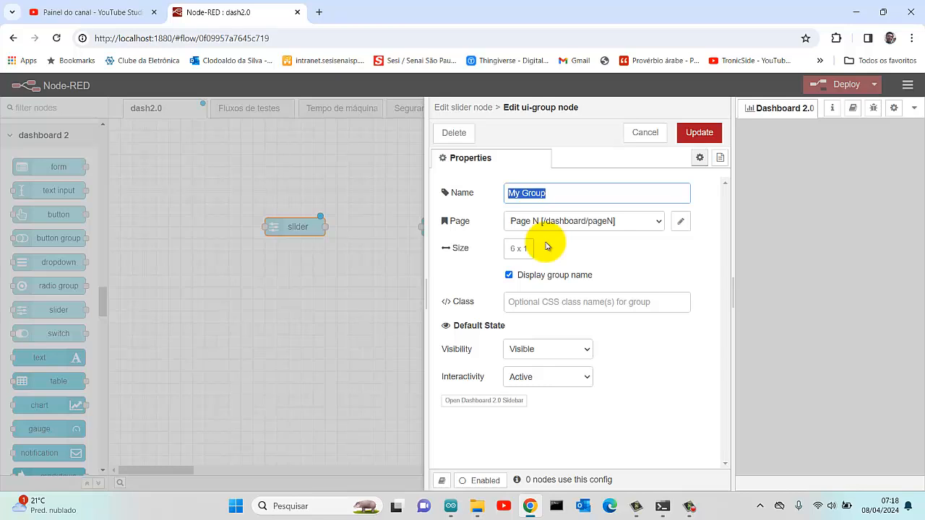
{"action": "type", "text": "Controle de nível"}
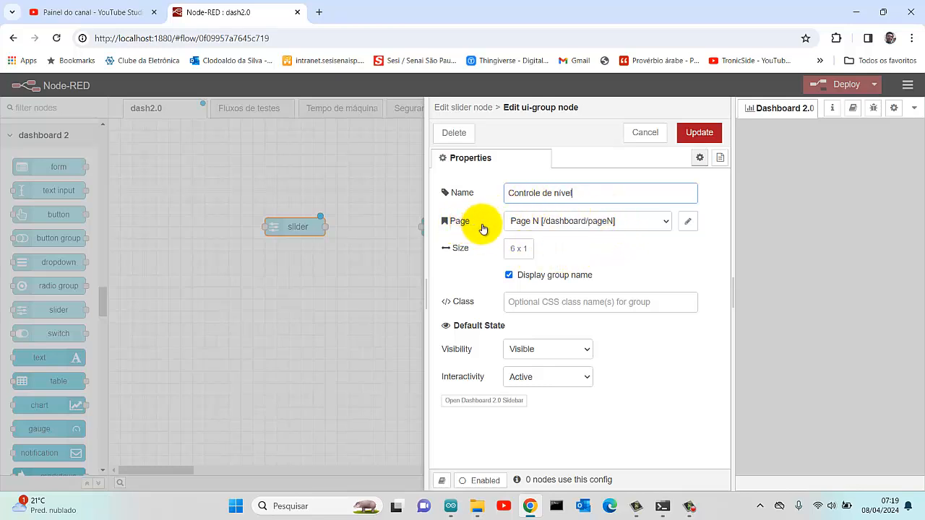
Step: Edit the page assigned to the group and name it "Variáveis de processo"
{"action": "left_click", "coordinate": [689, 222]}
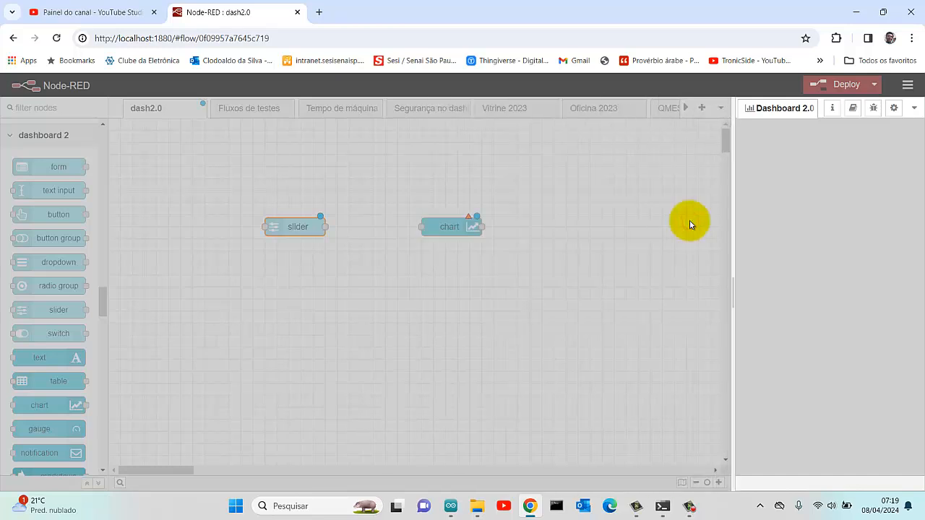
{"action": "left_click", "coordinate": [617, 195]}
{"action": "left_click_drag", "start_coordinate": [568, 193], "coordinate": [497, 192]}
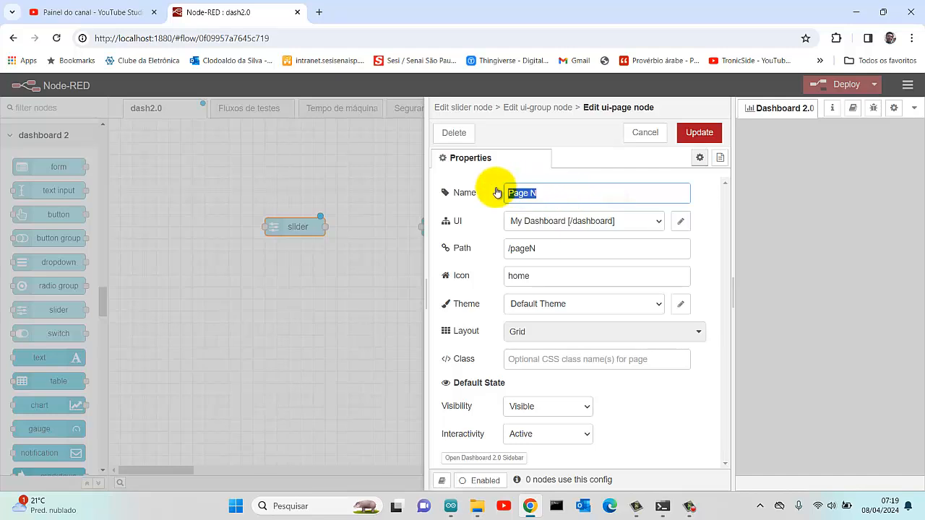
{"action": "type", "text": "Variáveis d"}
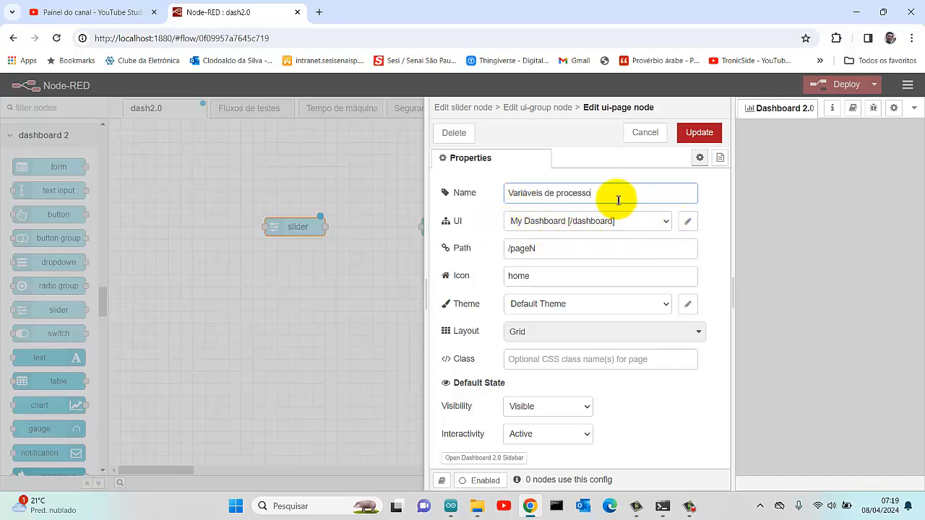
Step: Name the page's base UI dashboard "Shild IoT R6" and save both the dashboard and page settings
{"action": "left_click", "coordinate": [688, 224]}
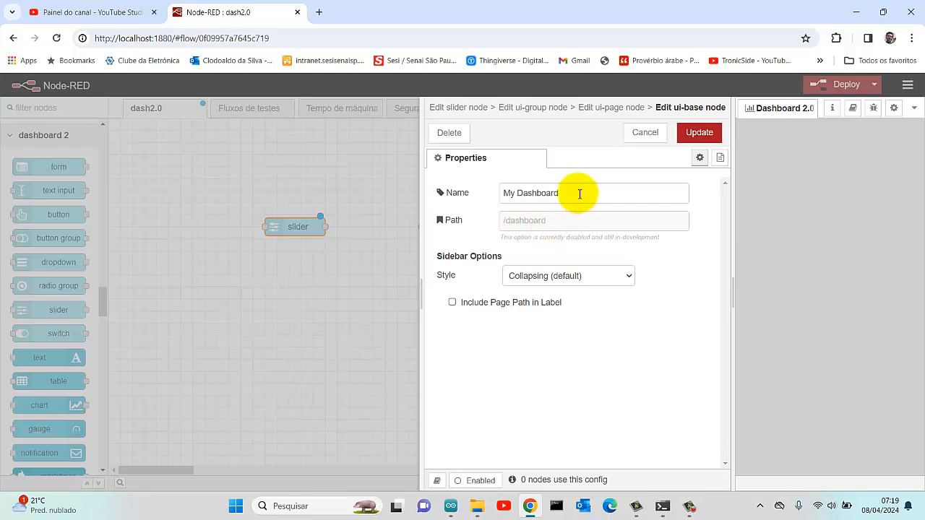
{"action": "left_click_drag", "start_coordinate": [578, 193], "coordinate": [483, 195]}
{"action": "type", "text": "Shild IoT R6"}
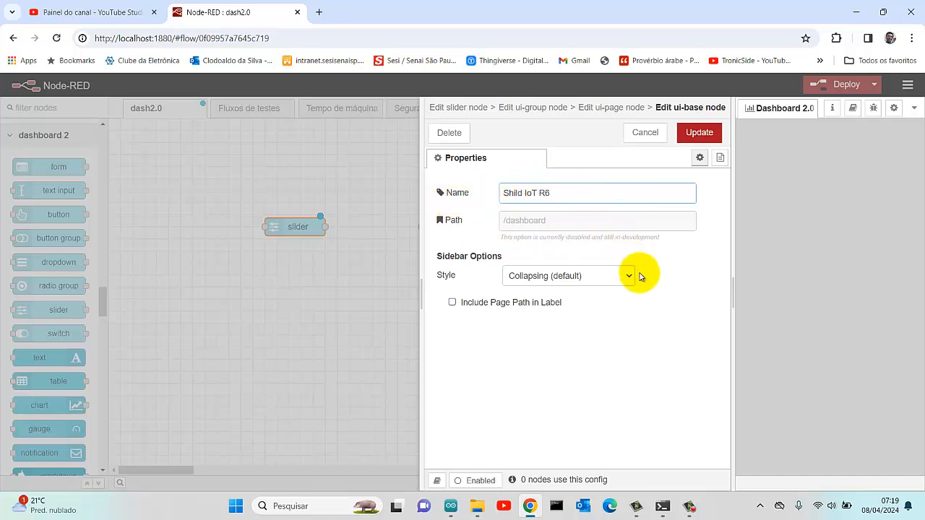
{"action": "left_click", "coordinate": [700, 135]}
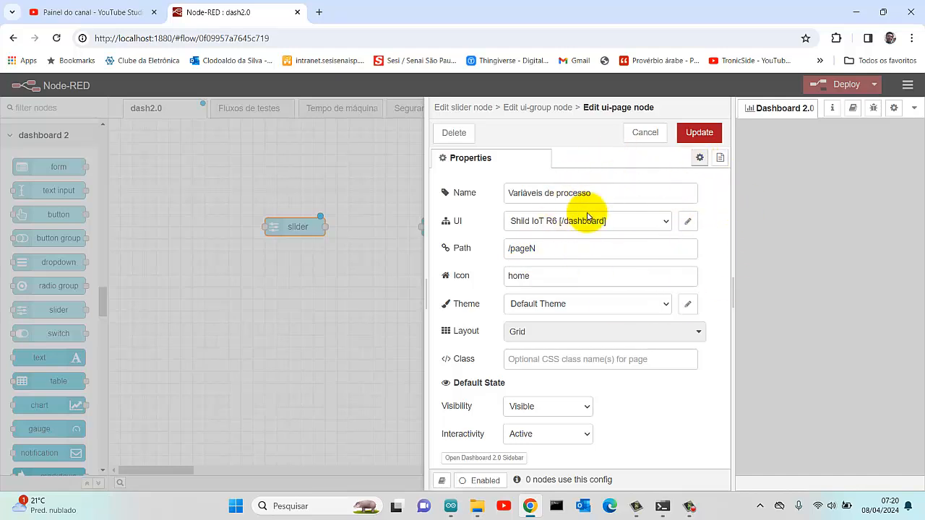
{"action": "left_click", "coordinate": [699, 133]}
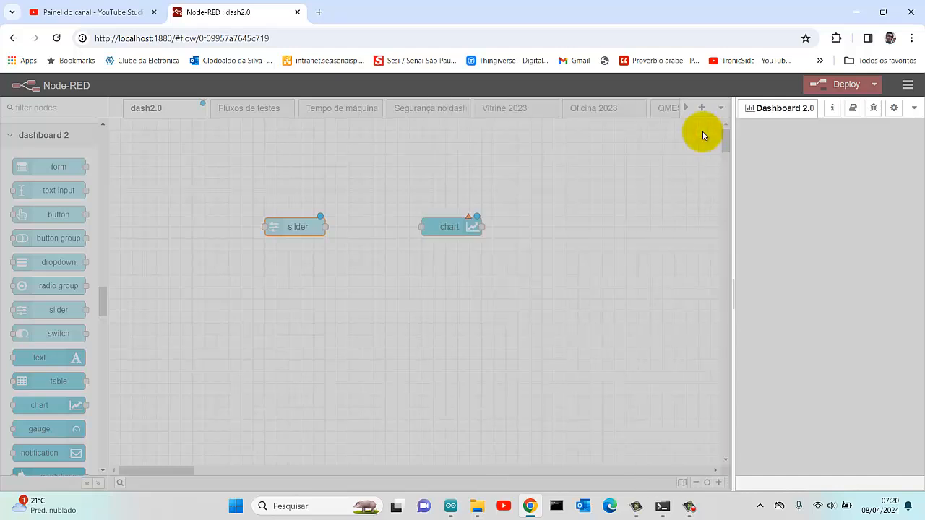
Step: Save the slider's group and node settings, and confirm the chart node in the group "Controle de nível [Variáveis de processo]"
{"action": "left_click", "coordinate": [699, 133]}
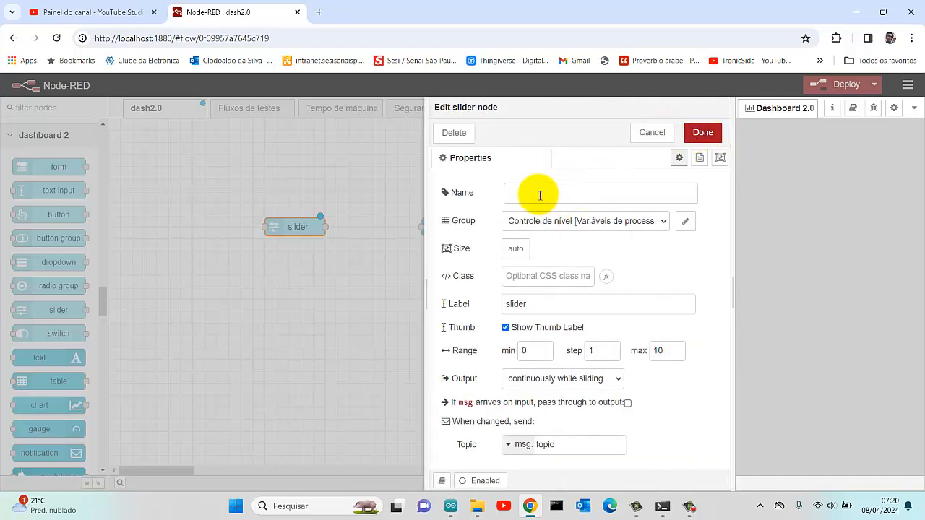
{"action": "left_click", "coordinate": [703, 132]}
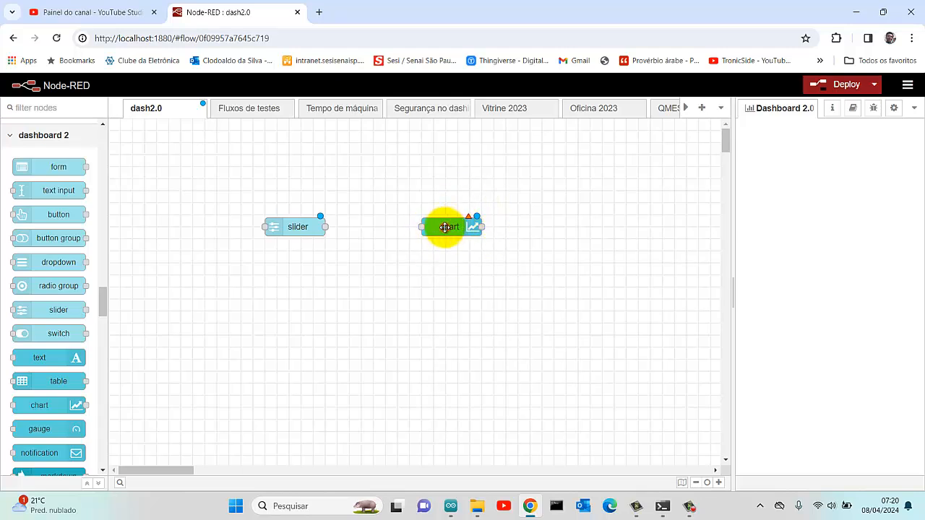
{"action": "double_click", "coordinate": [446, 231]}
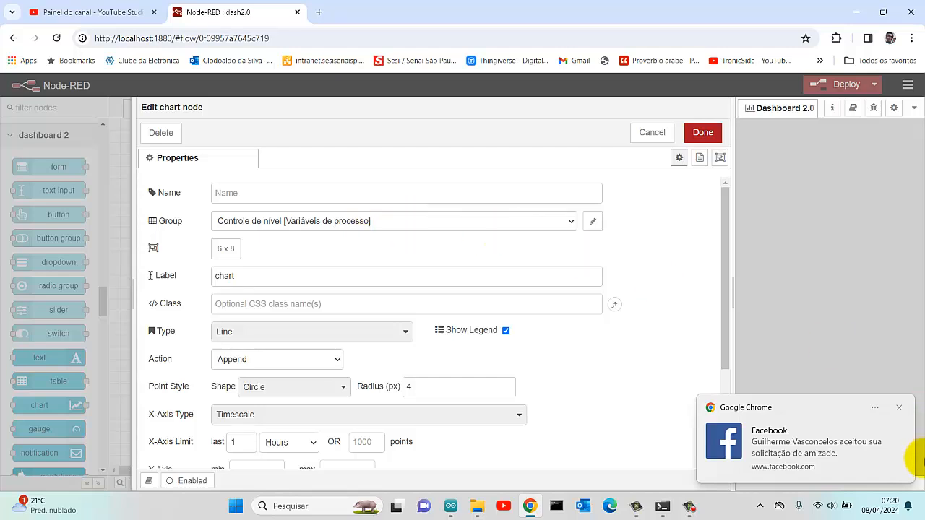
{"action": "left_click", "coordinate": [899, 410]}
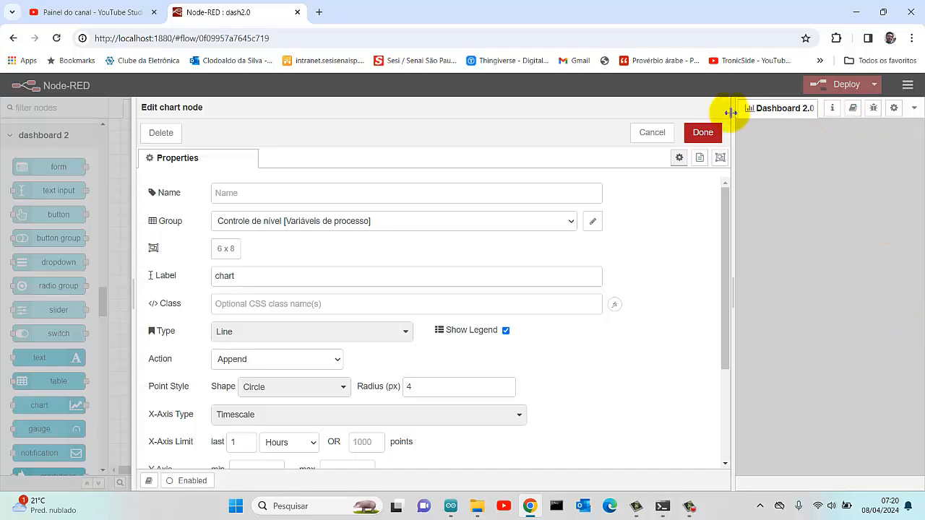
{"action": "left_click", "coordinate": [703, 134]}
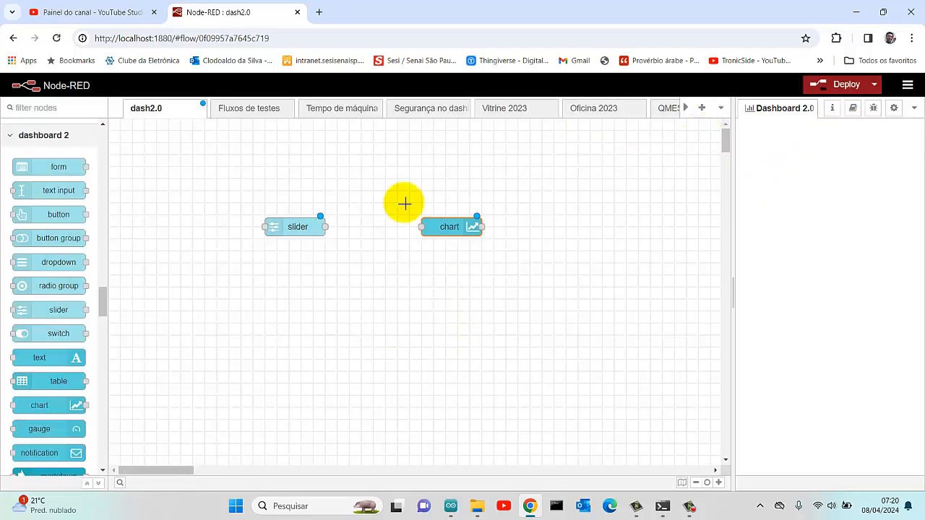
Step: Wire the slider's output to the chart's input, move the chart closer to the slider, and deploy the flow
{"action": "left_click_drag", "start_coordinate": [327, 227], "coordinate": [412, 225]}
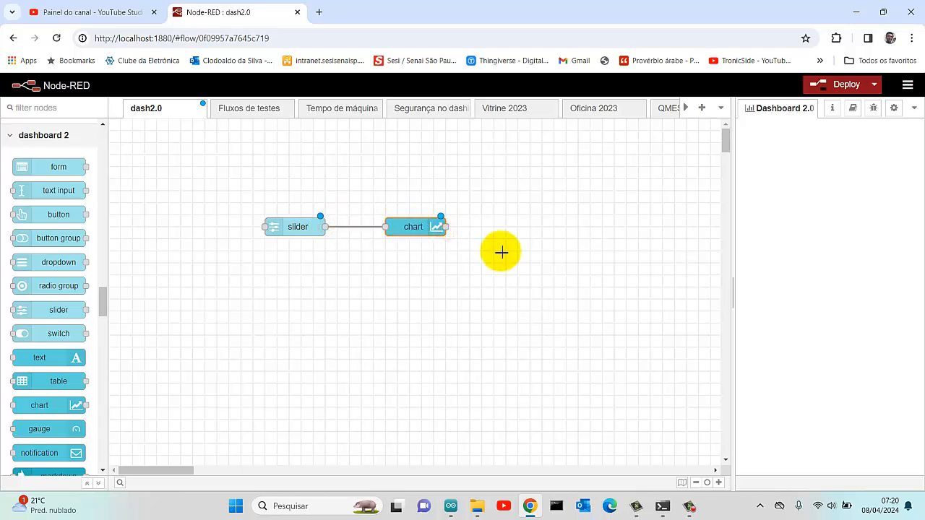
{"action": "left_click", "coordinate": [844, 84]}
{"action": "left_click", "coordinate": [577, 222]}
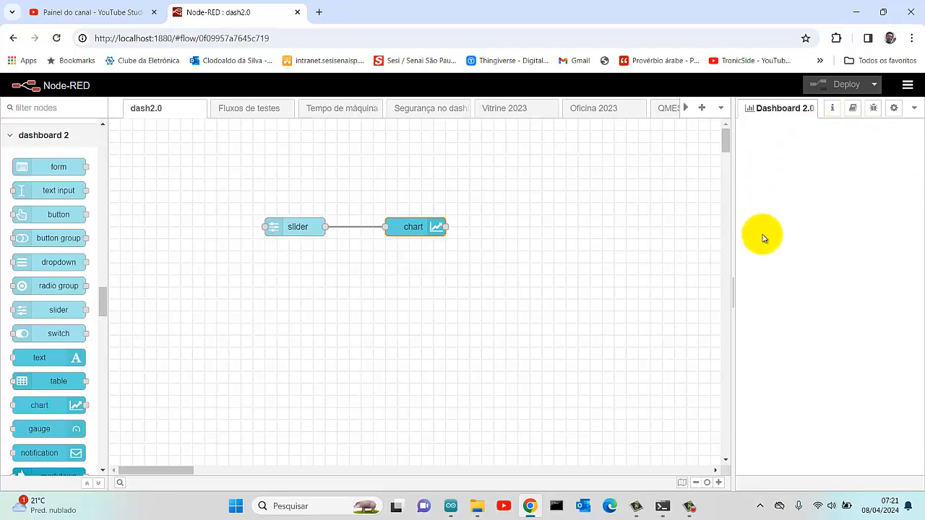
{"action": "left_click", "coordinate": [595, 244]}
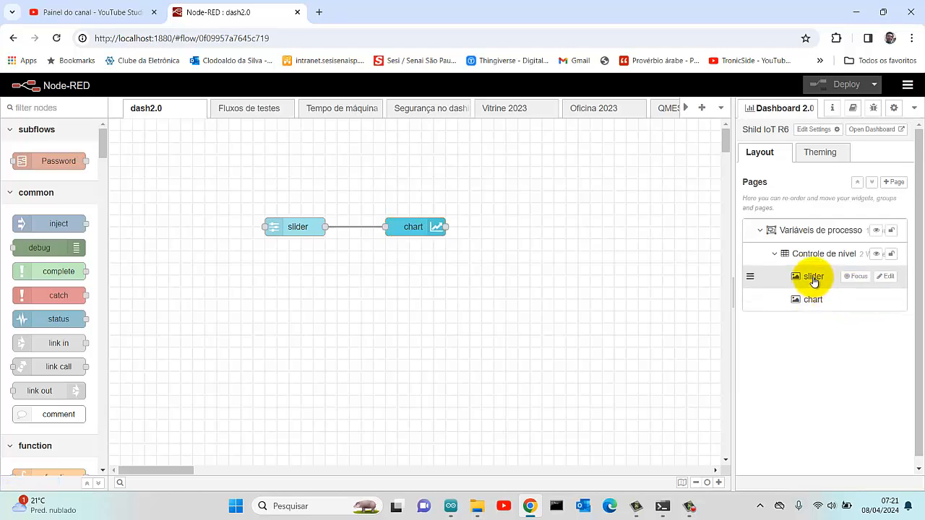
Step: Edit the slider from the dashboard layout, setting its label to "Nível" and its maximum range to 100
{"action": "left_click", "coordinate": [889, 278]}
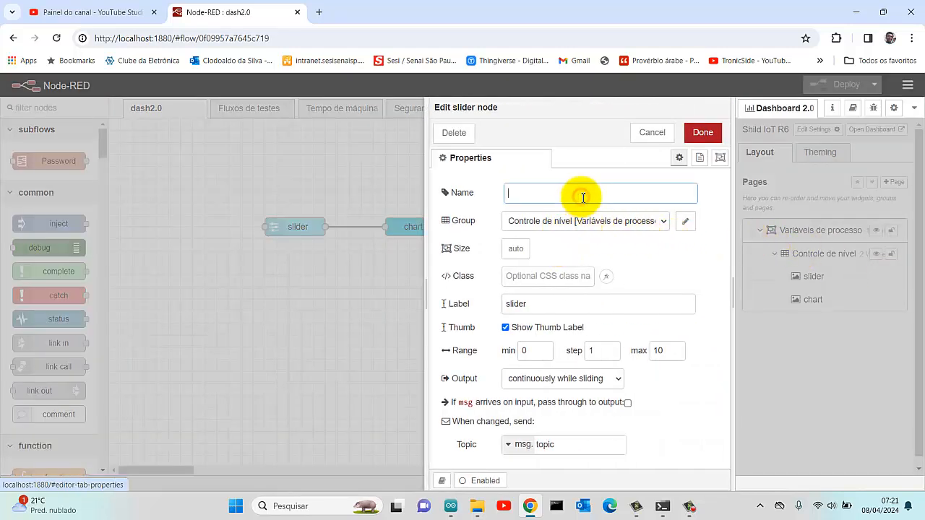
{"action": "left_click", "coordinate": [508, 304]}
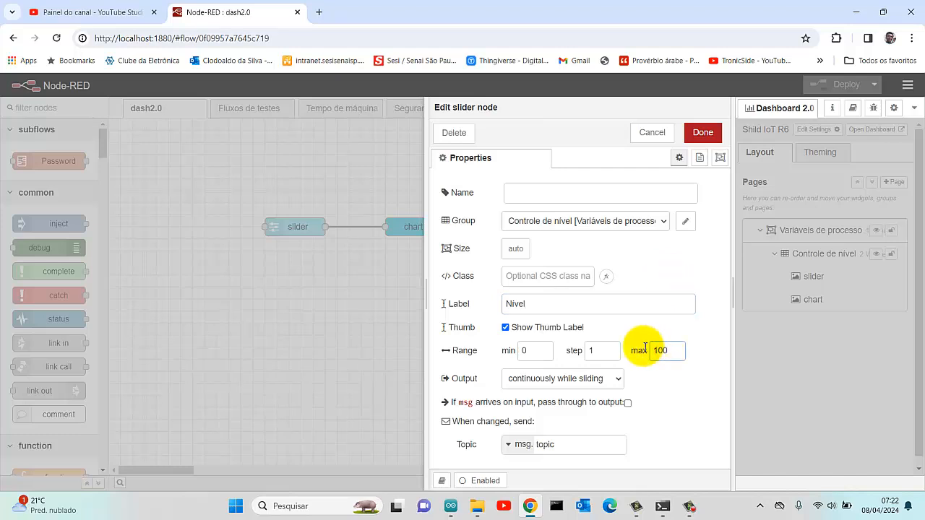
{"action": "left_click", "coordinate": [702, 133]}
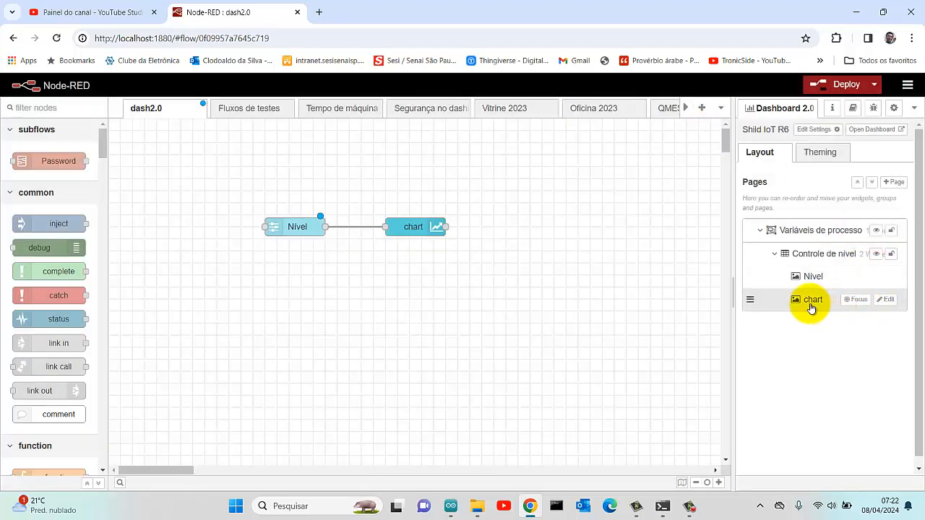
Step: Edit the chart from the dashboard layout and change its label to "Gráfico"
{"action": "left_click", "coordinate": [886, 300]}
{"action": "left_click", "coordinate": [356, 279]}
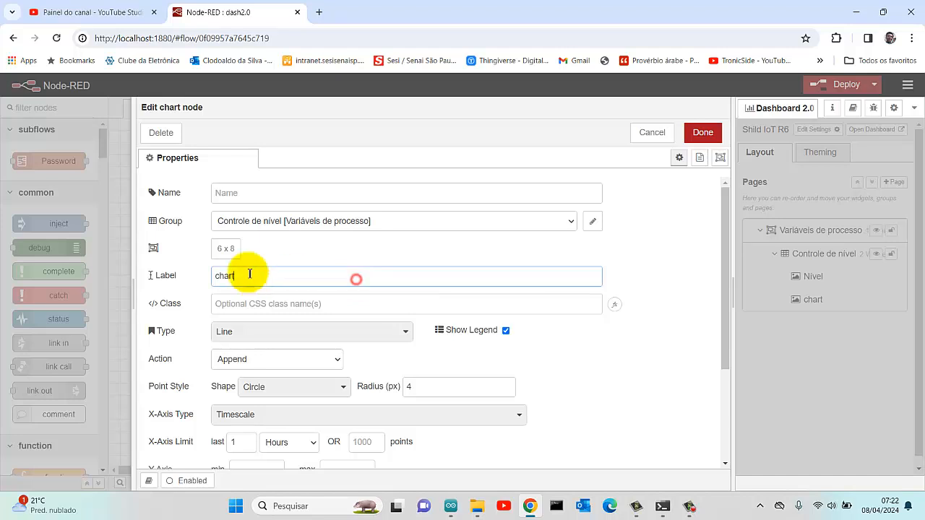
{"action": "key", "text": "ctrl+a"}
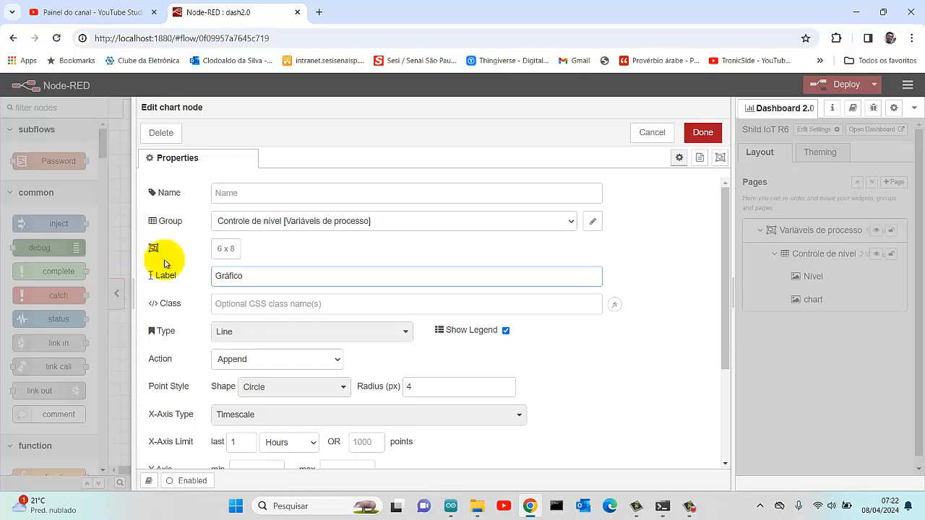
{"action": "left_click", "coordinate": [702, 132]}
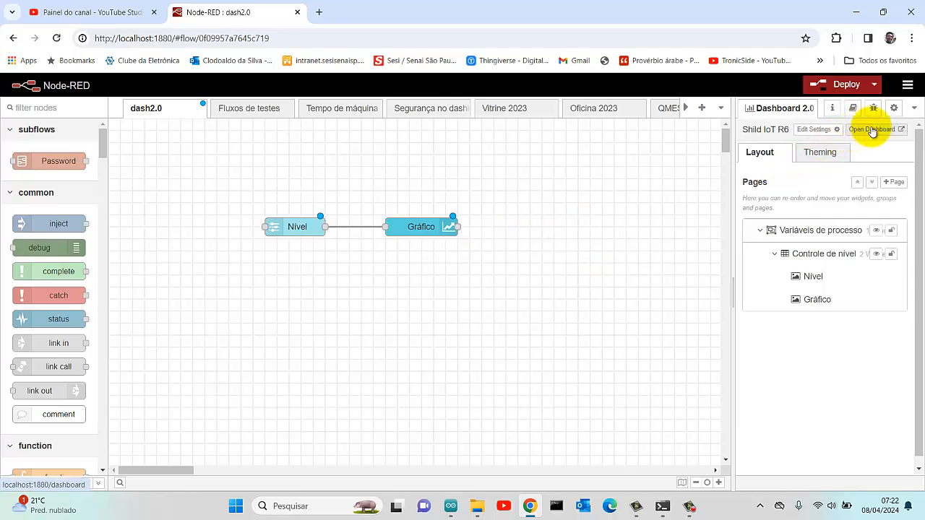
Step: Deploy the flow despite the improperly configured nodes and open the dashboard page
{"action": "left_click", "coordinate": [842, 85]}
{"action": "left_click", "coordinate": [562, 222]}
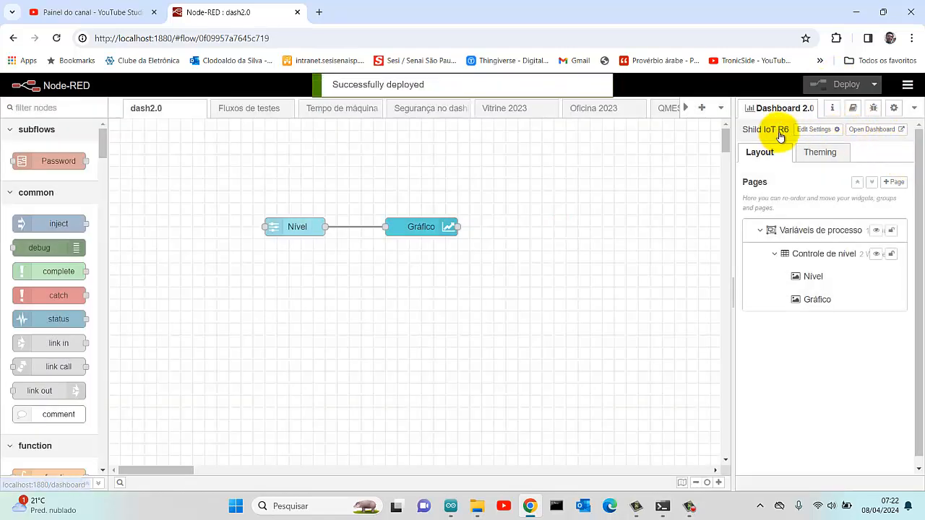
{"action": "left_click", "coordinate": [875, 129]}
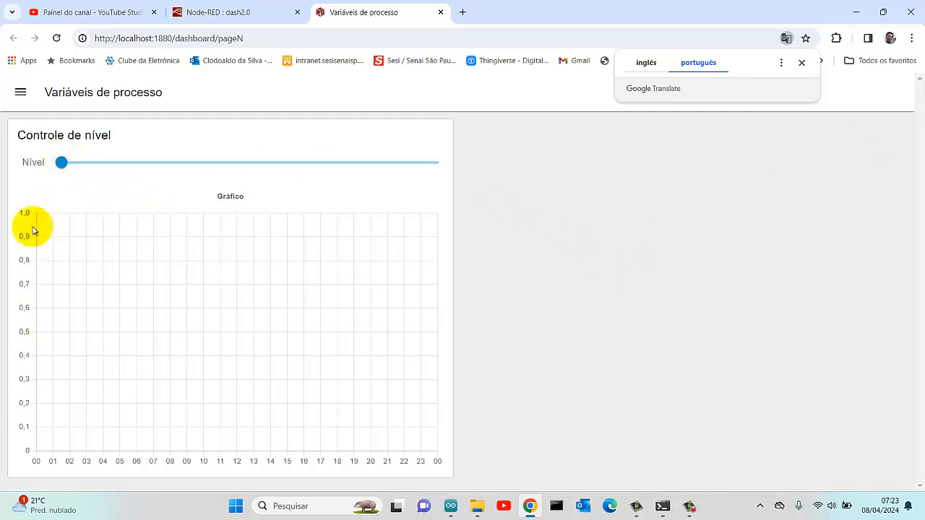
Step: Test the chart's response on the dashboard by moving the Nível slider up and down its range
{"action": "left_click_drag", "start_coordinate": [63, 165], "coordinate": [380, 206]}
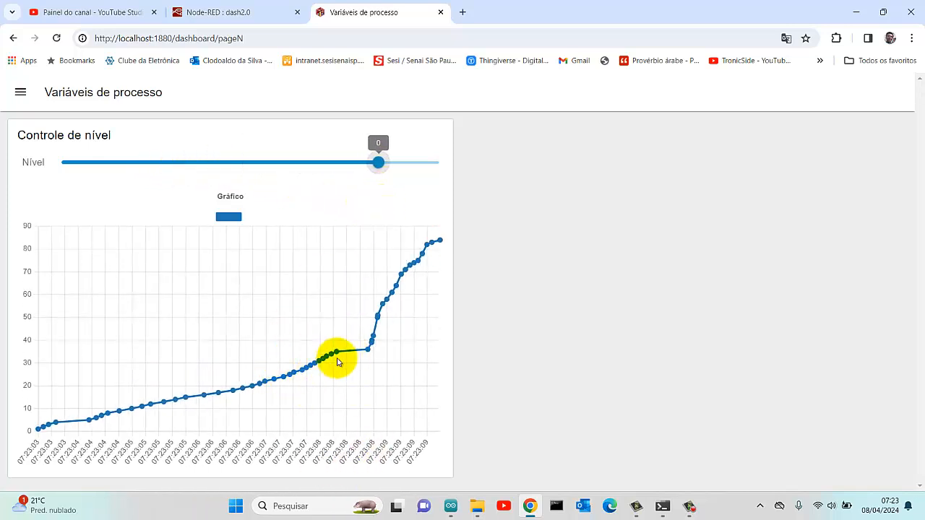
{"action": "mouse_move", "coordinate": [314, 370]}
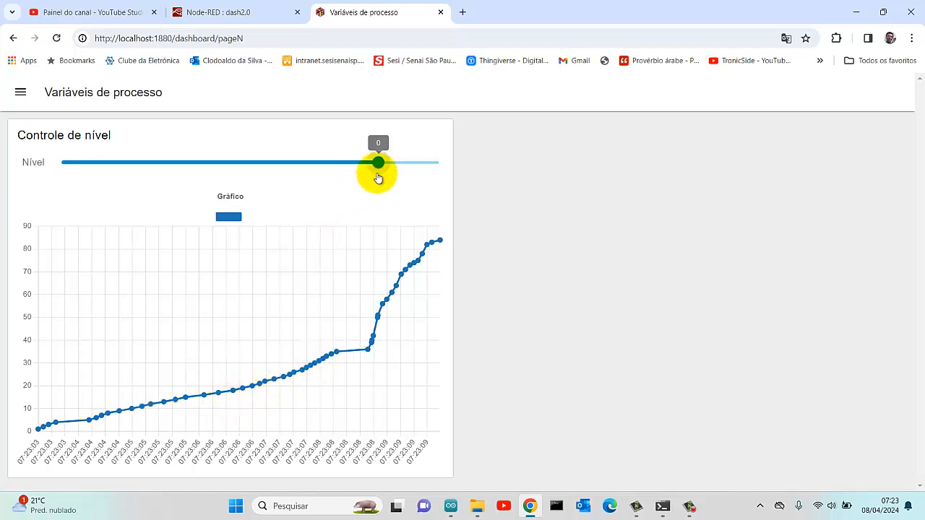
{"action": "left_click_drag", "start_coordinate": [378, 163], "coordinate": [320, 230]}
{"action": "left_click_drag", "start_coordinate": [402, 228], "coordinate": [366, 244]}
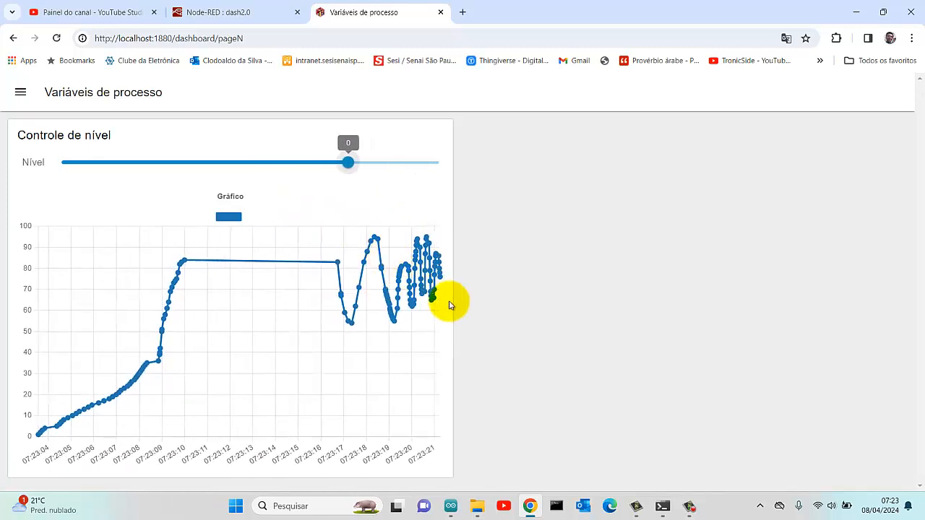
Step: Return to the flow editor, set the Gráfico chart's point shape to None, and redeploy the flow
{"action": "left_click", "coordinate": [202, 12]}
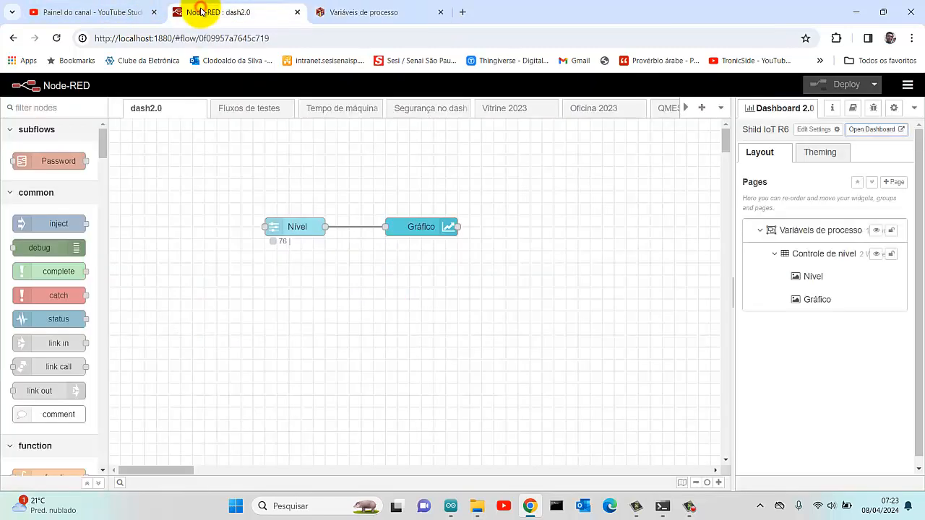
{"action": "double_click", "coordinate": [424, 228]}
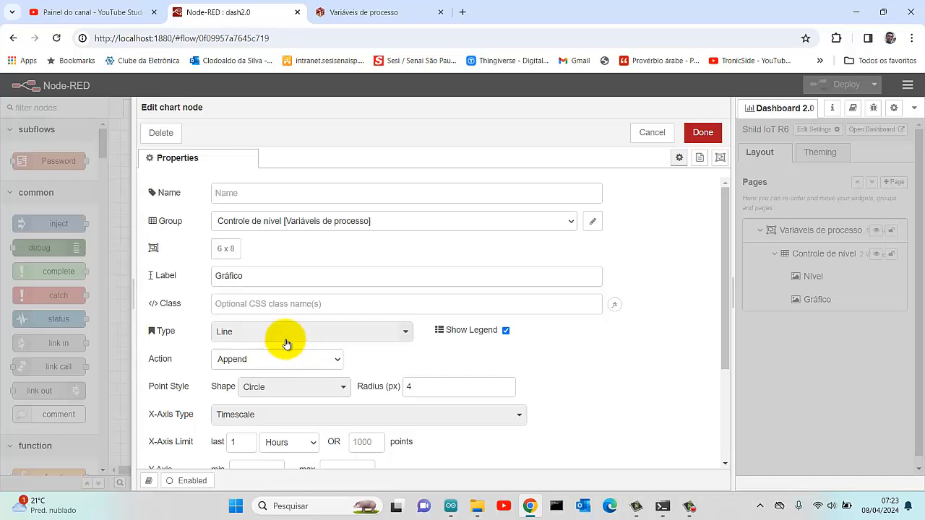
{"action": "left_click_drag", "start_coordinate": [722, 266], "coordinate": [734, 323]}
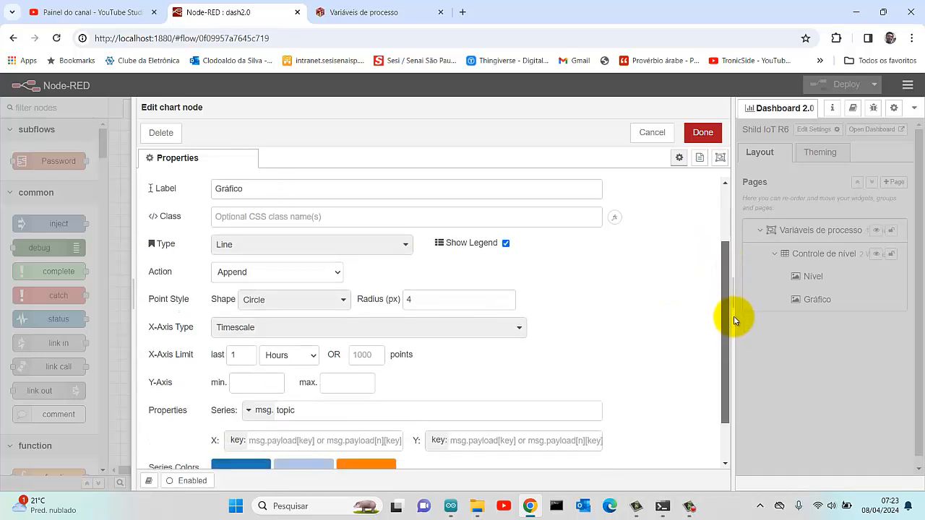
{"action": "scroll", "coordinate": [385, 242], "scroll_direction": "up", "scroll_amount": 1}
{"action": "left_click", "coordinate": [407, 250]}
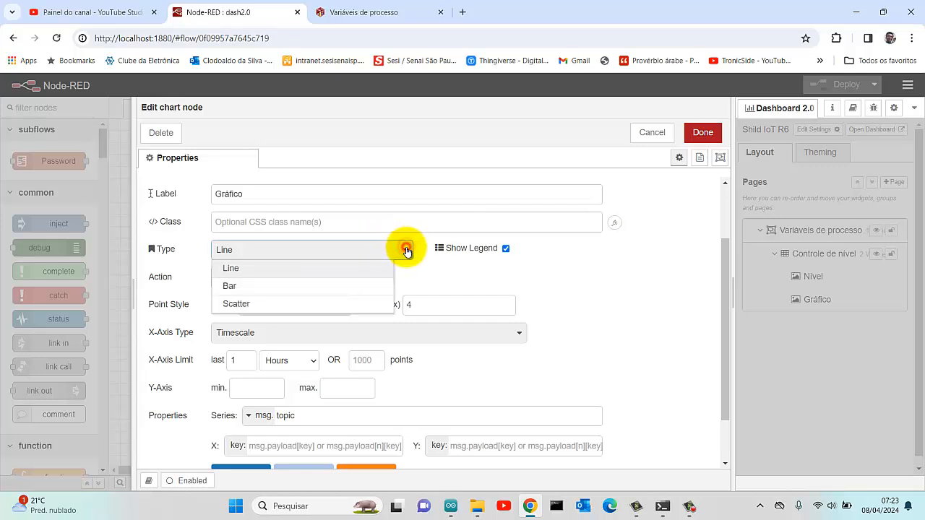
{"action": "left_click", "coordinate": [406, 249]}
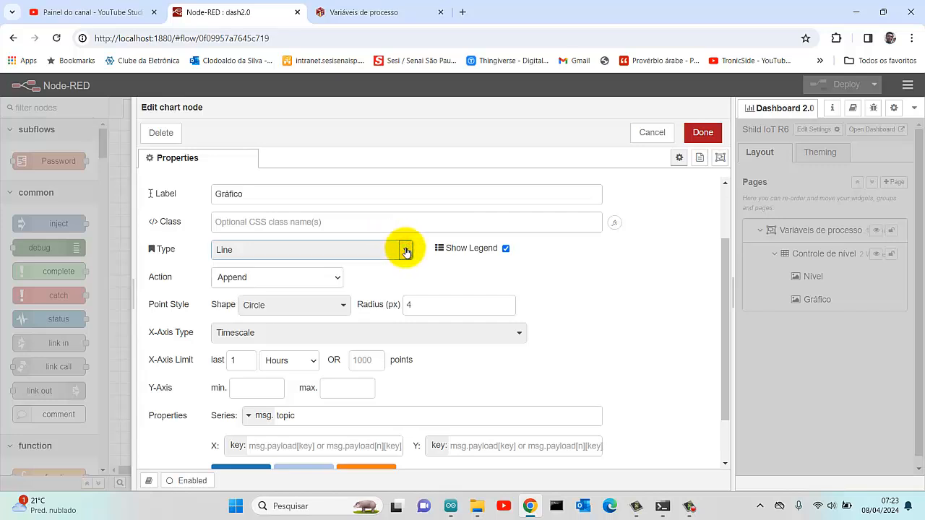
{"action": "left_click", "coordinate": [345, 305]}
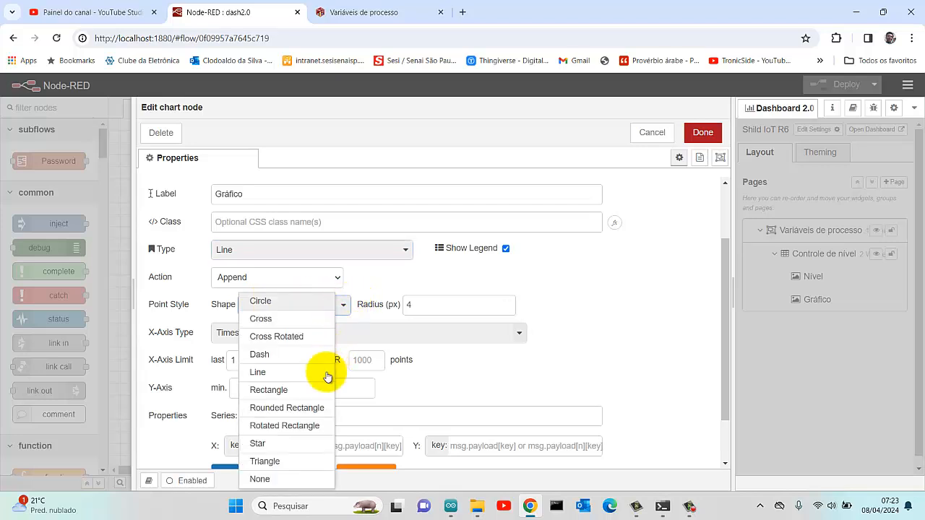
{"action": "left_click", "coordinate": [286, 479]}
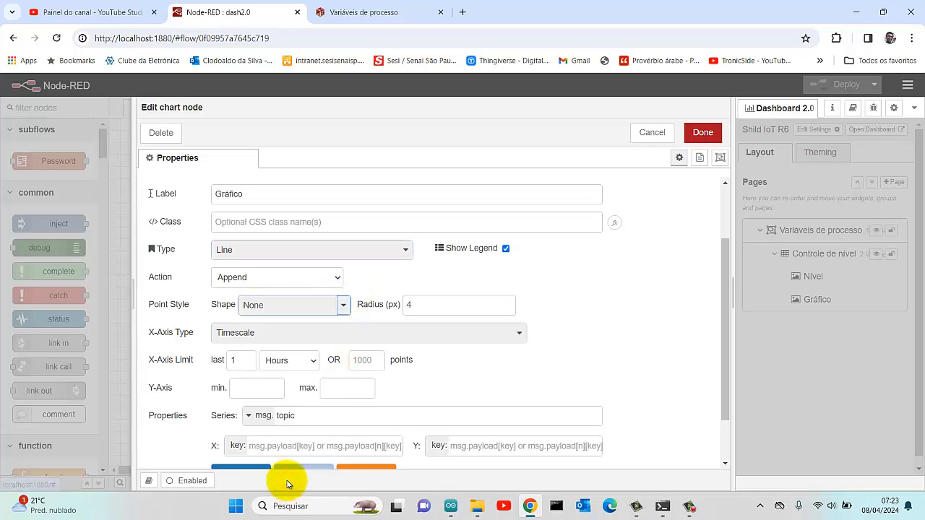
{"action": "left_click", "coordinate": [699, 134]}
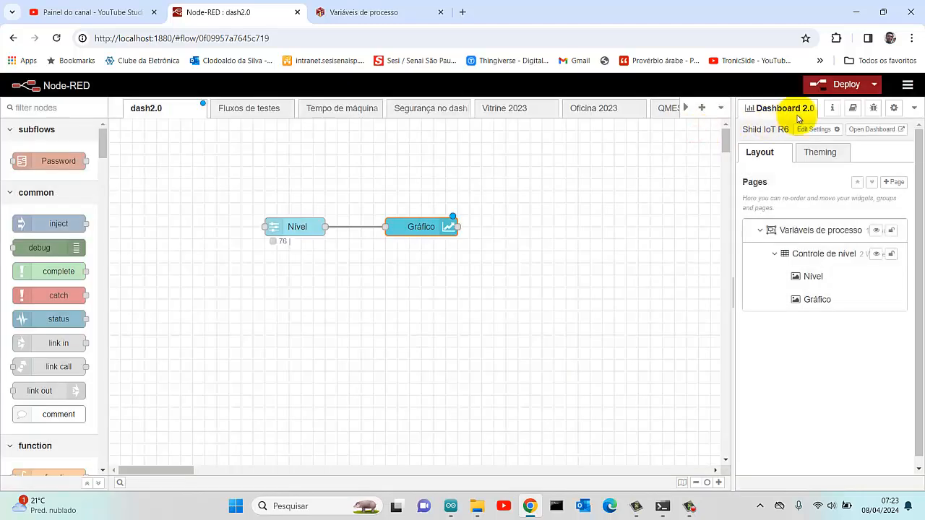
{"action": "left_click", "coordinate": [846, 86]}
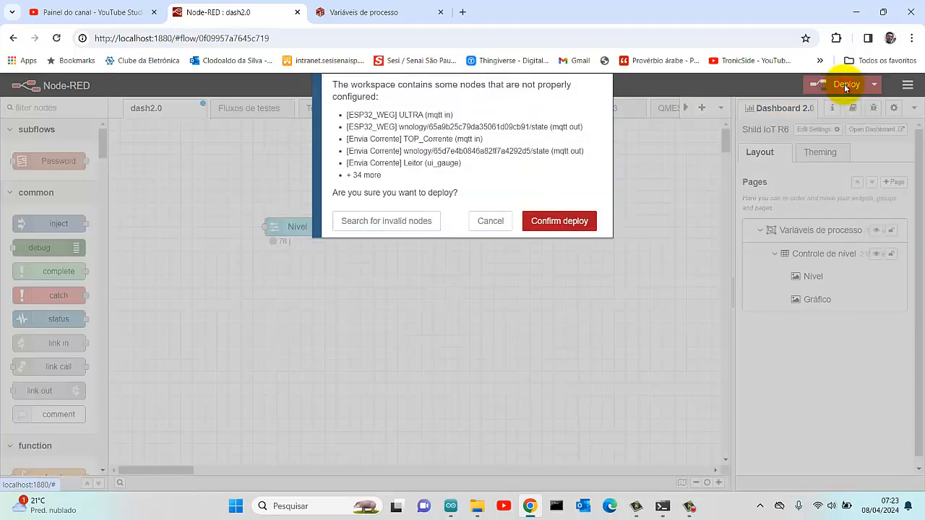
{"action": "left_click", "coordinate": [582, 220]}
Step: Check the chart's line without point markers on the dashboard by moving the Nível slider back and forth
{"action": "left_click", "coordinate": [380, 14]}
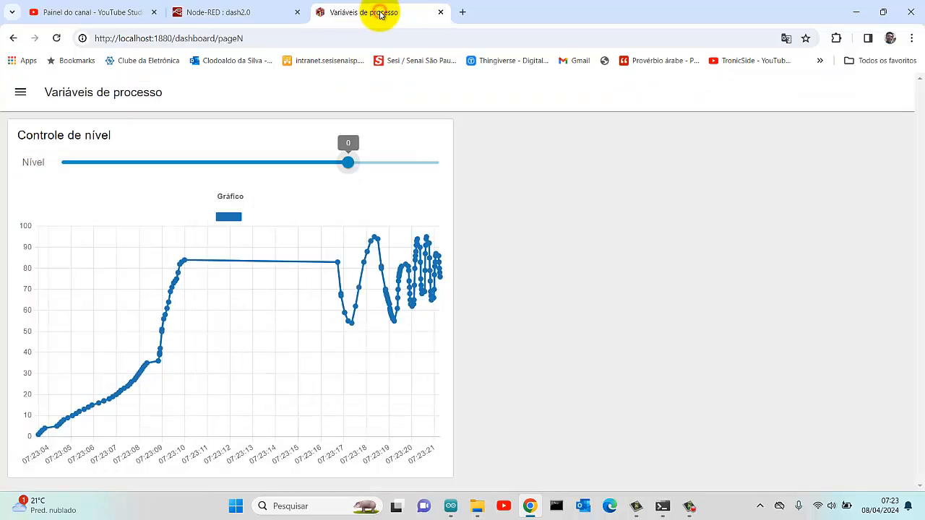
{"action": "left_click_drag", "start_coordinate": [349, 163], "coordinate": [163, 165]}
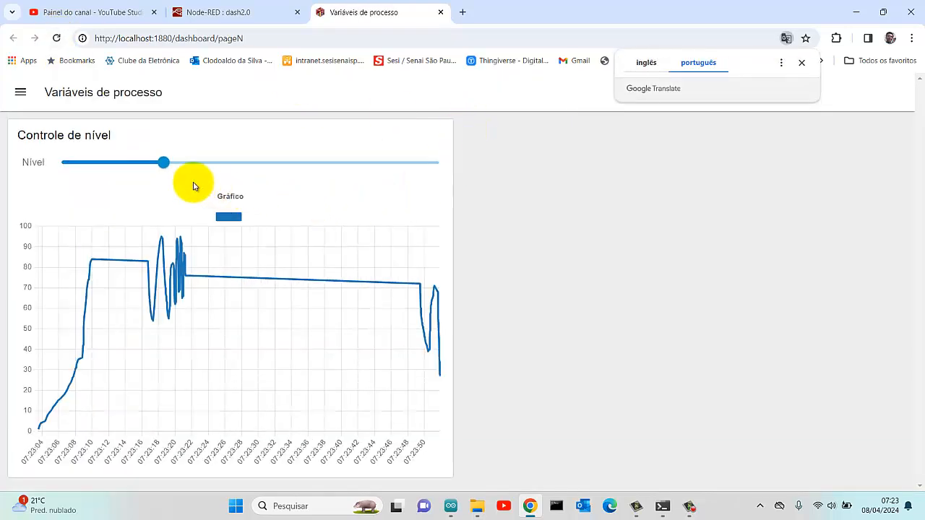
{"action": "left_click_drag", "start_coordinate": [165, 162], "coordinate": [355, 191]}
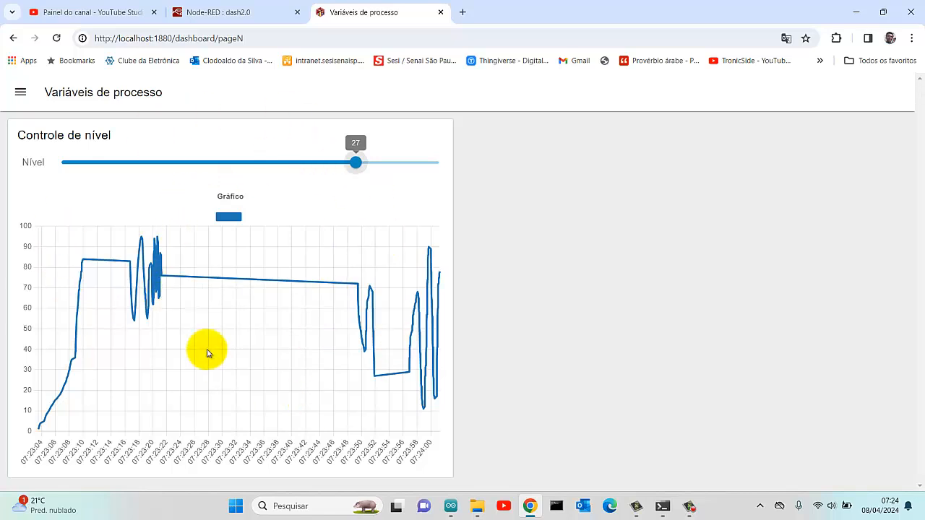
Step: Set the Nível slider's size to 4 x 1 in the flow editor and save the node
{"action": "left_click", "coordinate": [240, 16]}
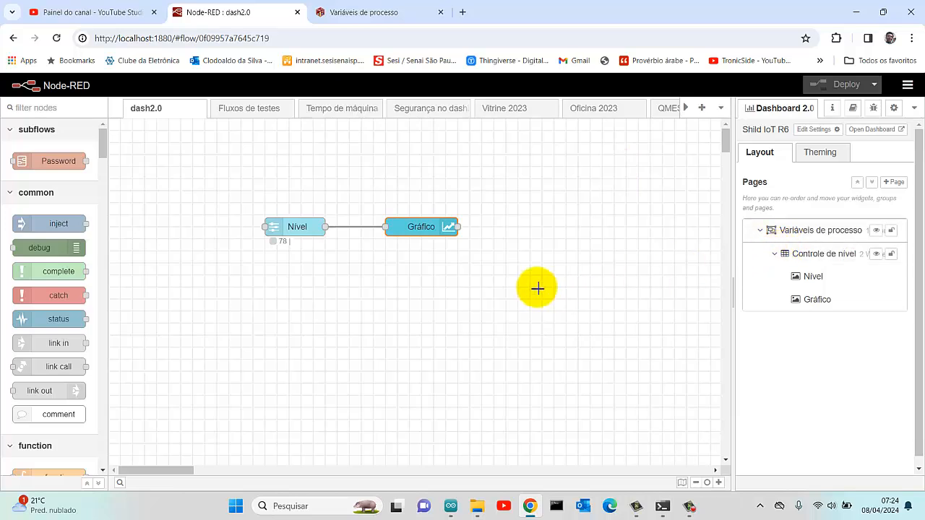
{"action": "double_click", "coordinate": [302, 227]}
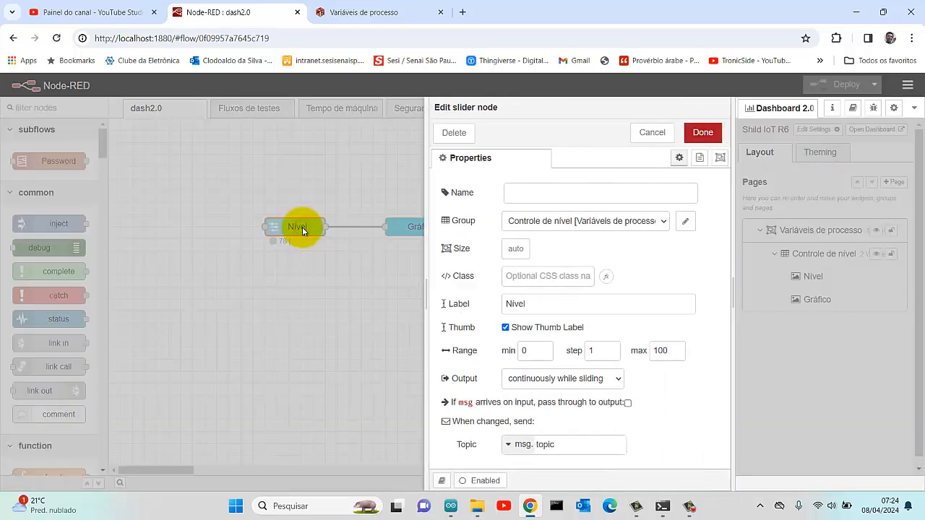
{"action": "left_click", "coordinate": [517, 248]}
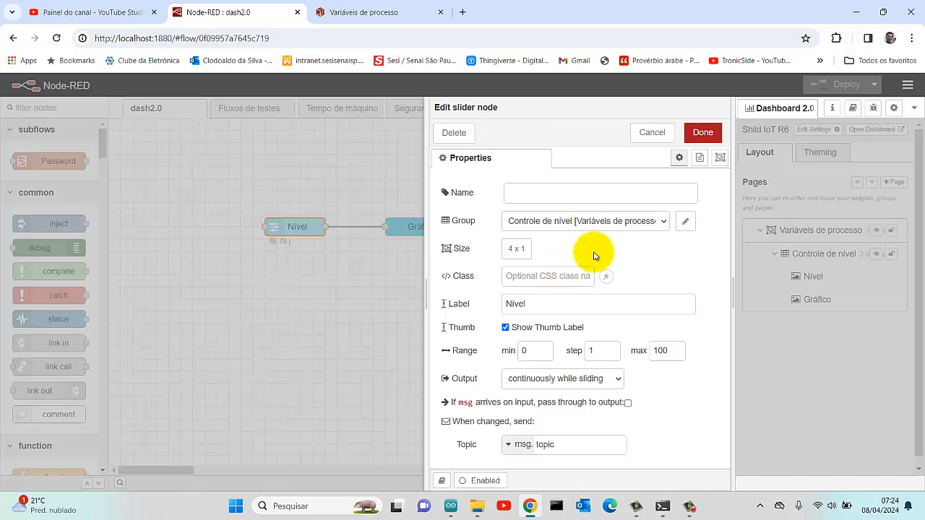
{"action": "left_click", "coordinate": [703, 133]}
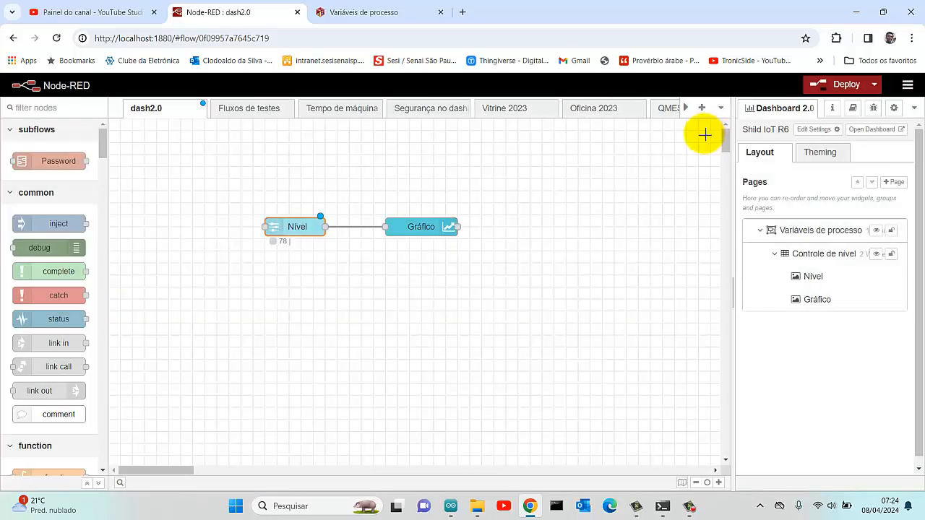
Step: Set the Gráfico chart's size to 4 x 4 and its Y-axis range from 0 to 100, save the node, and deploy the flow
{"action": "double_click", "coordinate": [423, 229]}
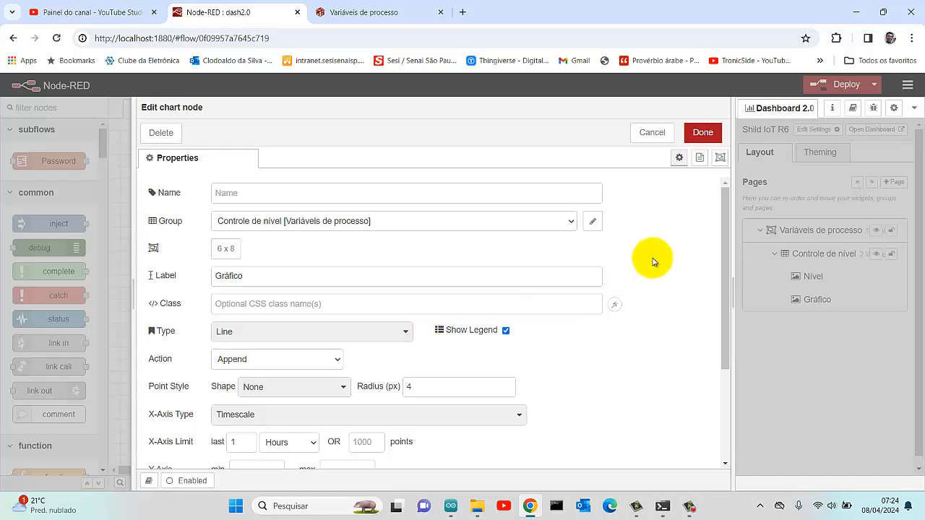
{"action": "left_click", "coordinate": [230, 253]}
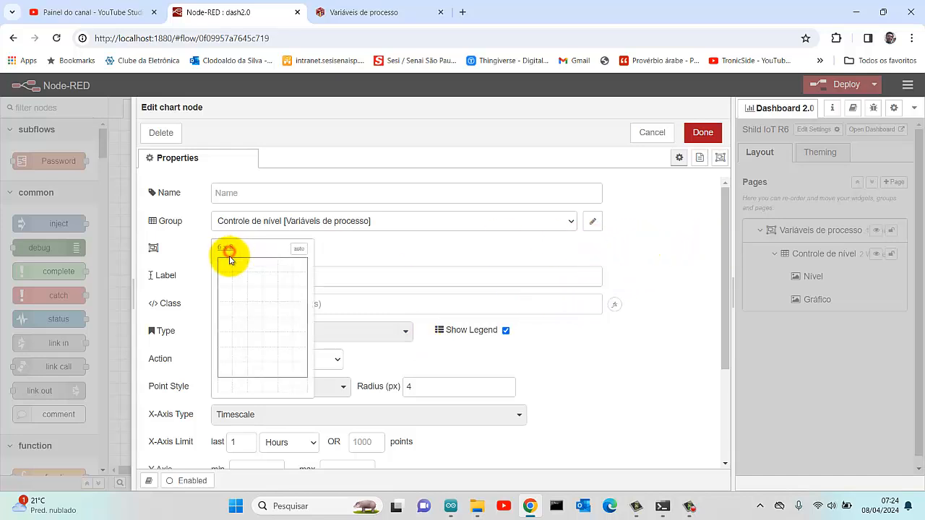
{"action": "left_click", "coordinate": [276, 308]}
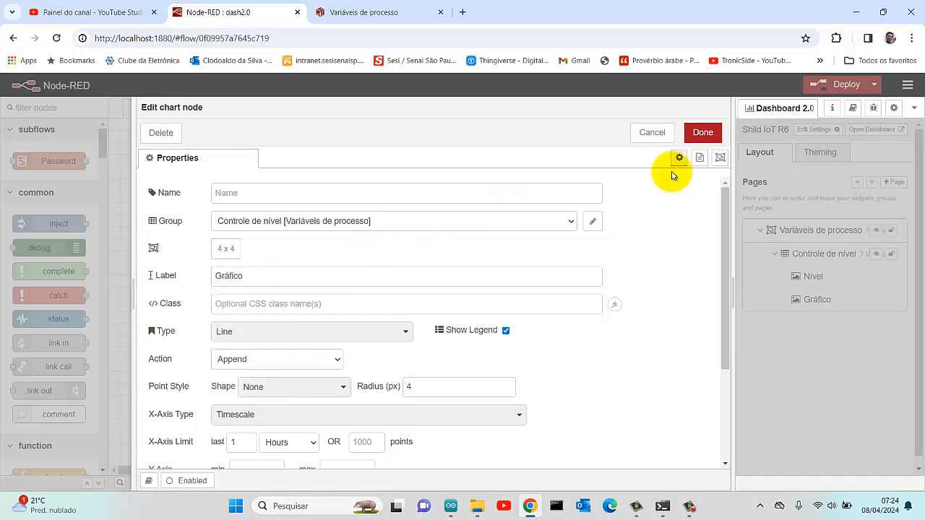
{"action": "left_click_drag", "start_coordinate": [726, 205], "coordinate": [731, 238]}
{"action": "left_click", "coordinate": [259, 411]}
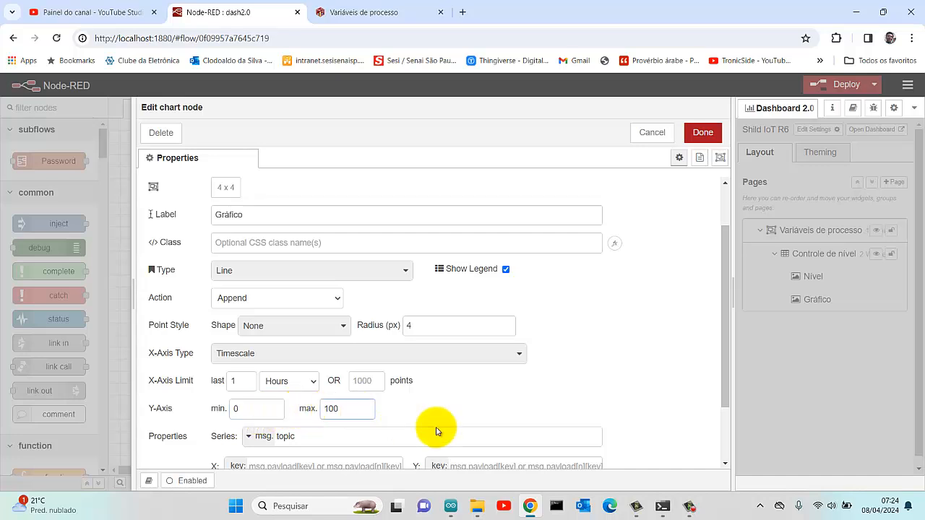
{"action": "left_click", "coordinate": [702, 133]}
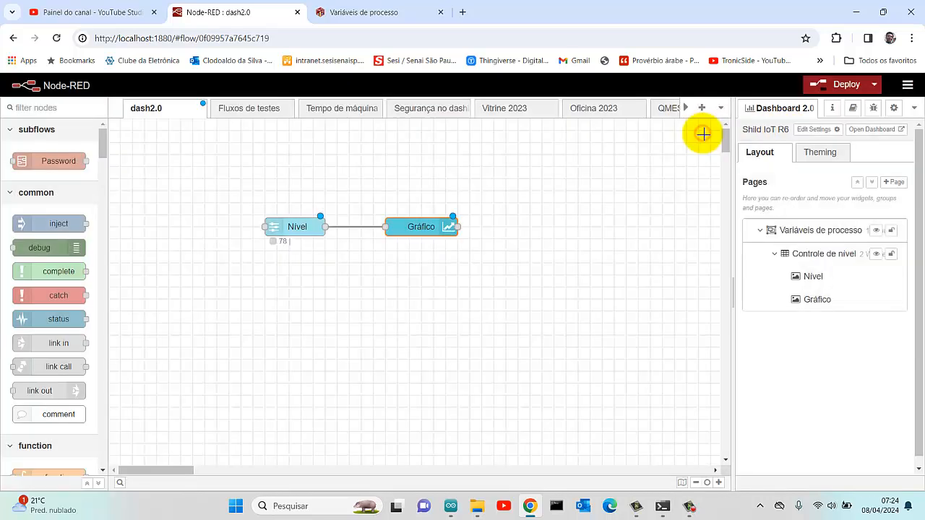
{"action": "left_click", "coordinate": [838, 85]}
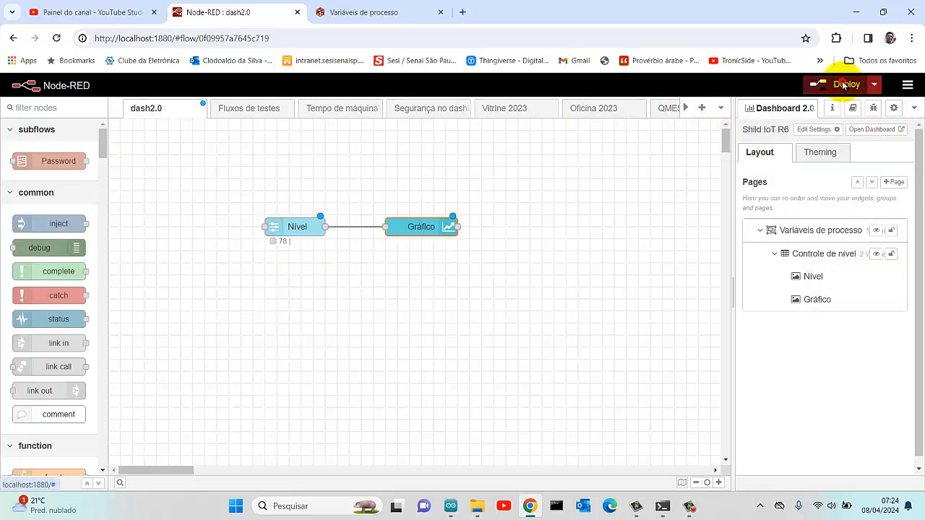
{"action": "left_click", "coordinate": [582, 218]}
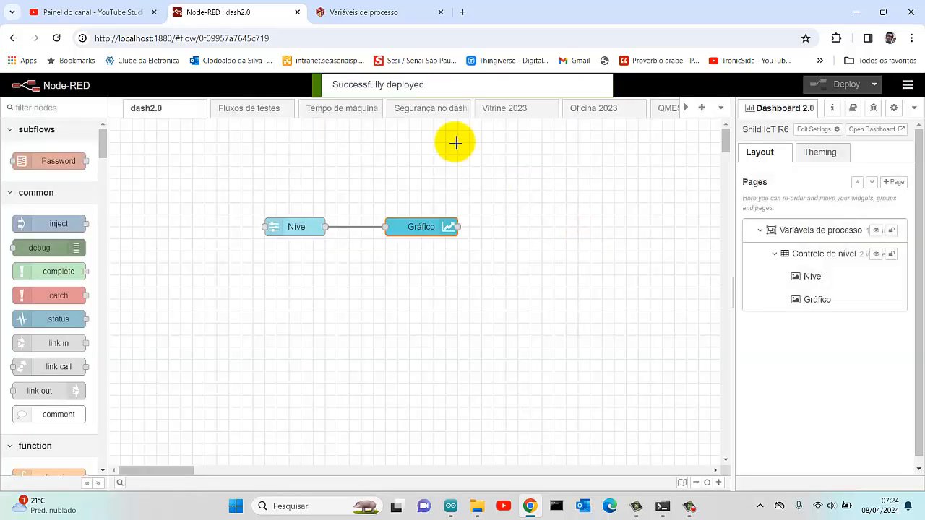
Step: Test the chart on the dashboard by moving the Nível slider, and inspect the slider node's settings in the flow editor
{"action": "left_click", "coordinate": [330, 12]}
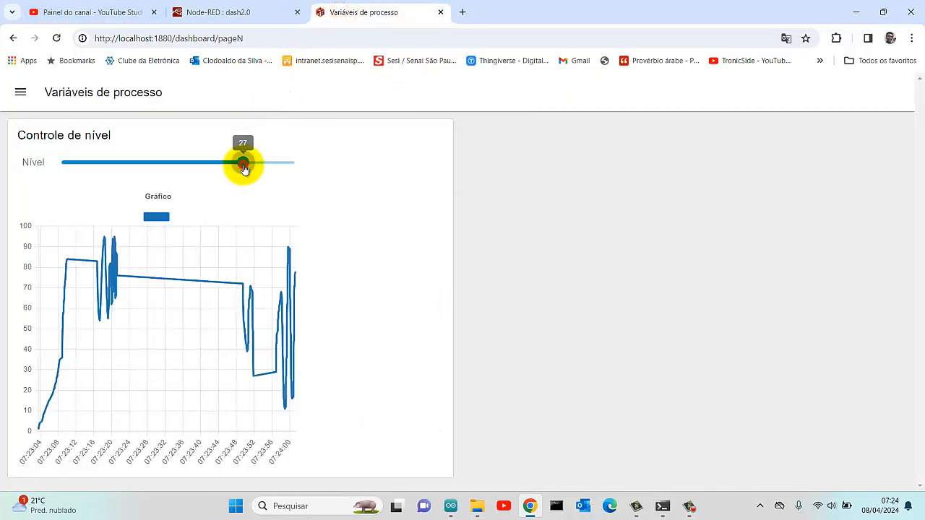
{"action": "left_click_drag", "start_coordinate": [244, 168], "coordinate": [227, 160]}
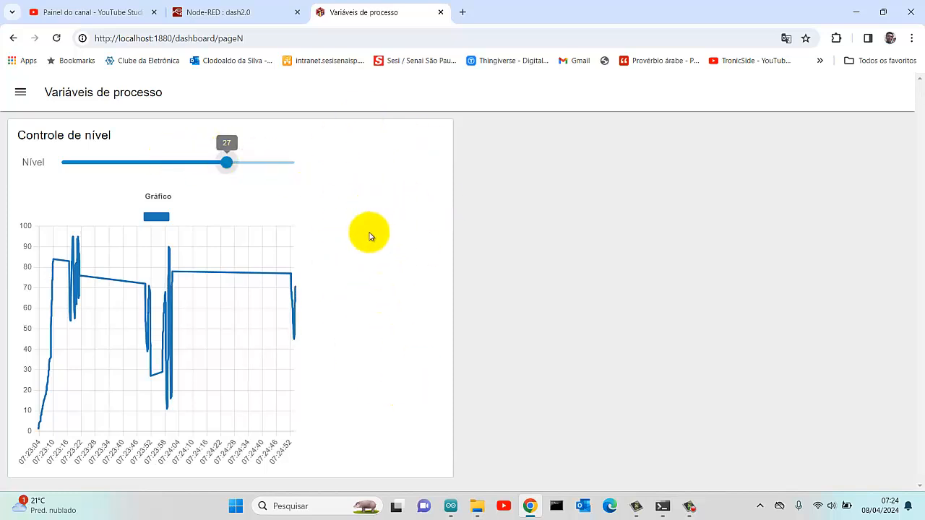
{"action": "left_click", "coordinate": [270, 17]}
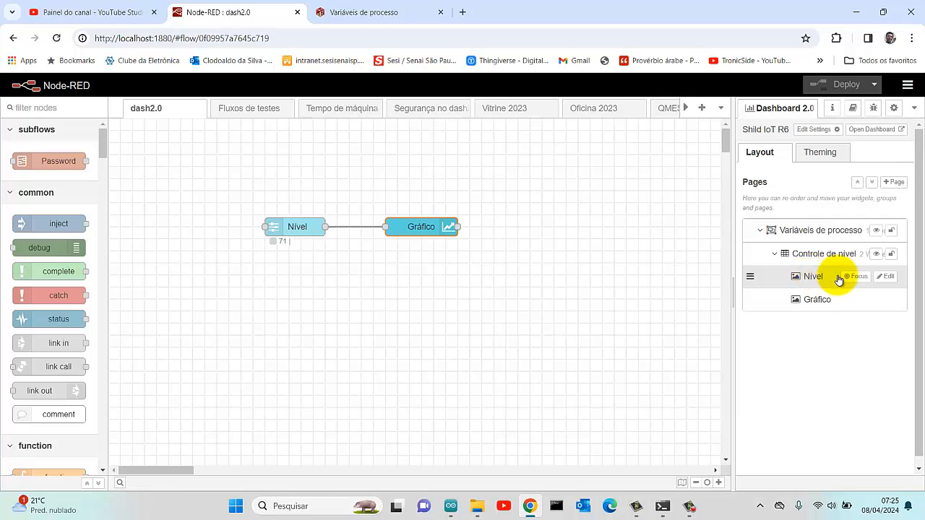
{"action": "left_click", "coordinate": [886, 278]}
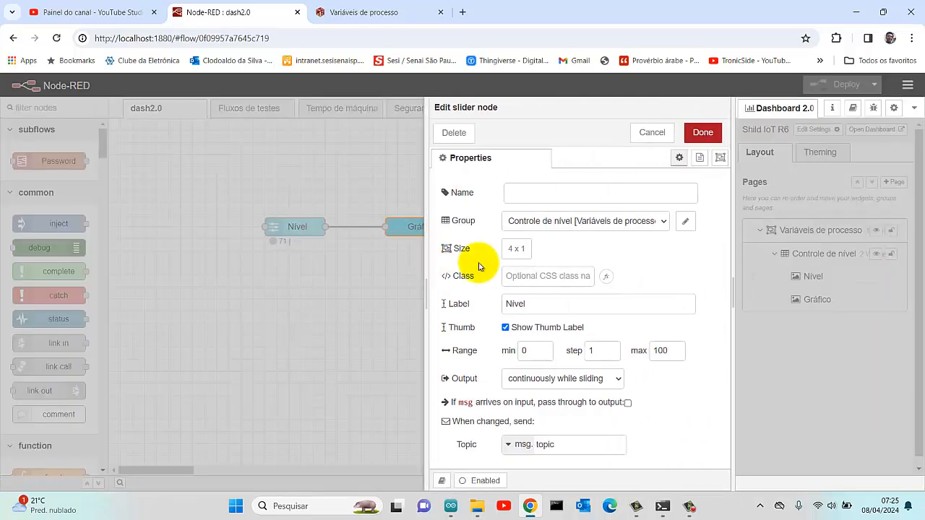
{"action": "left_click", "coordinate": [652, 133]}
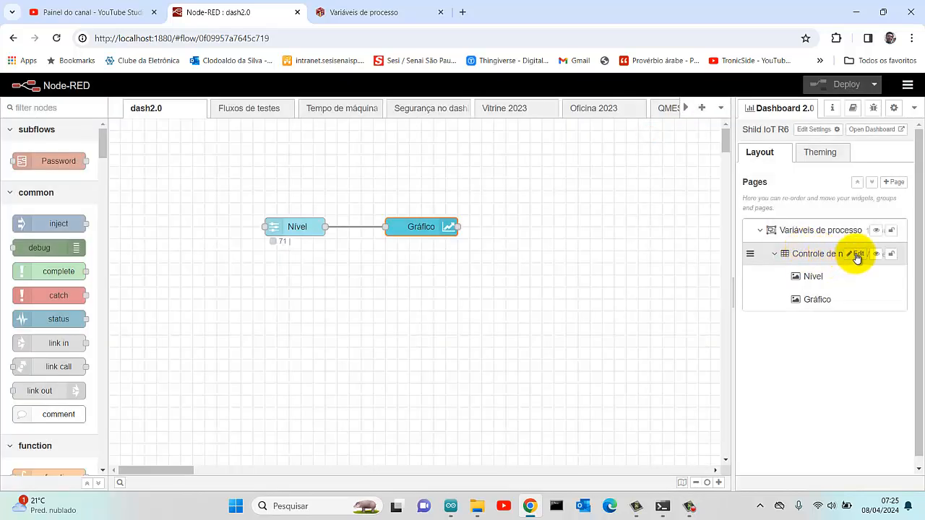
Step: Set the Controle de nível group's size to 4 x 1, update it, and deploy the flow despite the improperly configured nodes
{"action": "left_click", "coordinate": [857, 255]}
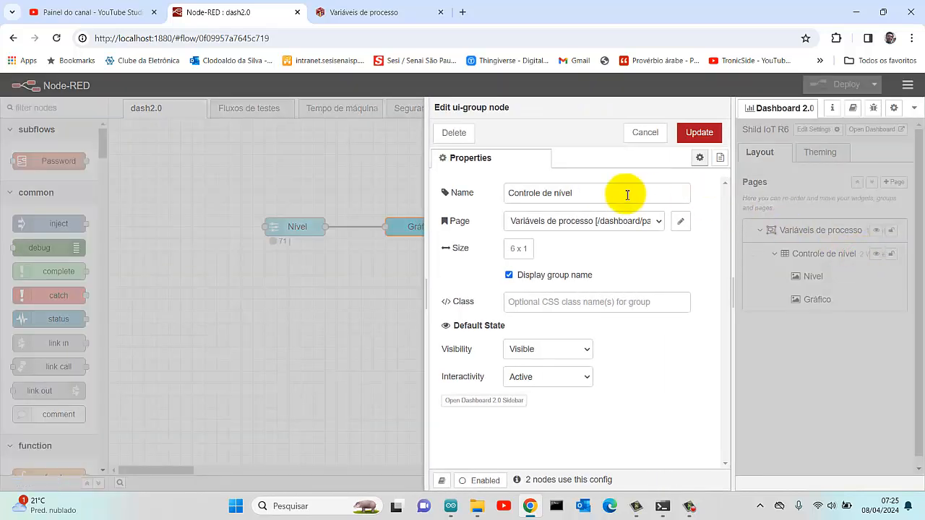
{"action": "left_click", "coordinate": [517, 249]}
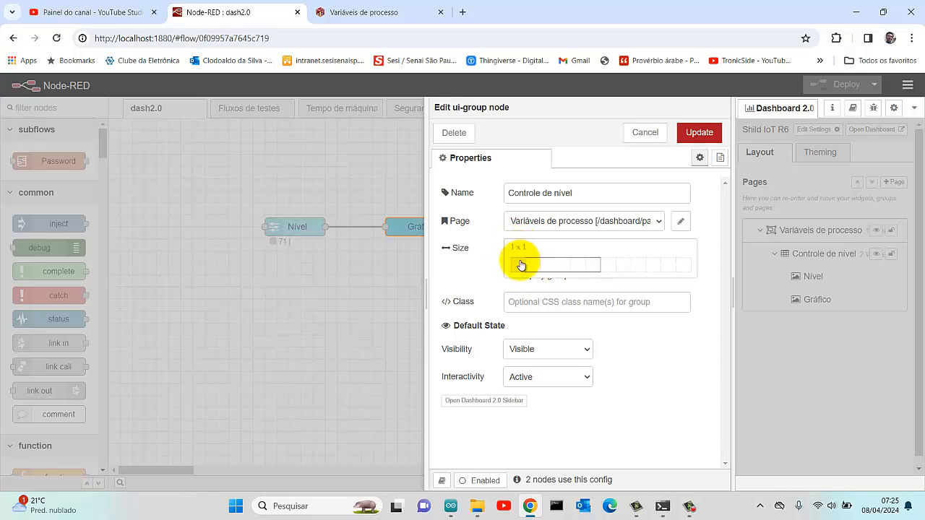
{"action": "left_click", "coordinate": [568, 271]}
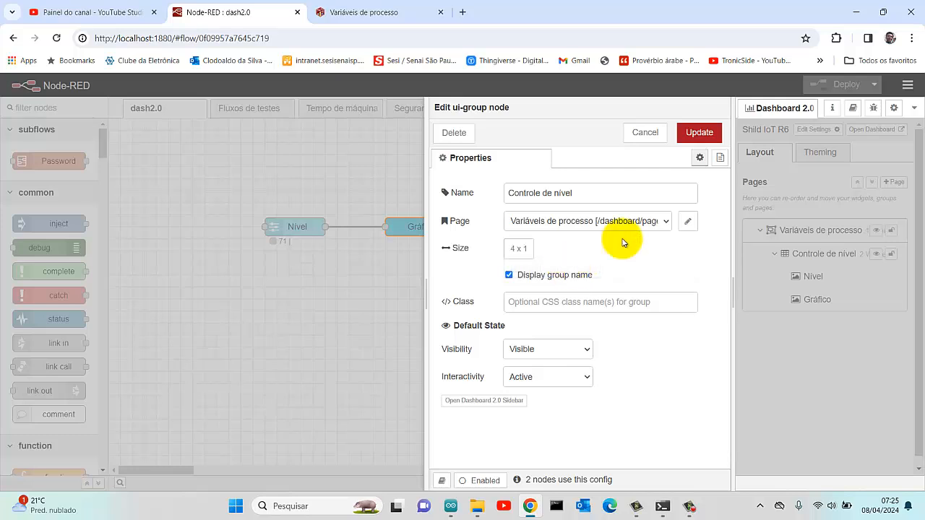
{"action": "left_click", "coordinate": [699, 133]}
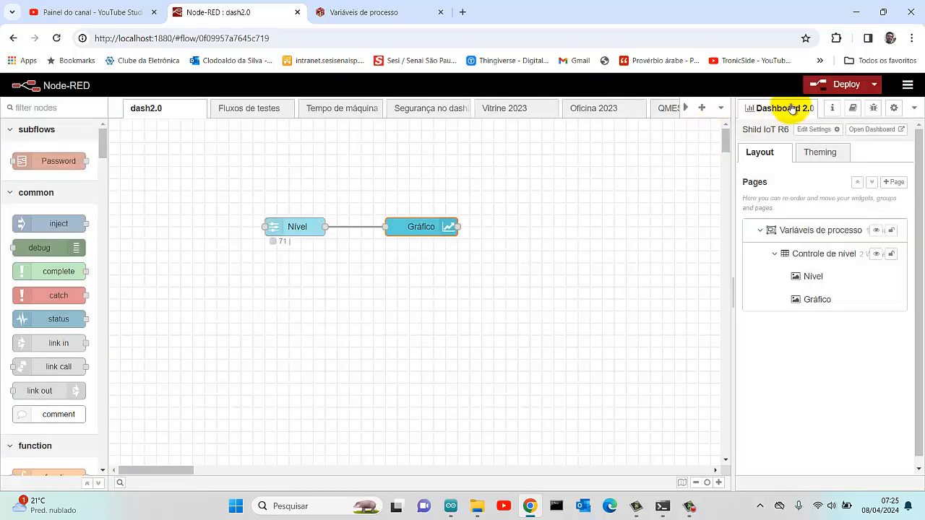
{"action": "left_click", "coordinate": [845, 85]}
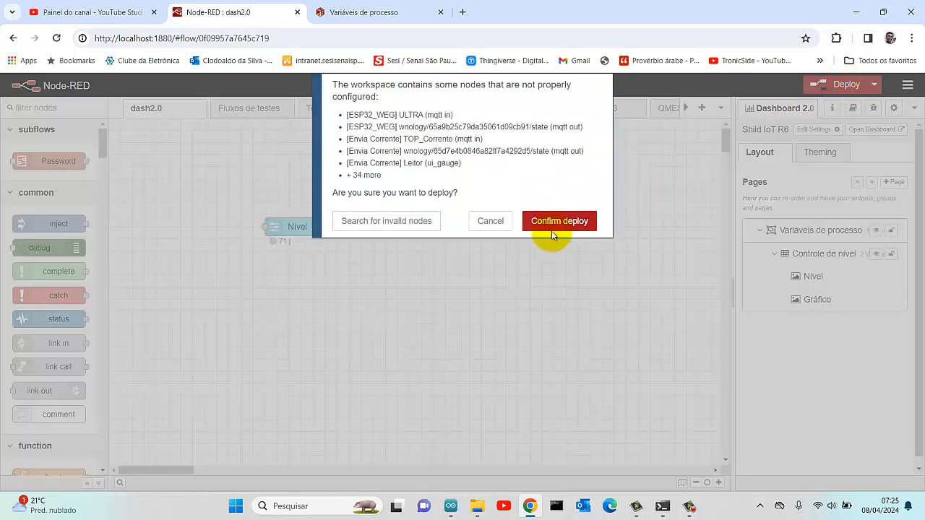
{"action": "left_click", "coordinate": [561, 222]}
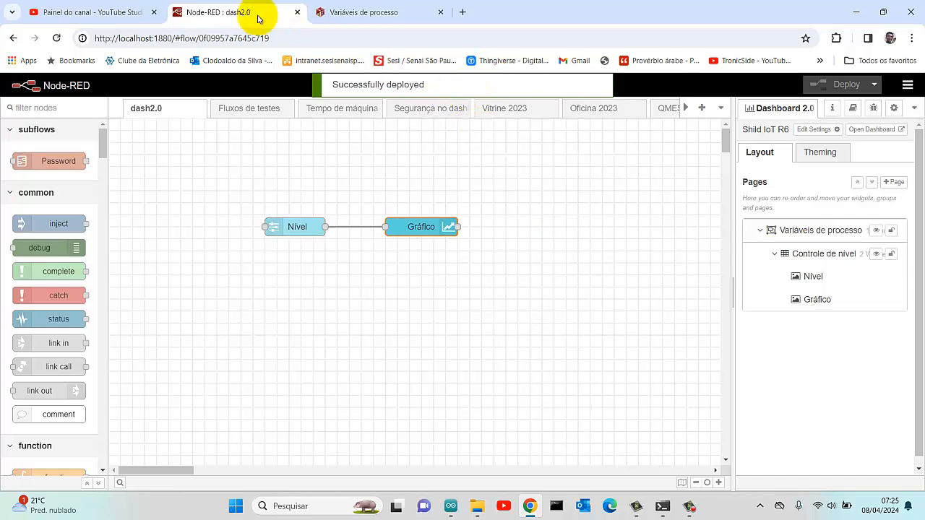
Step: Reload the dashboard page and check the resized group and chart by moving the Nível slider up and down
{"action": "left_click", "coordinate": [341, 12]}
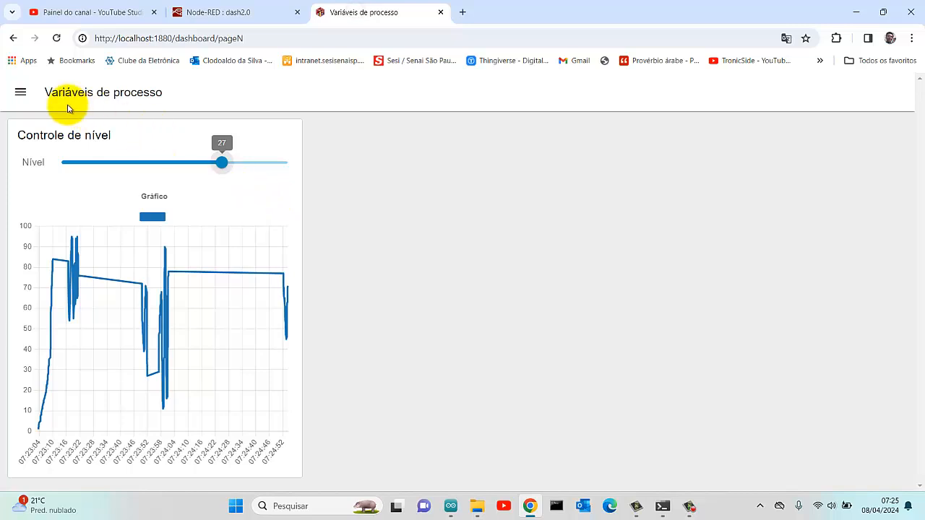
{"action": "left_click", "coordinate": [57, 39]}
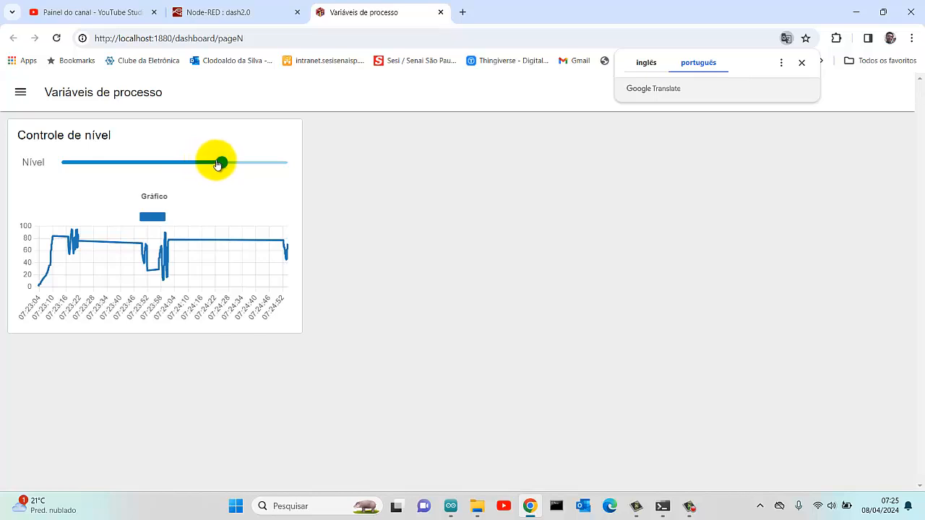
{"action": "left_click_drag", "start_coordinate": [221, 164], "coordinate": [156, 161]}
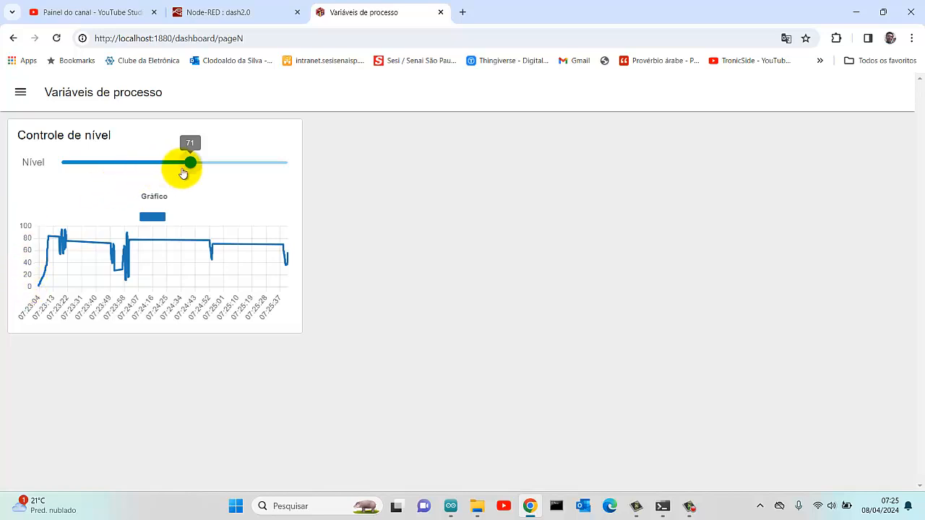
{"action": "left_click_drag", "start_coordinate": [192, 166], "coordinate": [239, 172]}
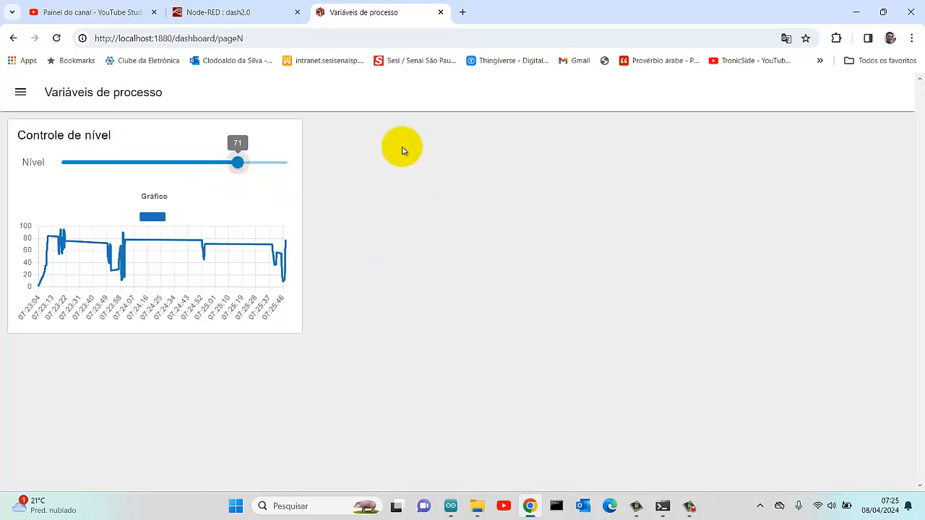
Step: Return to the flow editor and add a Dashboard 2.0 gauge node below the Gráfico node
{"action": "left_click", "coordinate": [264, 16]}
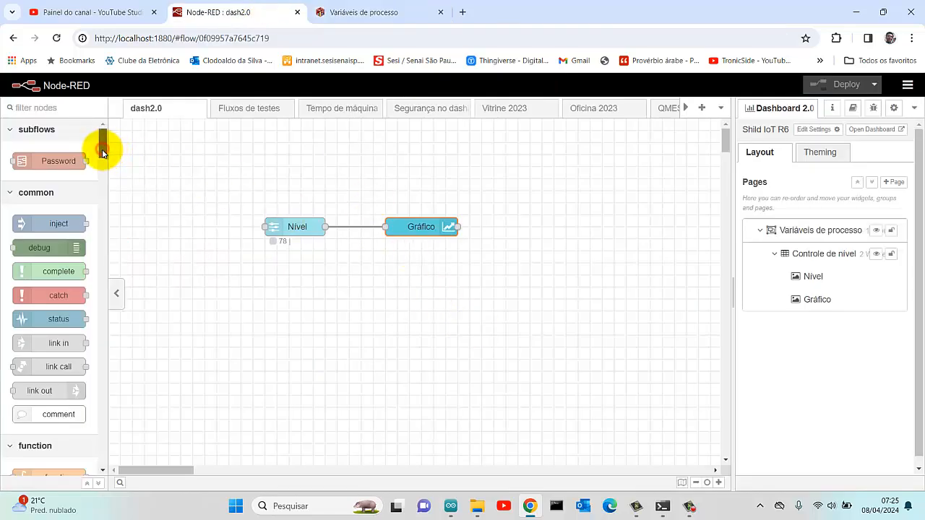
{"action": "left_click_drag", "start_coordinate": [102, 153], "coordinate": [101, 320]}
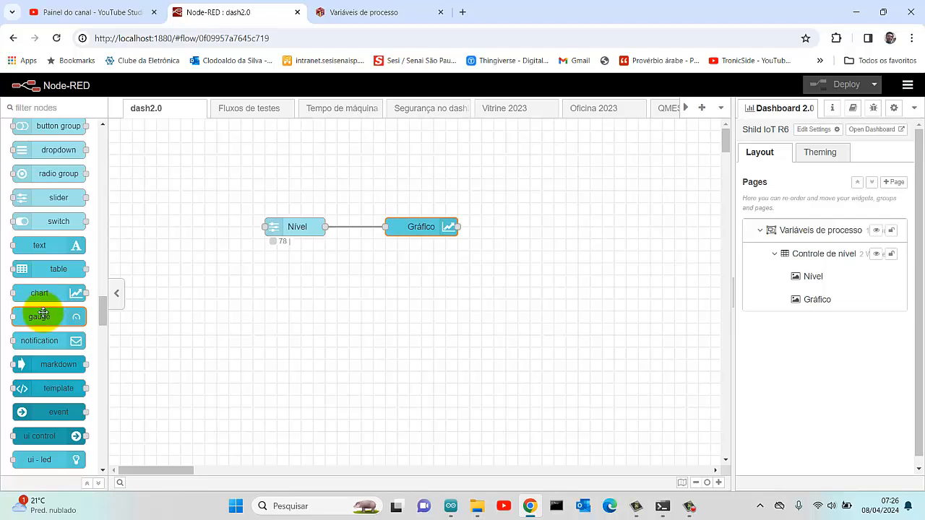
{"action": "left_click_drag", "start_coordinate": [45, 315], "coordinate": [423, 263]}
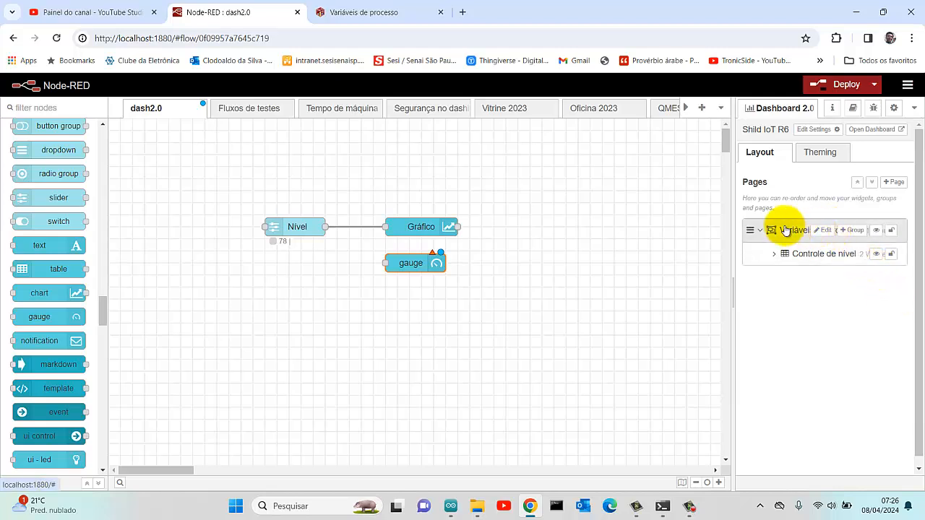
Step: Add a group named Medidor de nível to the Variáveis de processo page and deploy the flow
{"action": "left_click", "coordinate": [853, 230]}
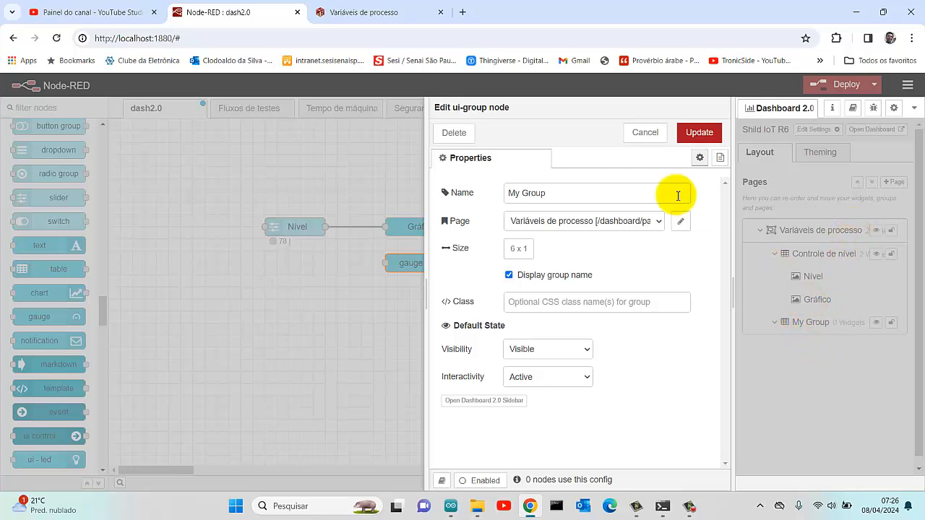
{"action": "left_click_drag", "start_coordinate": [601, 192], "coordinate": [438, 211]}
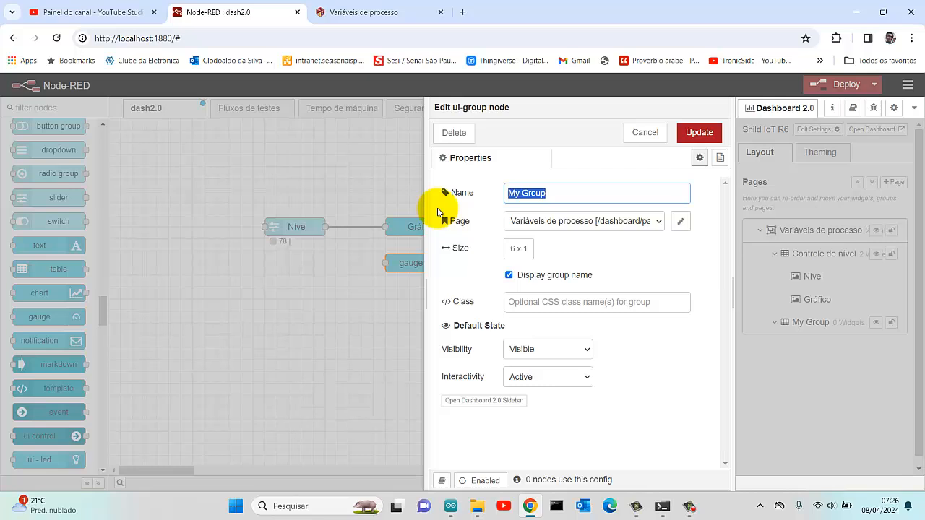
{"action": "type", "text": "Medidor de nível"}
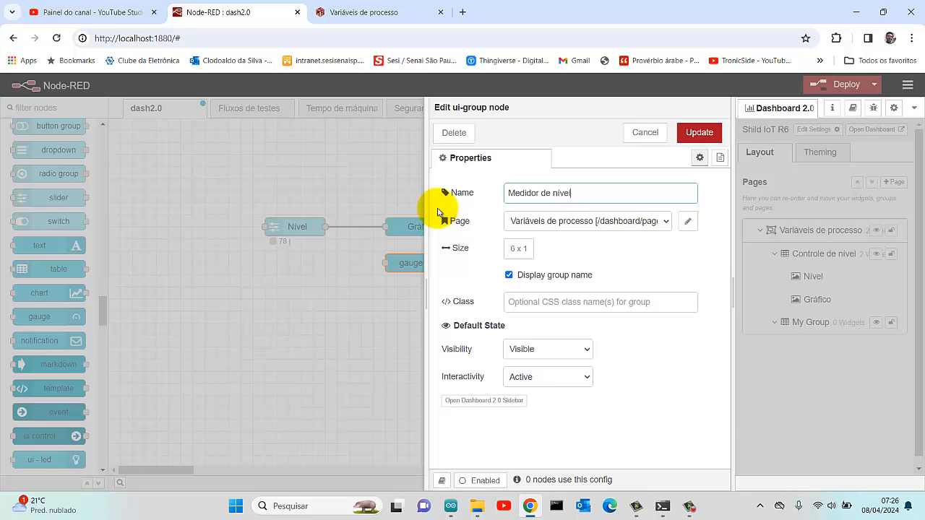
{"action": "left_click", "coordinate": [700, 134]}
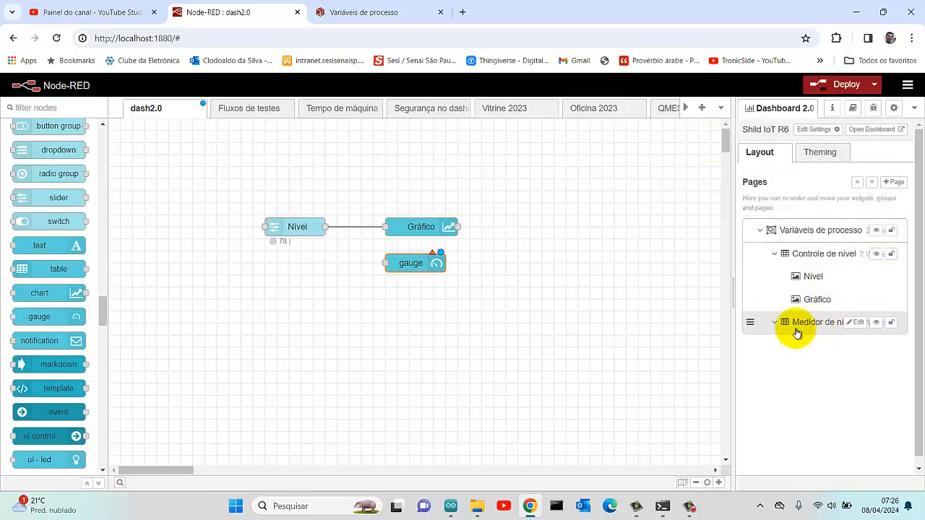
{"action": "left_click", "coordinate": [774, 253]}
{"action": "left_click", "coordinate": [774, 254]}
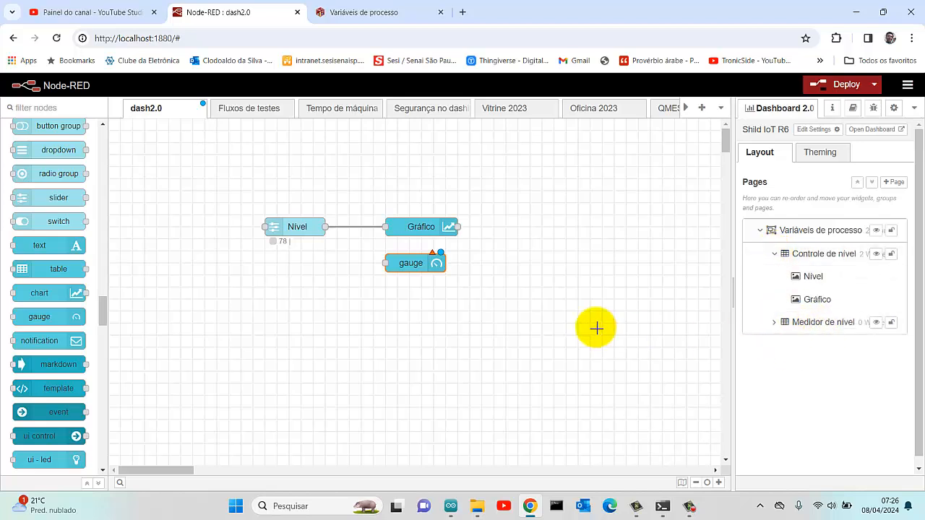
{"action": "left_click", "coordinate": [846, 84]}
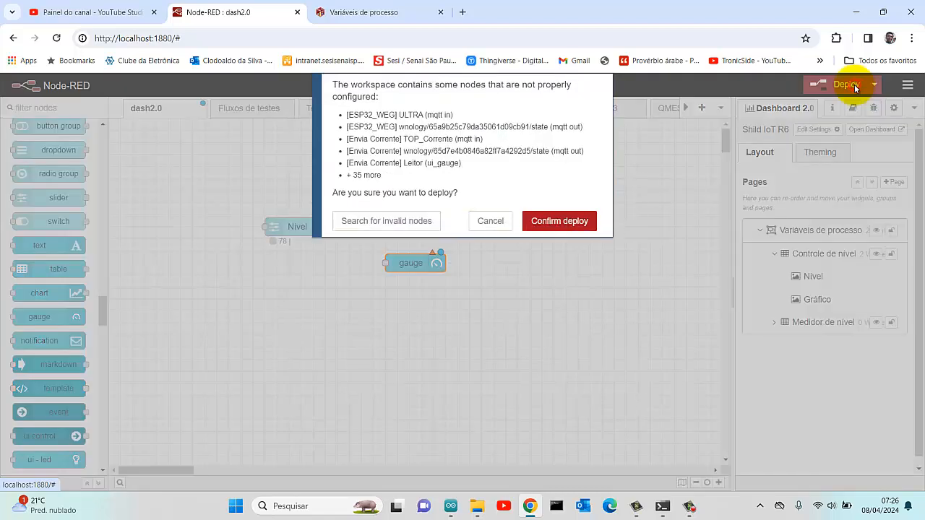
{"action": "left_click", "coordinate": [568, 224]}
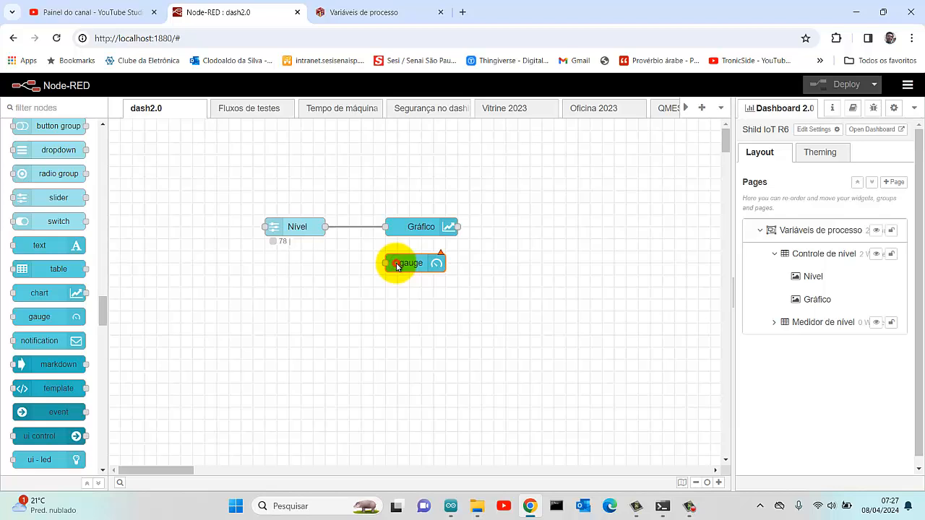
Step: Assign the gauge node to the Medidor de nível group, set its range maximum to 100 and its type to 3/4 Gauge
{"action": "double_click", "coordinate": [396, 264]}
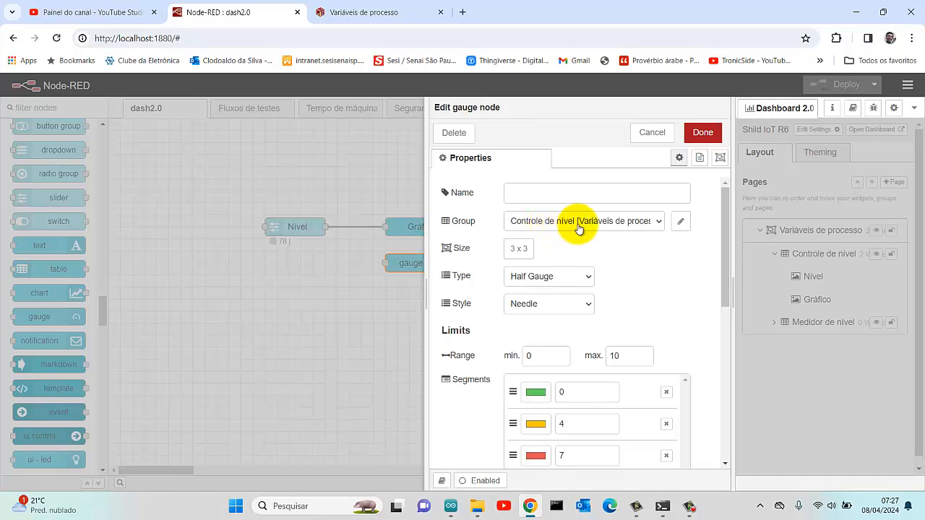
{"action": "left_click", "coordinate": [660, 223]}
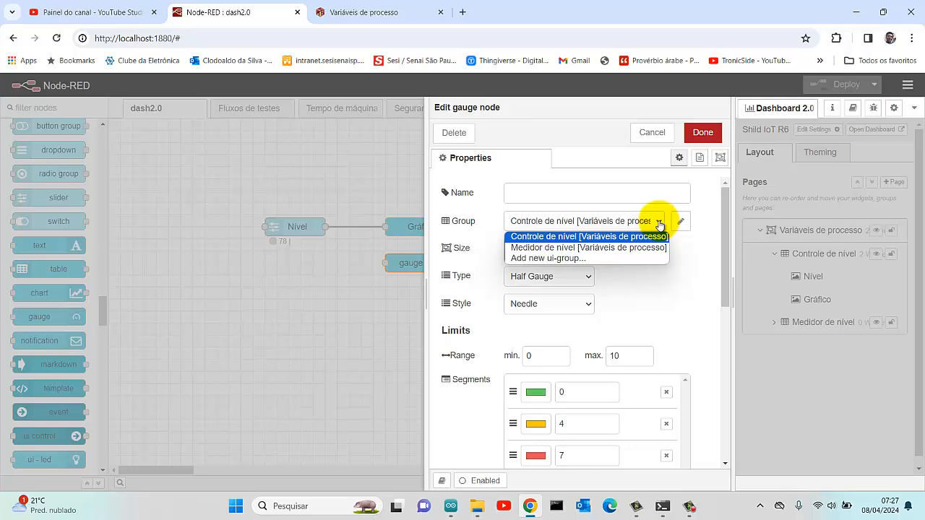
{"action": "left_click", "coordinate": [536, 248]}
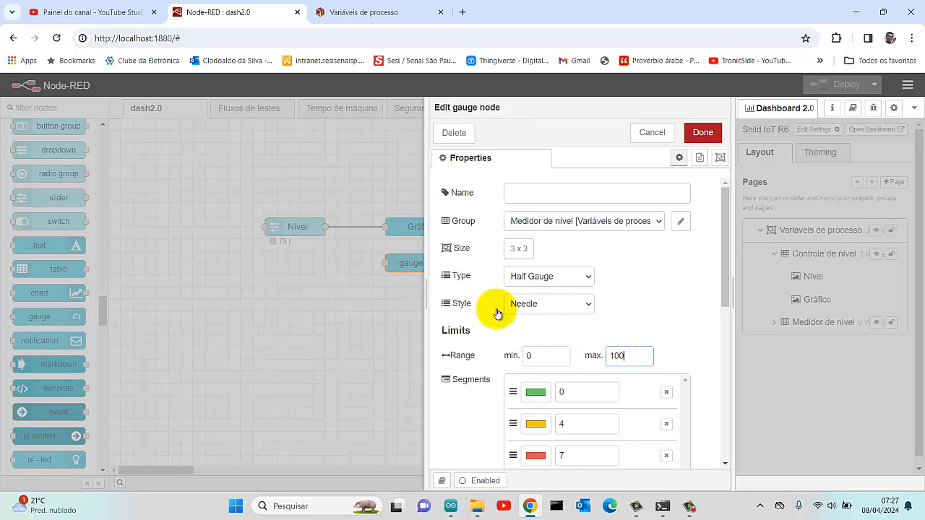
{"action": "left_click", "coordinate": [528, 280]}
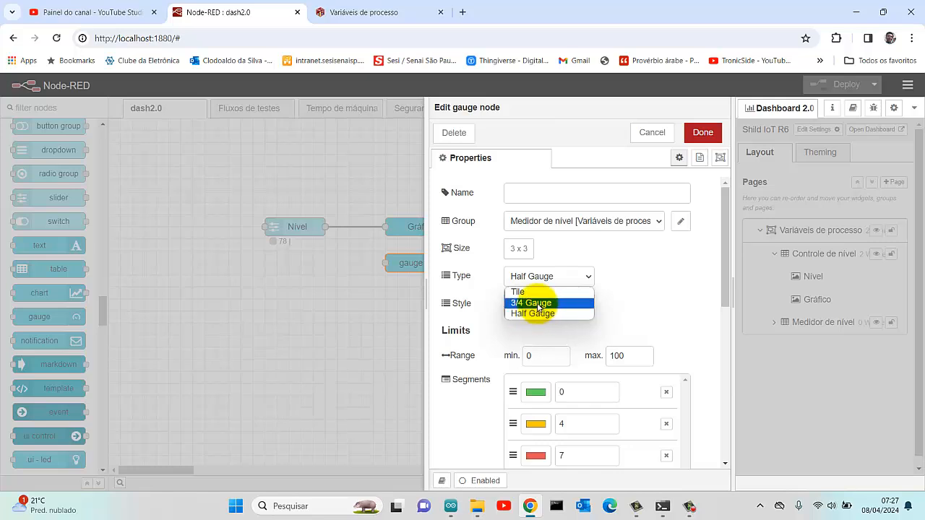
{"action": "left_click", "coordinate": [537, 307]}
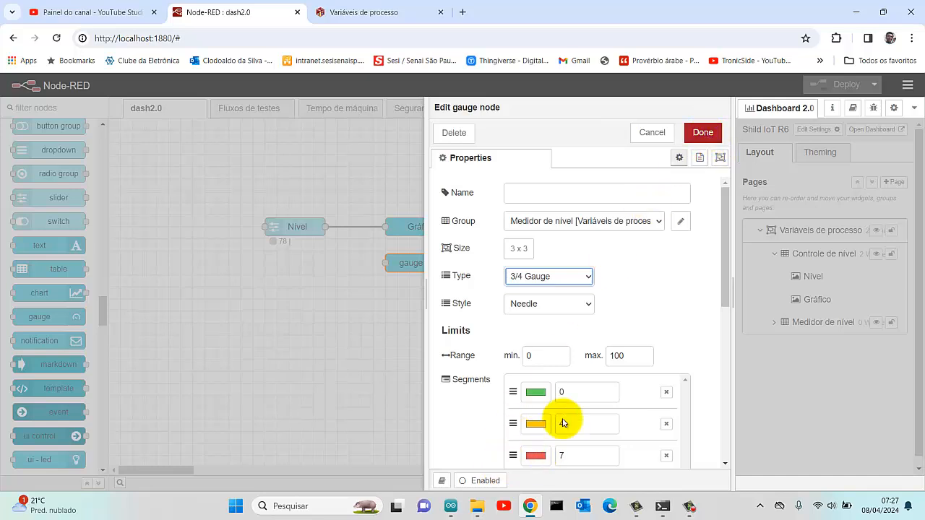
{"action": "left_click", "coordinate": [703, 134]}
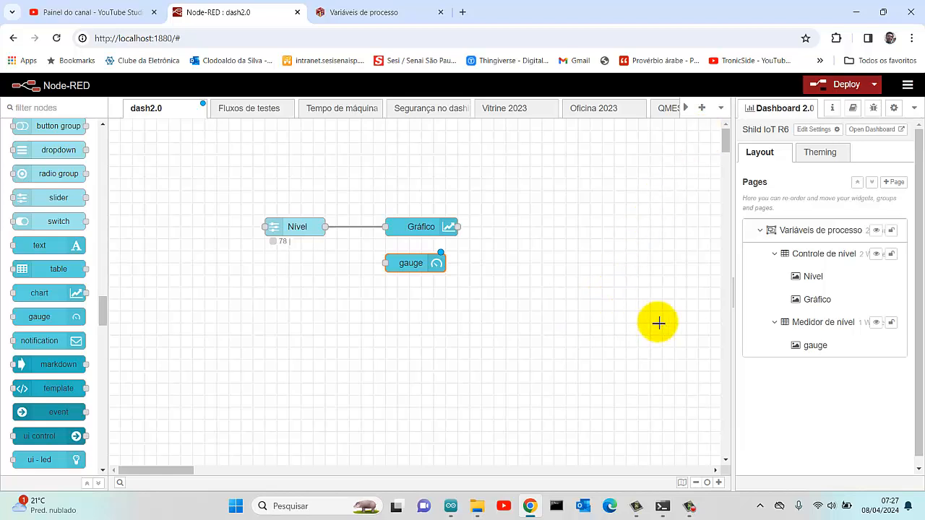
Step: Change the gauge widget's label in the Medidor de nível group to Medidor and save the node
{"action": "mouse_move", "coordinate": [815, 349]}
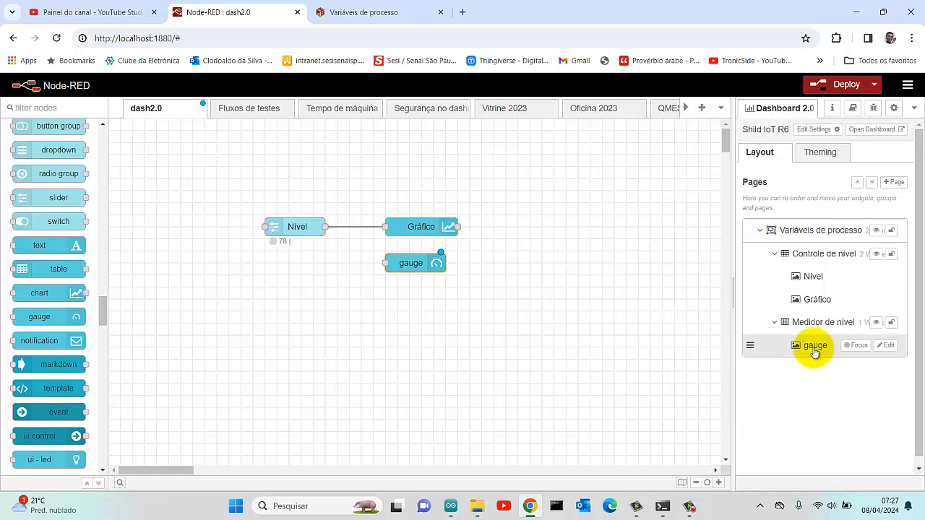
{"action": "left_click", "coordinate": [888, 346]}
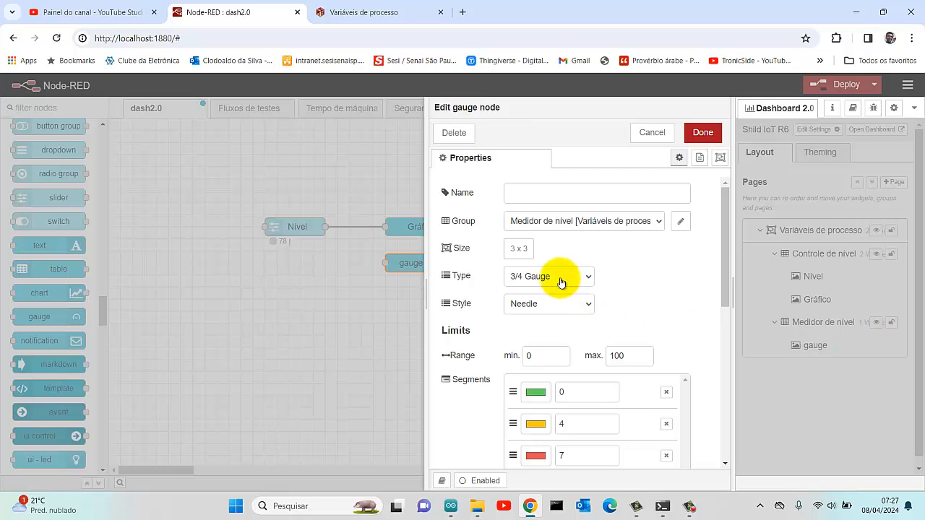
{"action": "left_click_drag", "start_coordinate": [727, 283], "coordinate": [738, 390]}
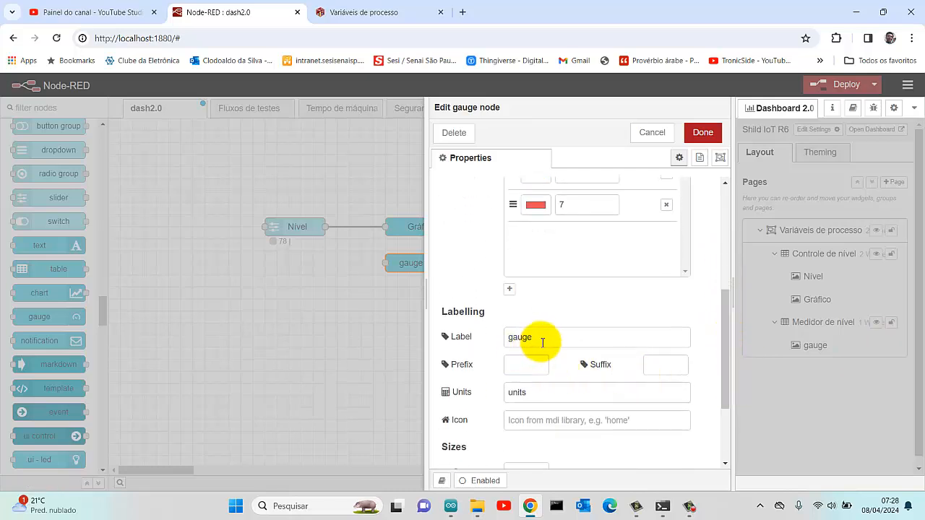
{"action": "left_click_drag", "start_coordinate": [541, 338], "coordinate": [461, 337]}
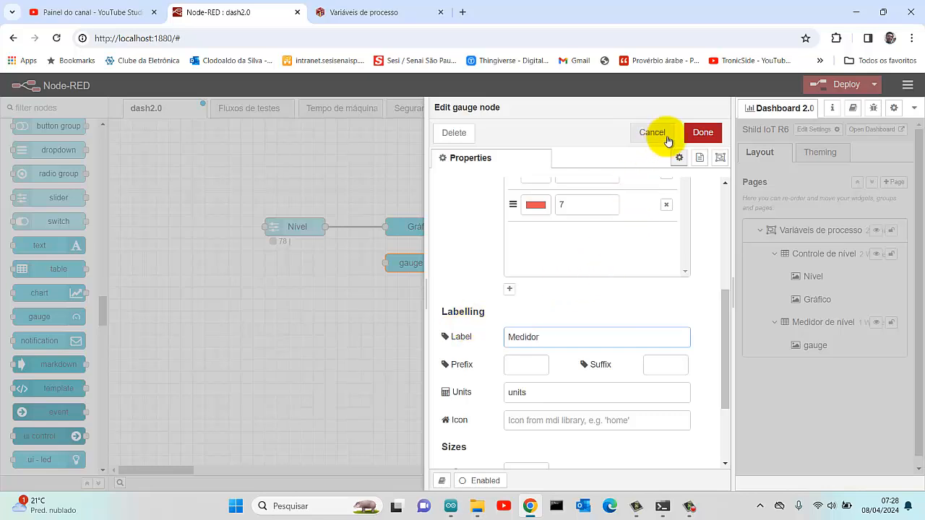
{"action": "left_click", "coordinate": [702, 133]}
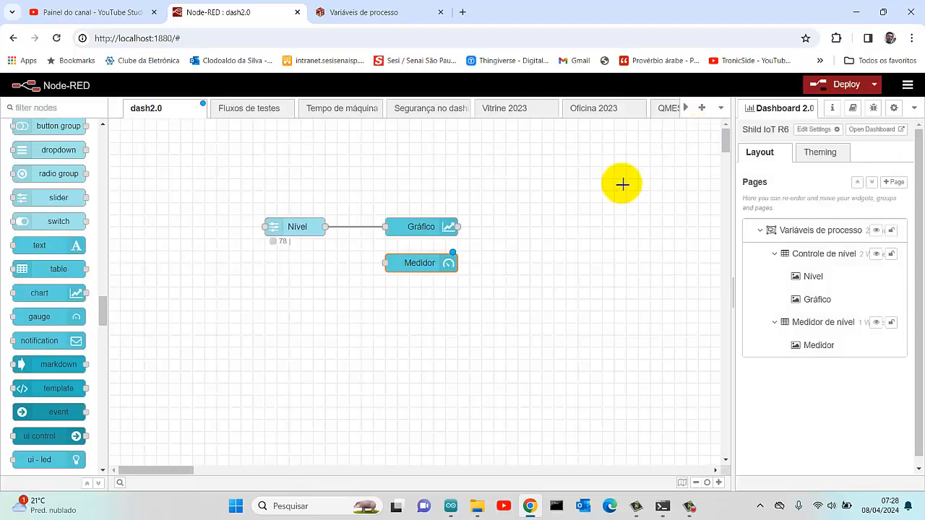
Step: Wire the Nível slider's output to the Medidor gauge and deploy the flow despite the improperly configured nodes
{"action": "left_click_drag", "start_coordinate": [386, 263], "coordinate": [325, 227]}
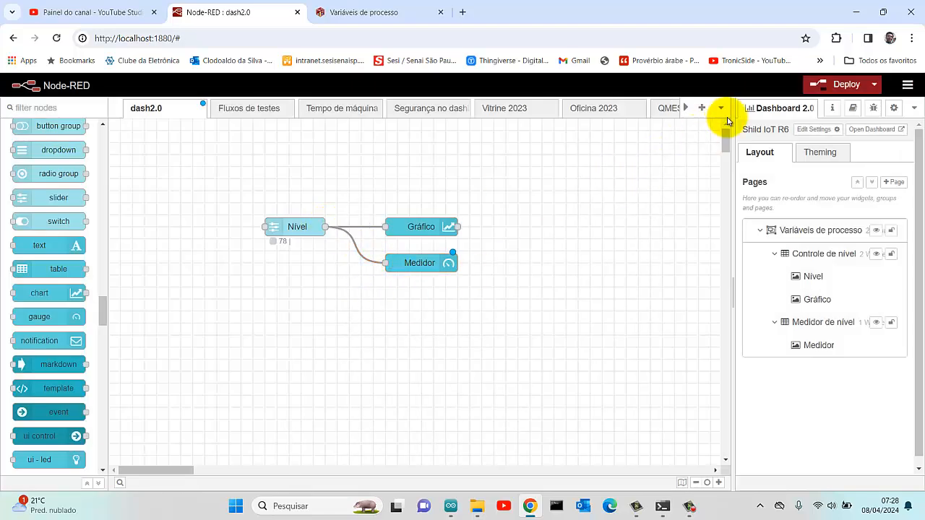
{"action": "left_click", "coordinate": [836, 85]}
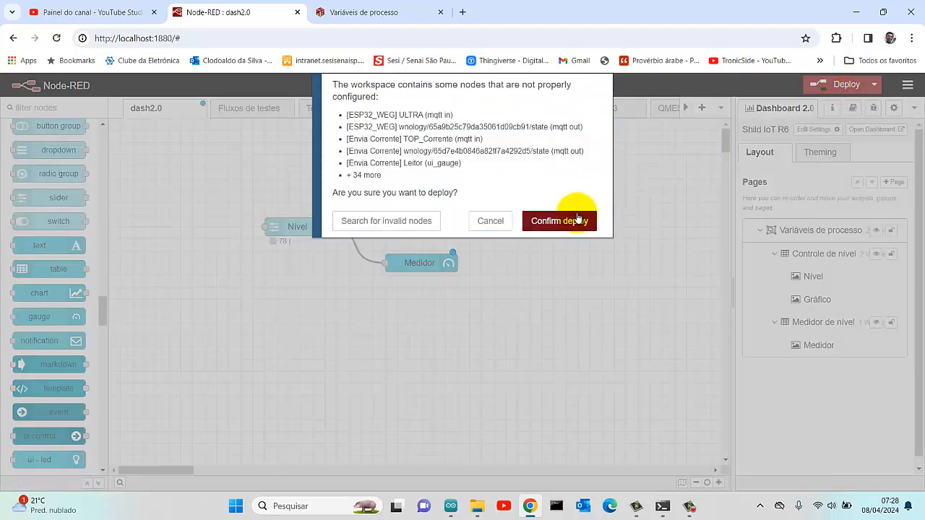
{"action": "left_click", "coordinate": [572, 219]}
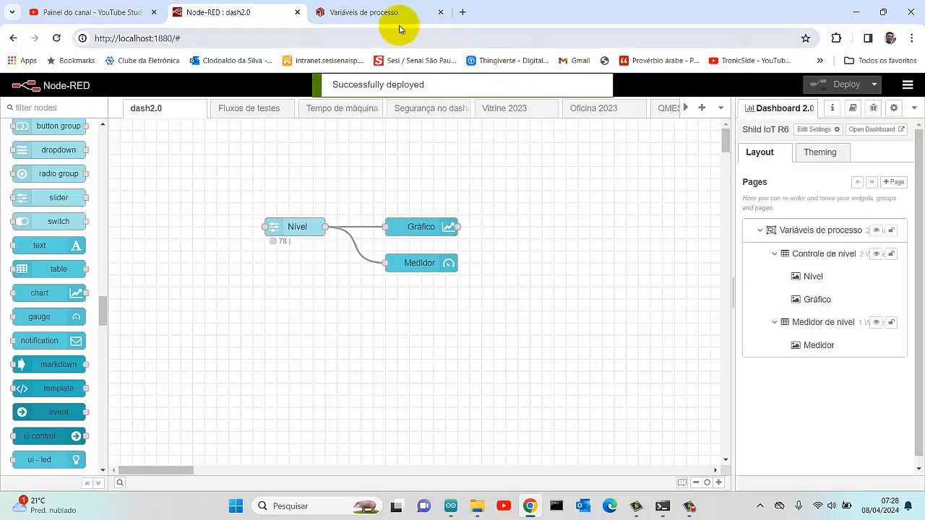
Step: Reload the Variáveis de processo dashboard page and test the Medidor gauge by moving the Nível slider up and down
{"action": "left_click", "coordinate": [362, 12]}
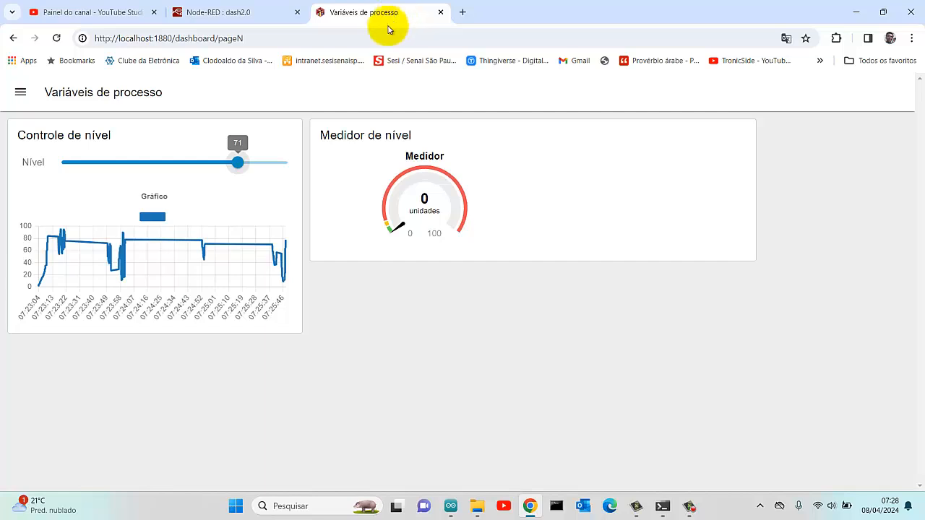
{"action": "left_click", "coordinate": [56, 38]}
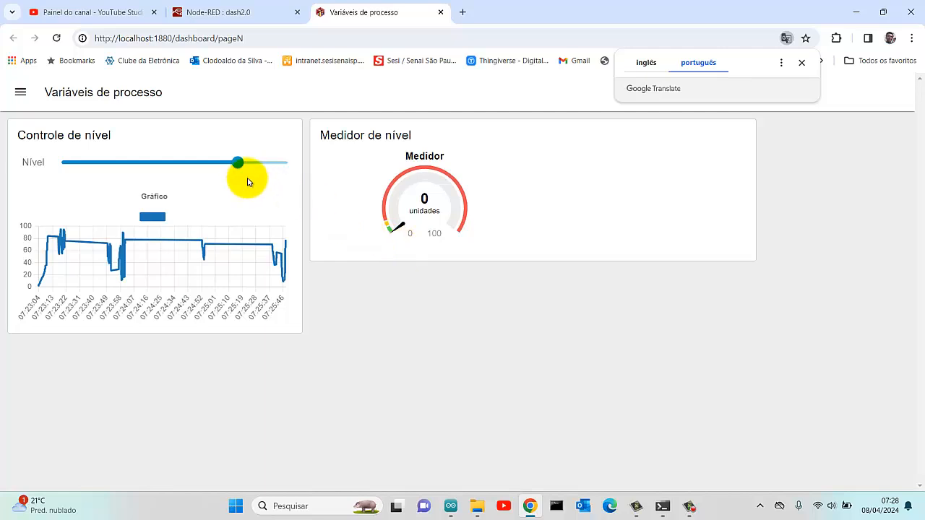
{"action": "left_click_drag", "start_coordinate": [239, 166], "coordinate": [186, 165]}
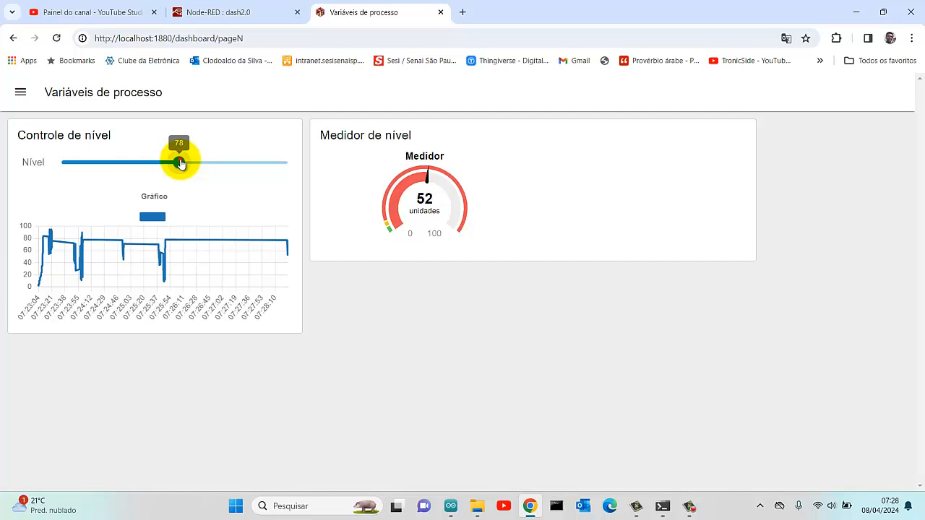
{"action": "left_click_drag", "start_coordinate": [178, 164], "coordinate": [206, 164]}
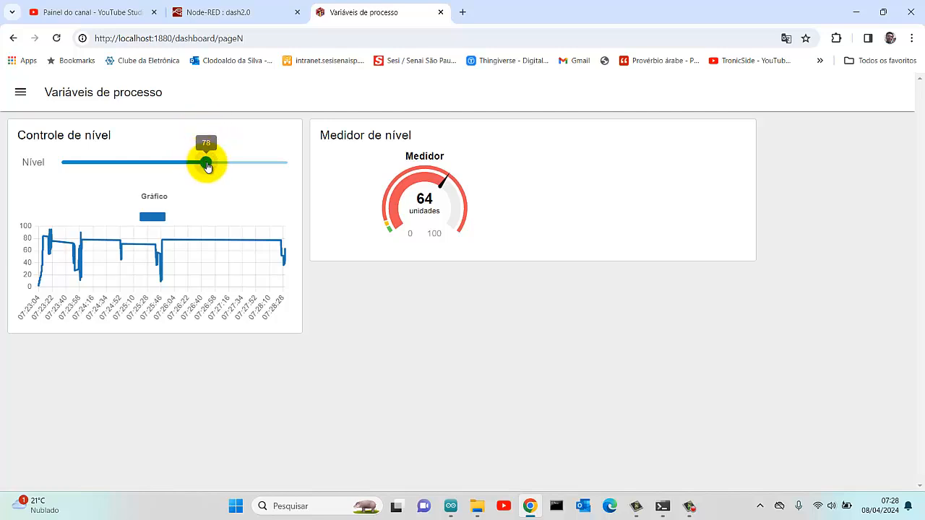
{"action": "mouse_move", "coordinate": [207, 166]}
{"action": "left_mouse_down"}
{"action": "mouse_move", "coordinate": [157, 166]}
{"action": "mouse_move", "coordinate": [200, 173]}
{"action": "left_mouse_up"}
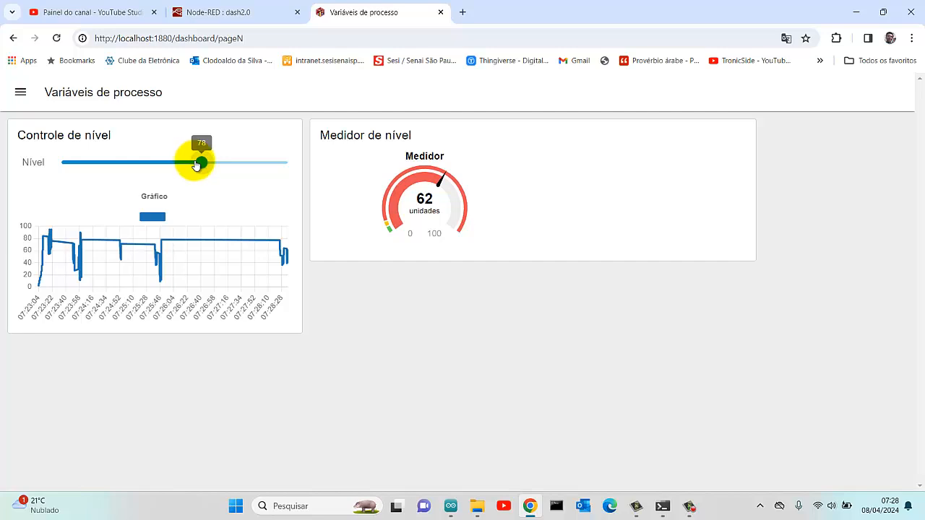
{"action": "left_click_drag", "start_coordinate": [203, 166], "coordinate": [247, 171]}
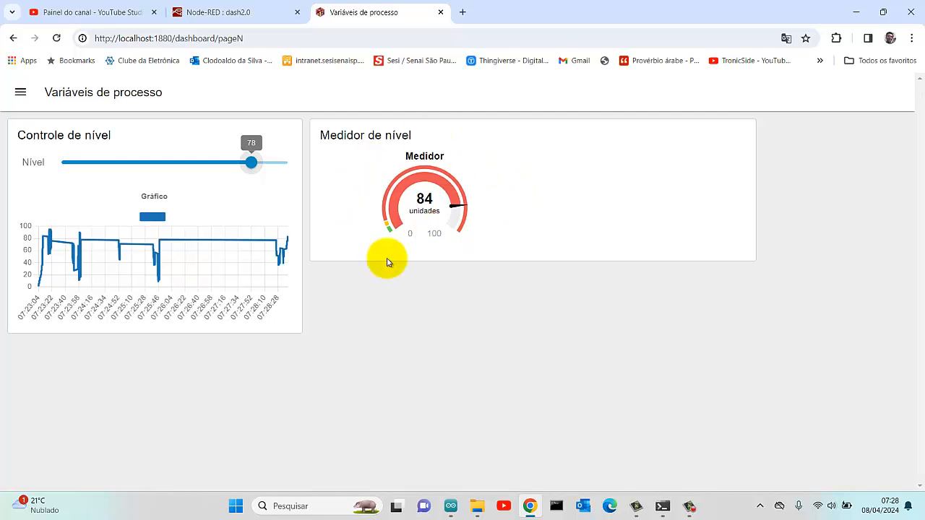
Step: Back in the flow editor, set the Medidor de nível group's size to 4 x 1, update it, and deploy the flow
{"action": "left_click", "coordinate": [237, 13]}
{"action": "mouse_move", "coordinate": [853, 318]}
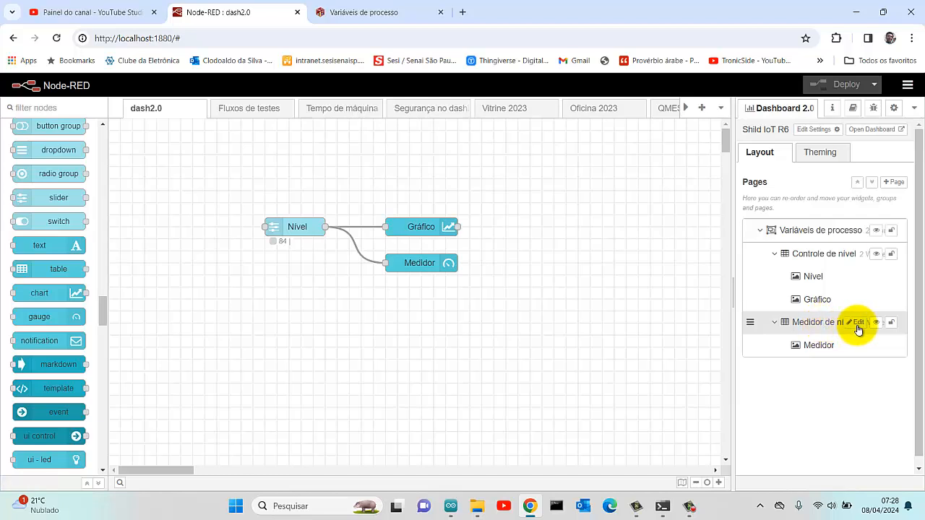
{"action": "left_click", "coordinate": [859, 323]}
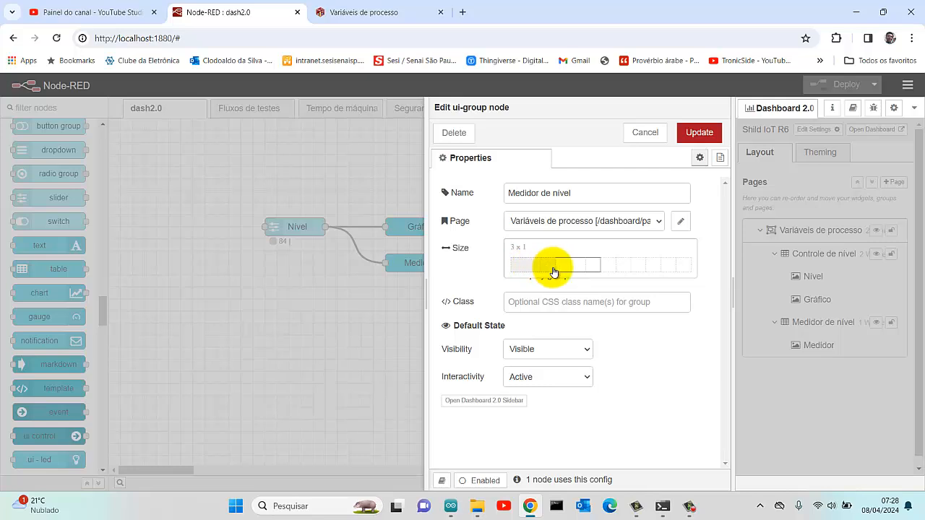
{"action": "left_click", "coordinate": [564, 266]}
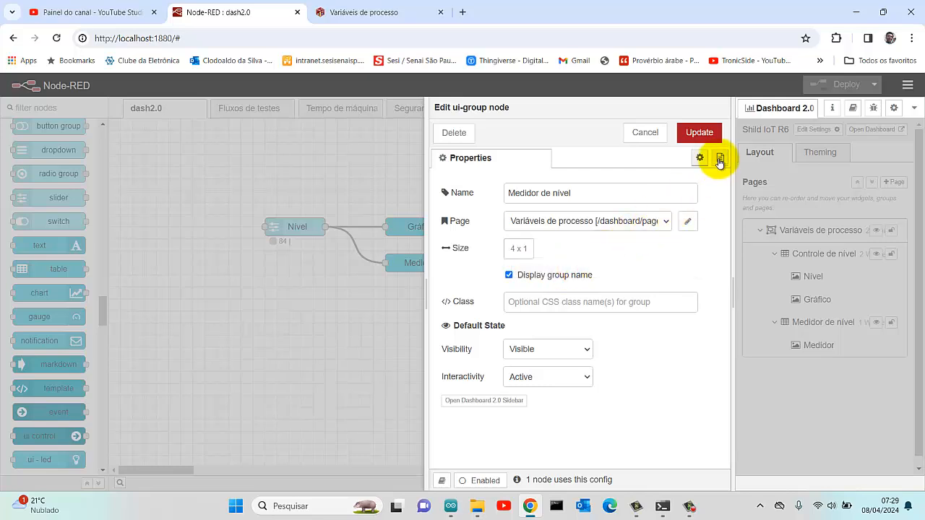
{"action": "left_click", "coordinate": [699, 133]}
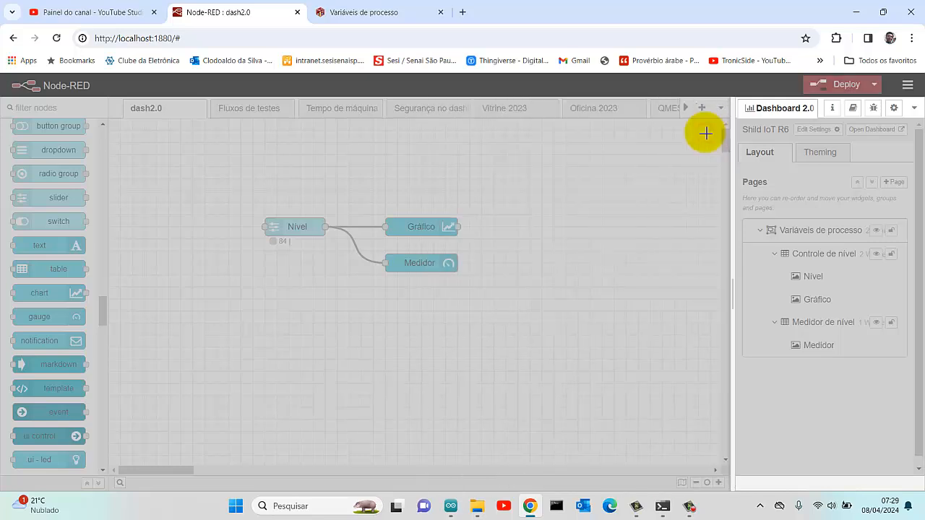
{"action": "left_click", "coordinate": [849, 85]}
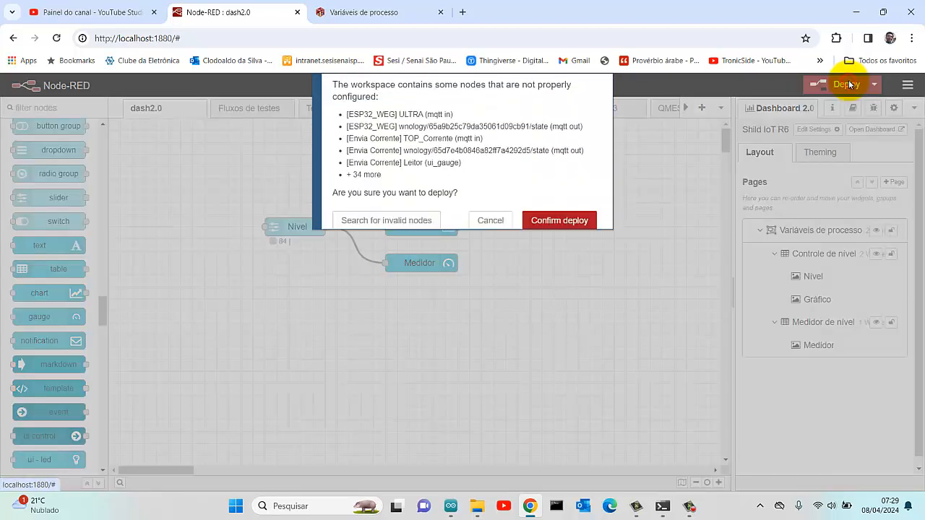
{"action": "left_click", "coordinate": [581, 219]}
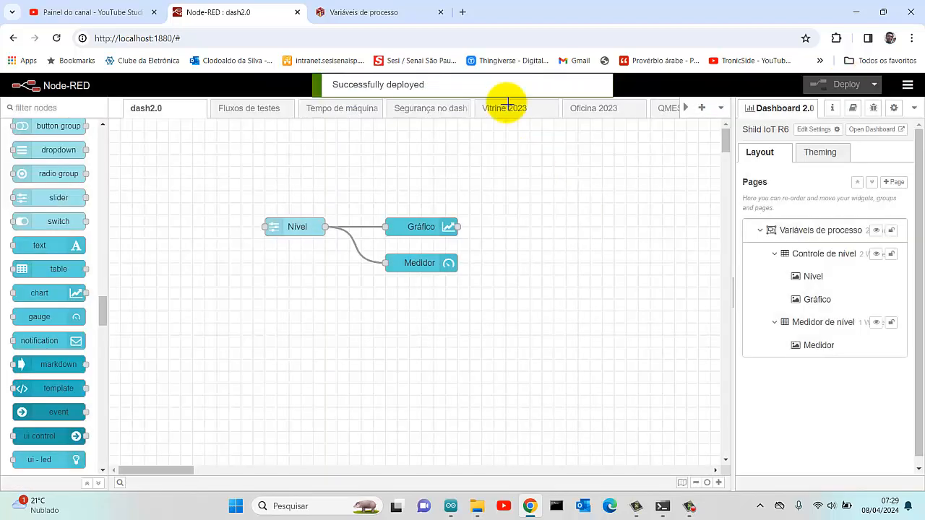
Step: Check the resized group on the dashboard page and review the Gráfico chart node's properties without changing them
{"action": "left_click", "coordinate": [367, 11]}
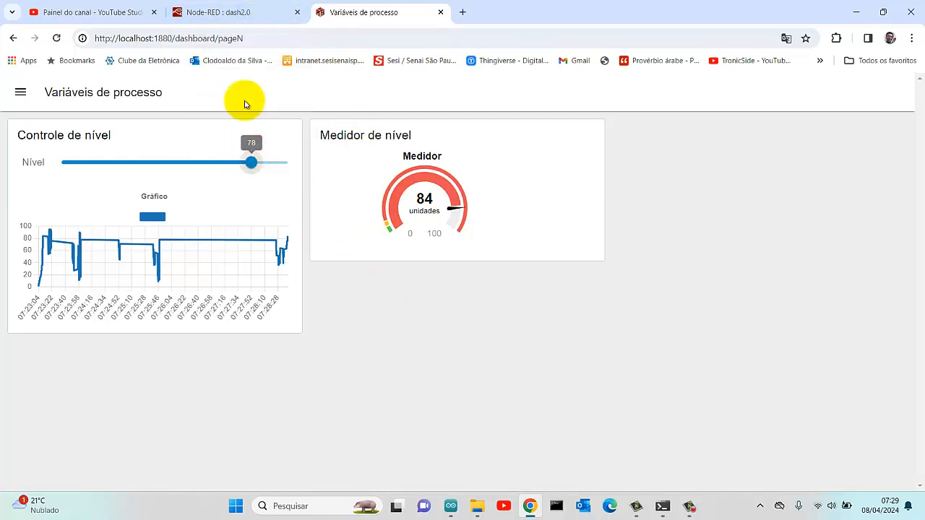
{"action": "left_click", "coordinate": [246, 16]}
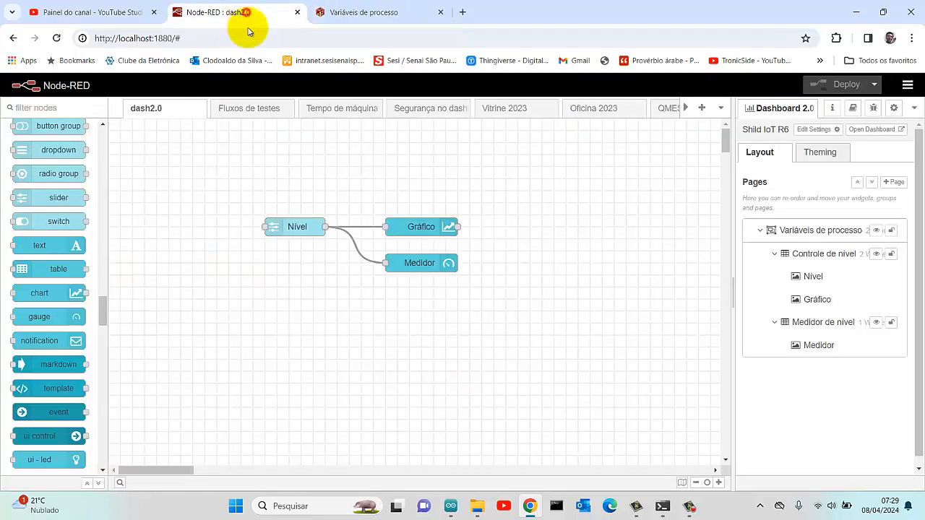
{"action": "double_click", "coordinate": [421, 229]}
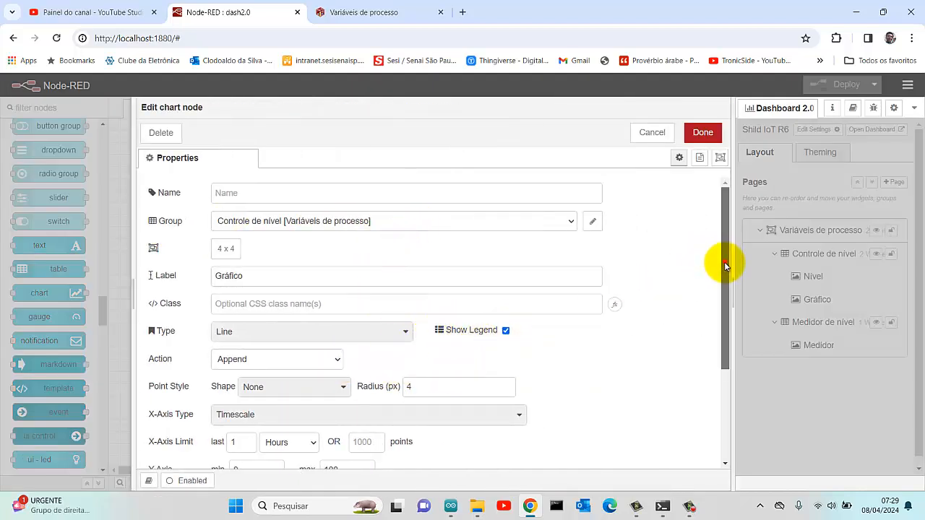
{"action": "left_click_drag", "start_coordinate": [721, 262], "coordinate": [732, 240]}
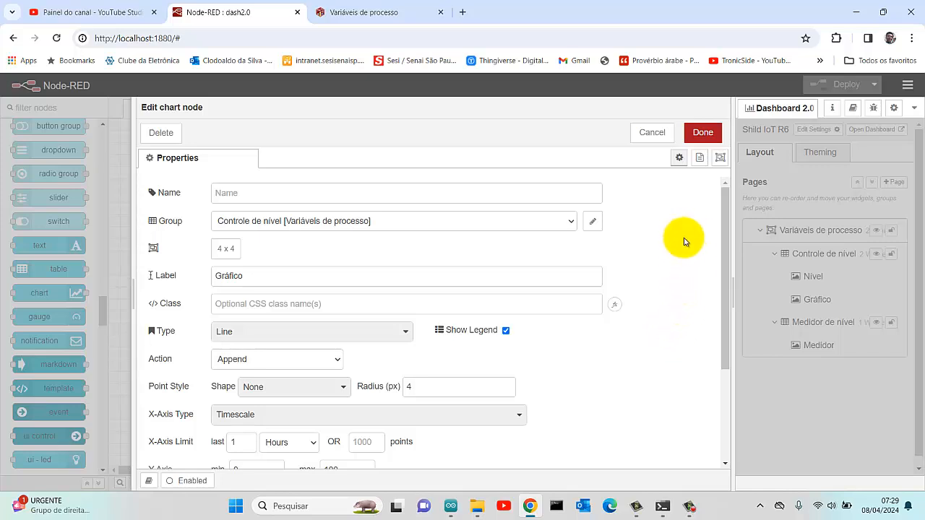
{"action": "left_click_drag", "start_coordinate": [726, 258], "coordinate": [716, 223]}
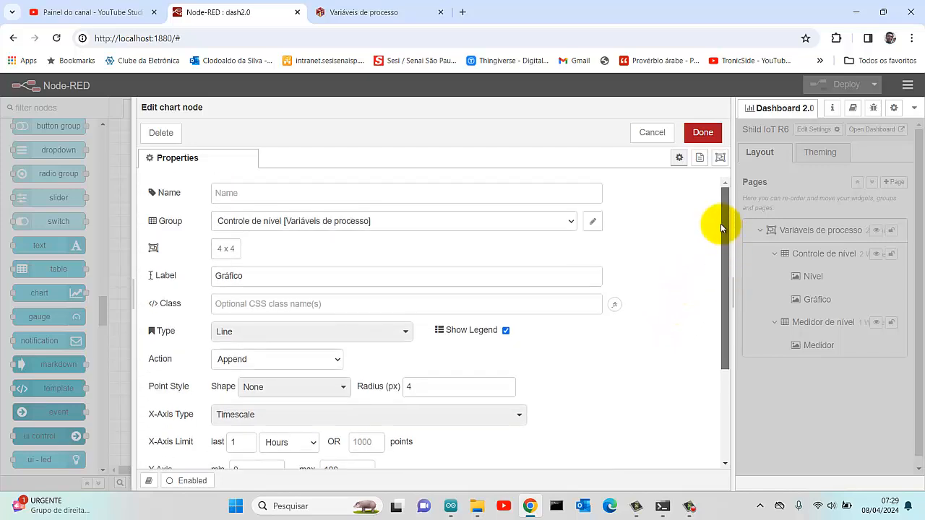
{"action": "left_click", "coordinate": [654, 133]}
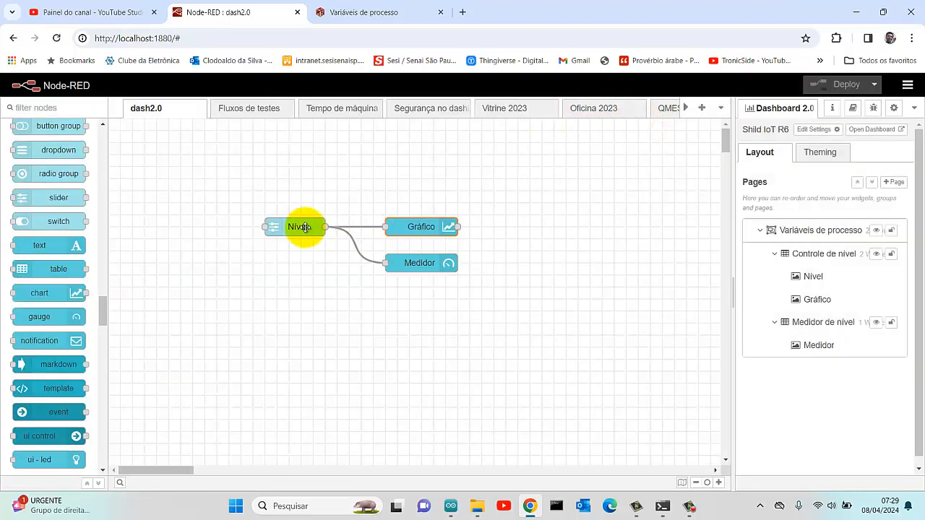
Step: Turn off the Nível slider's thumb label and deploy the flow despite the improperly configured nodes
{"action": "double_click", "coordinate": [298, 230]}
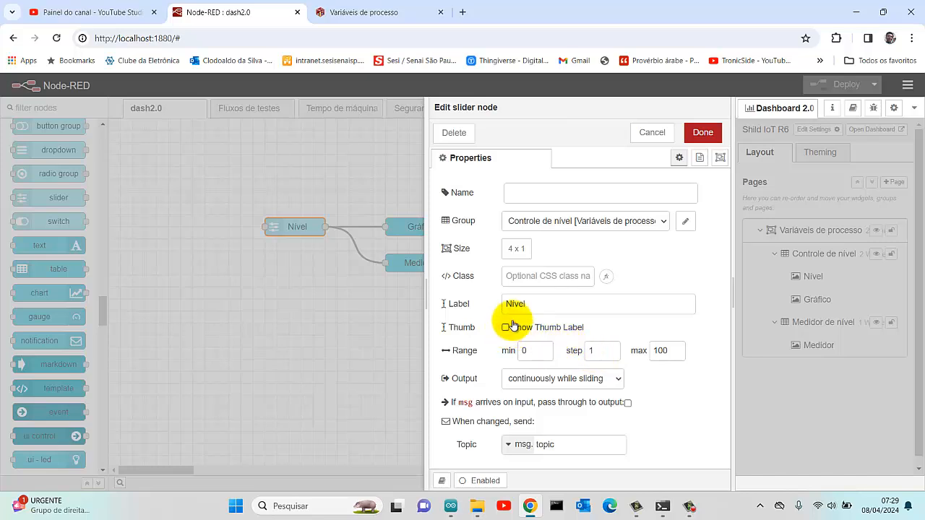
{"action": "left_click", "coordinate": [704, 132]}
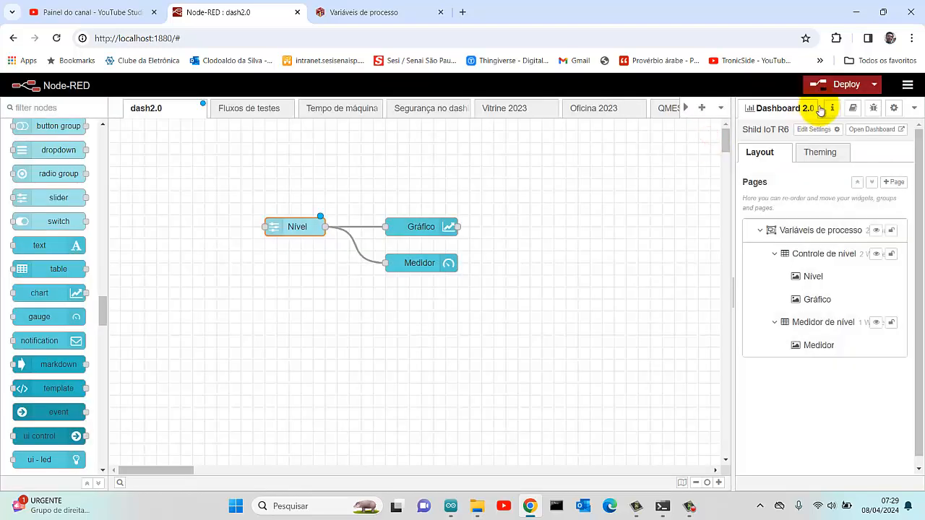
{"action": "left_click", "coordinate": [843, 85]}
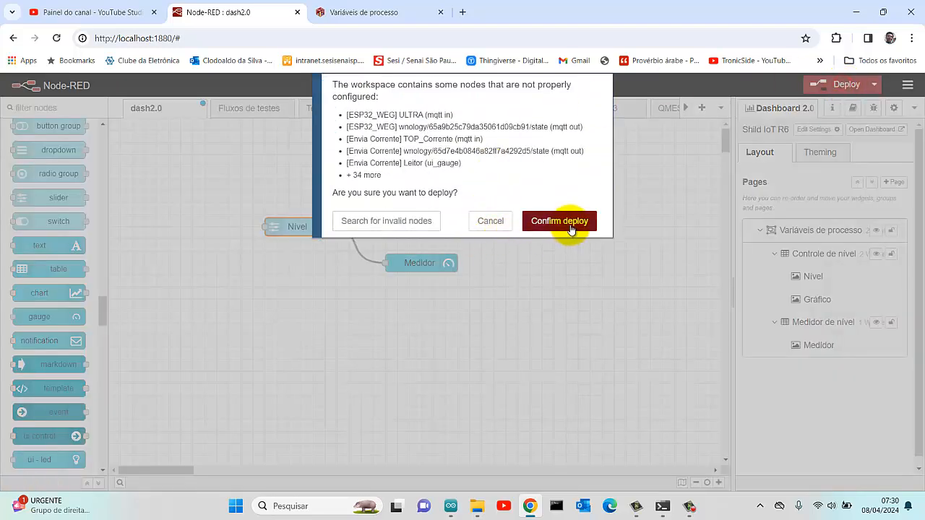
{"action": "left_click", "coordinate": [571, 229]}
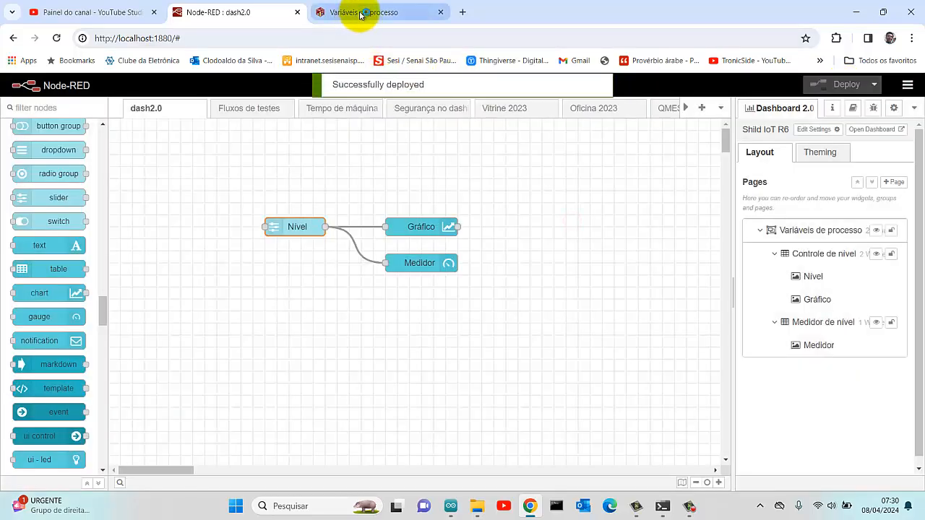
Step: Test the Nível slider on the Variáveis de processo dashboard page without its thumb label
{"action": "left_click", "coordinate": [361, 14]}
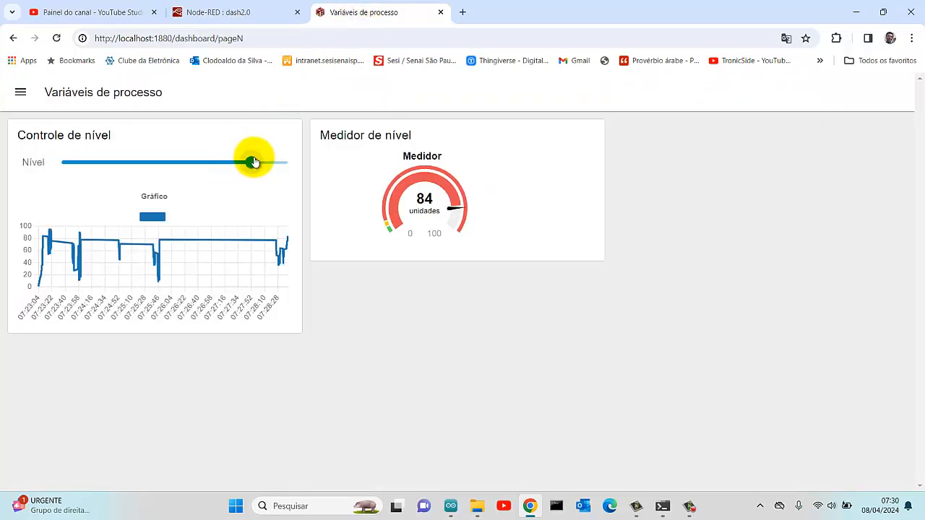
{"action": "mouse_move", "coordinate": [252, 159]}
{"action": "left_mouse_down"}
{"action": "mouse_move", "coordinate": [174, 160]}
{"action": "mouse_move", "coordinate": [264, 171]}
{"action": "mouse_move", "coordinate": [123, 183]}
{"action": "mouse_move", "coordinate": [257, 175]}
{"action": "left_mouse_up"}
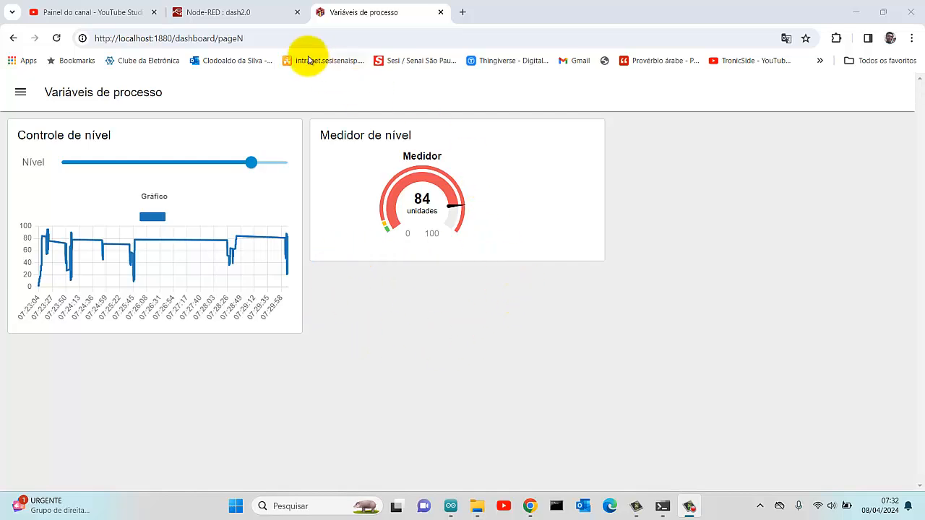
Step: Back in the flow editor, add a text node below Medidor and wire the Nível slider's output to it
{"action": "left_click", "coordinate": [240, 14]}
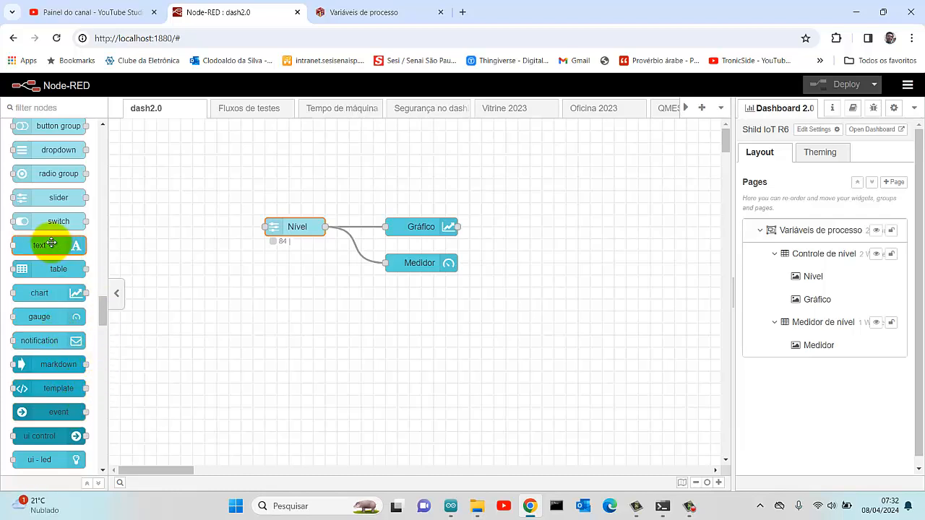
{"action": "mouse_move", "coordinate": [45, 245]}
{"action": "left_click_drag", "start_coordinate": [45, 246], "coordinate": [325, 227]}
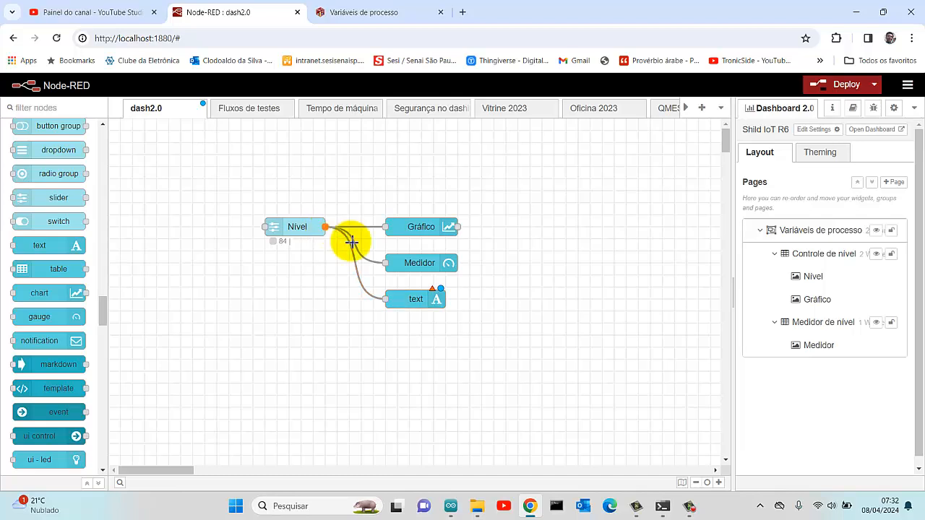
Step: Configure the text node with the Medidor de nível group, size 4 x 1, label Nível, and the left-aligned label-value layout
{"action": "double_click", "coordinate": [403, 301]}
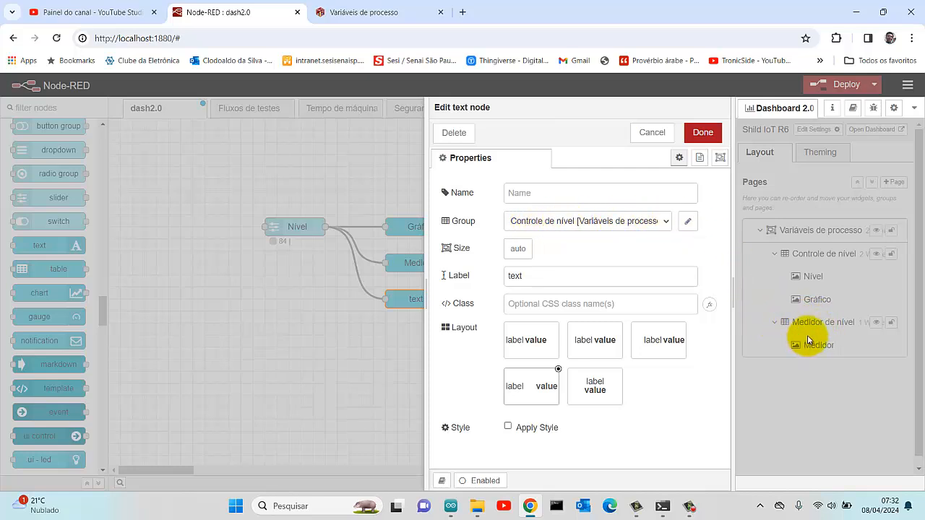
{"action": "left_click", "coordinate": [667, 225]}
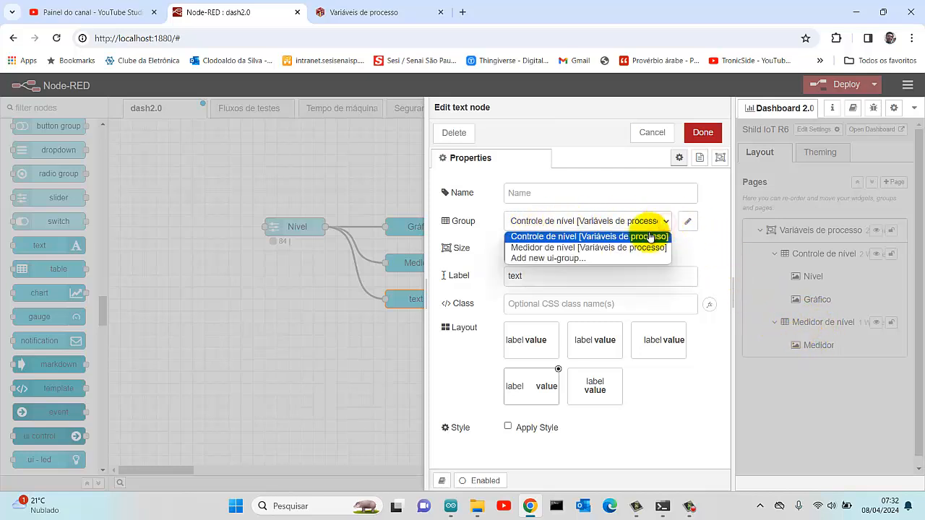
{"action": "left_click", "coordinate": [621, 249]}
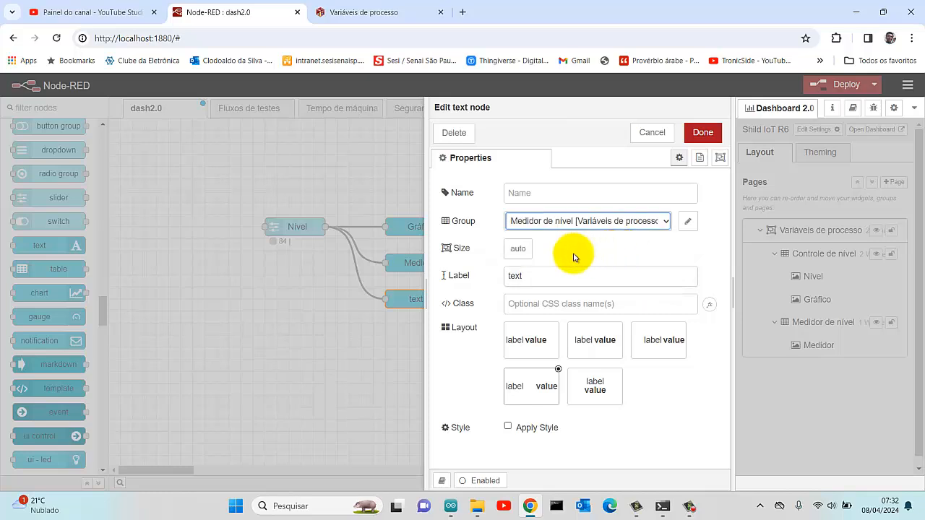
{"action": "left_click", "coordinate": [520, 250]}
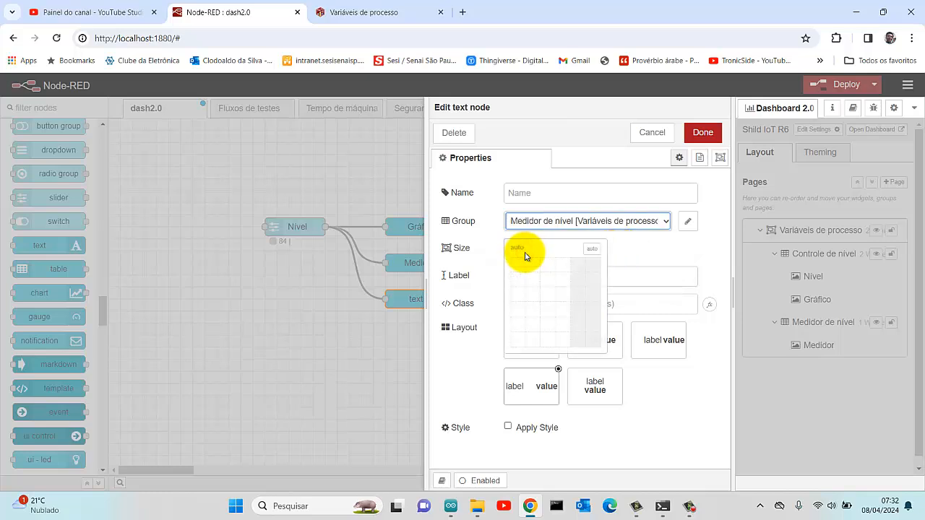
{"action": "left_click", "coordinate": [562, 267]}
{"action": "left_click_drag", "start_coordinate": [540, 276], "coordinate": [476, 281]}
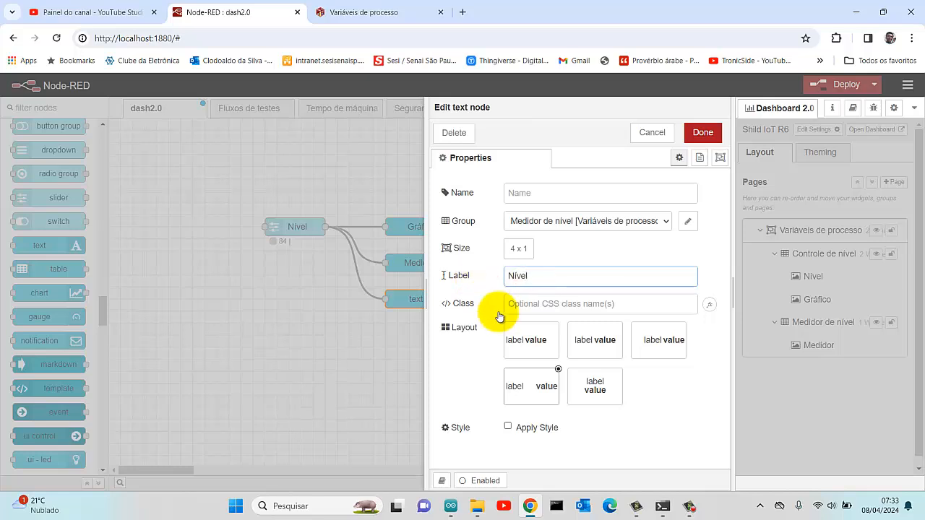
{"action": "left_click", "coordinate": [523, 342]}
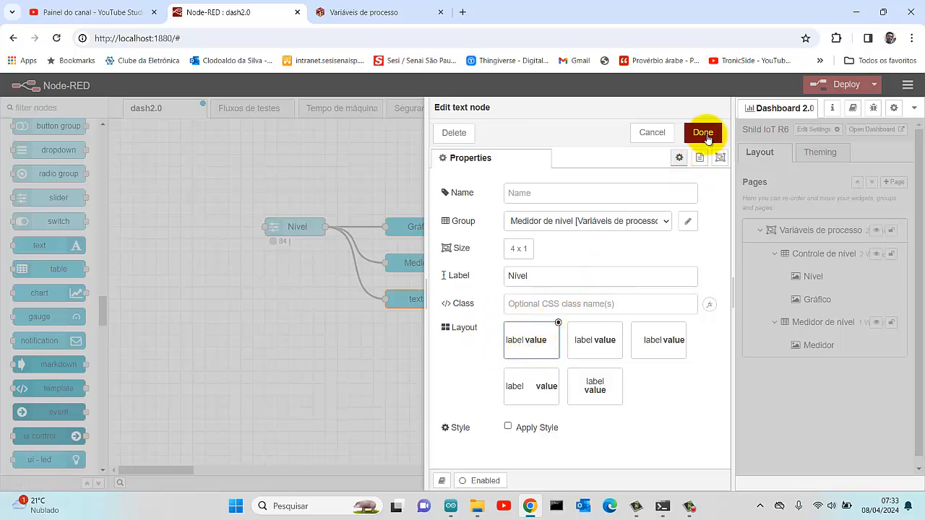
{"action": "left_click", "coordinate": [706, 135]}
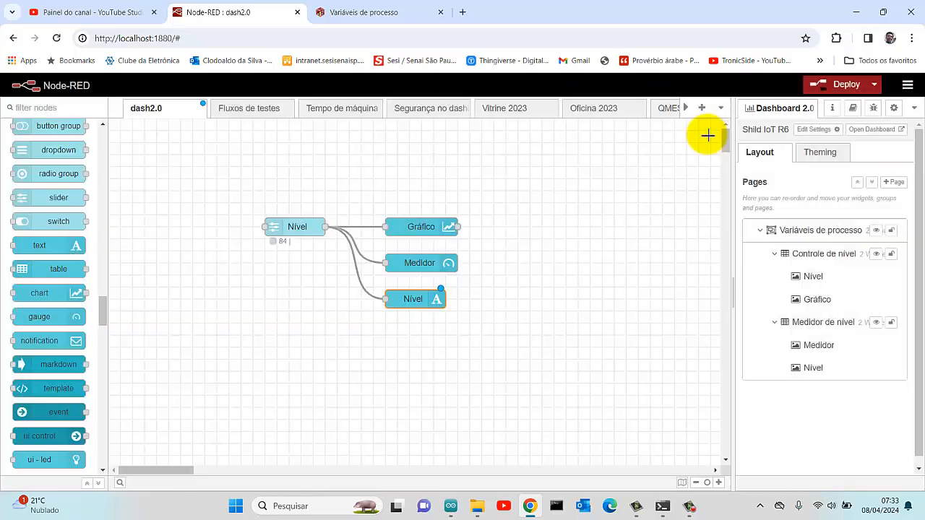
Step: Deploy the flow and test the Nível text widget on the dashboard page by moving the slider to 73
{"action": "left_click", "coordinate": [847, 85]}
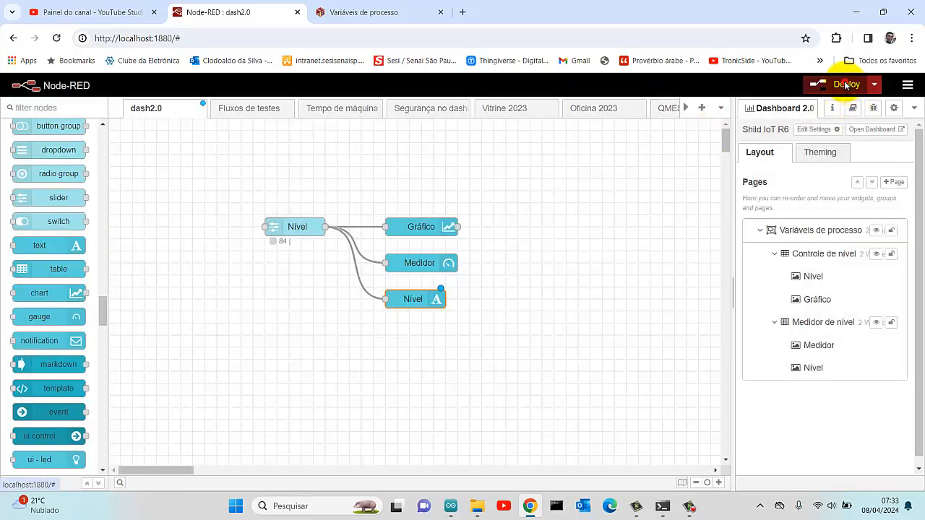
{"action": "left_click", "coordinate": [582, 226]}
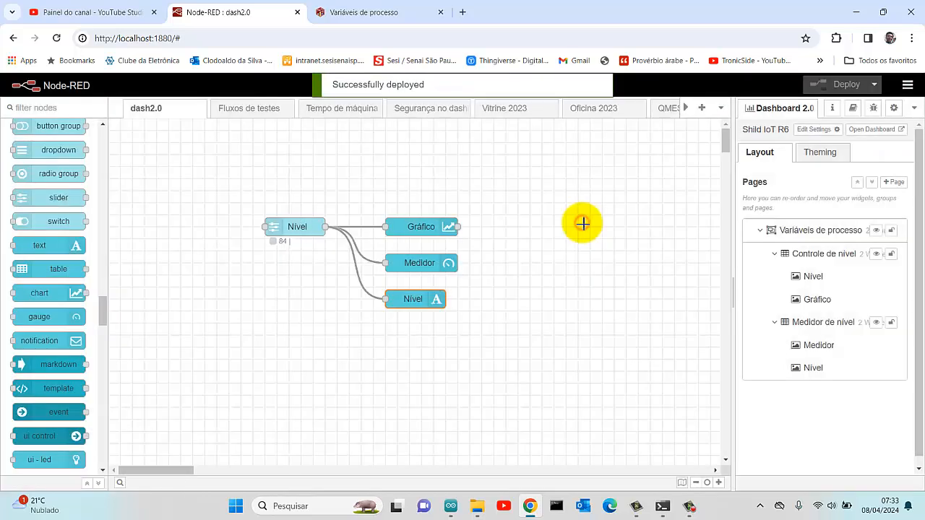
{"action": "left_click", "coordinate": [406, 18]}
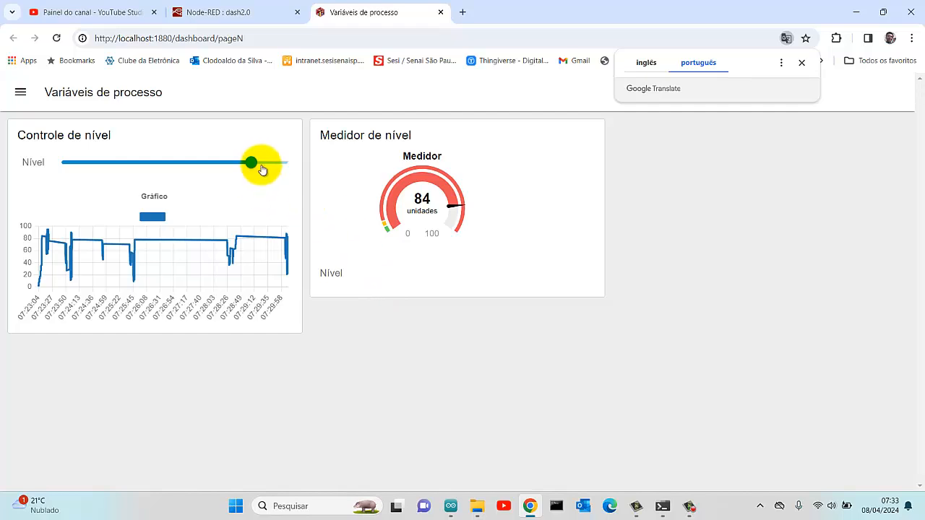
{"action": "left_click_drag", "start_coordinate": [250, 161], "coordinate": [227, 161]}
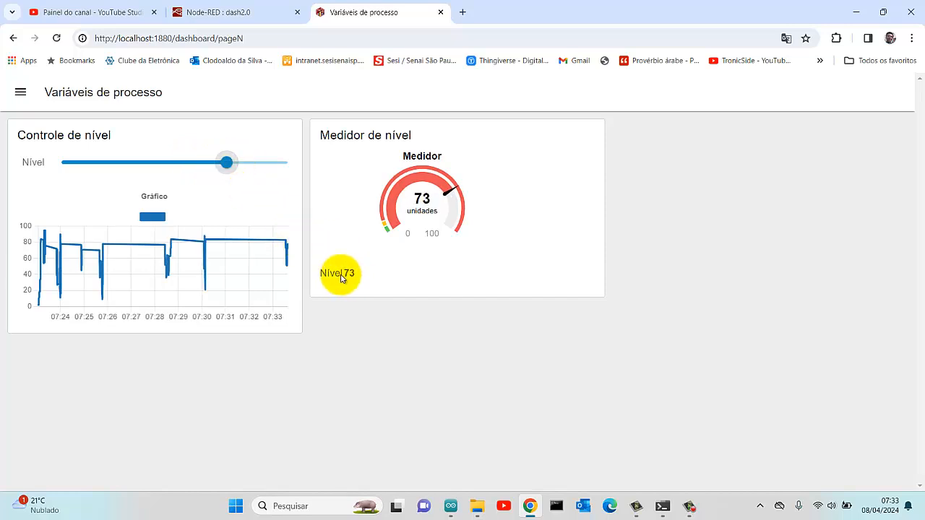
Step: In the flow editor, change the text node's label to "Nível =" and deploy the flow
{"action": "left_click", "coordinate": [208, 15]}
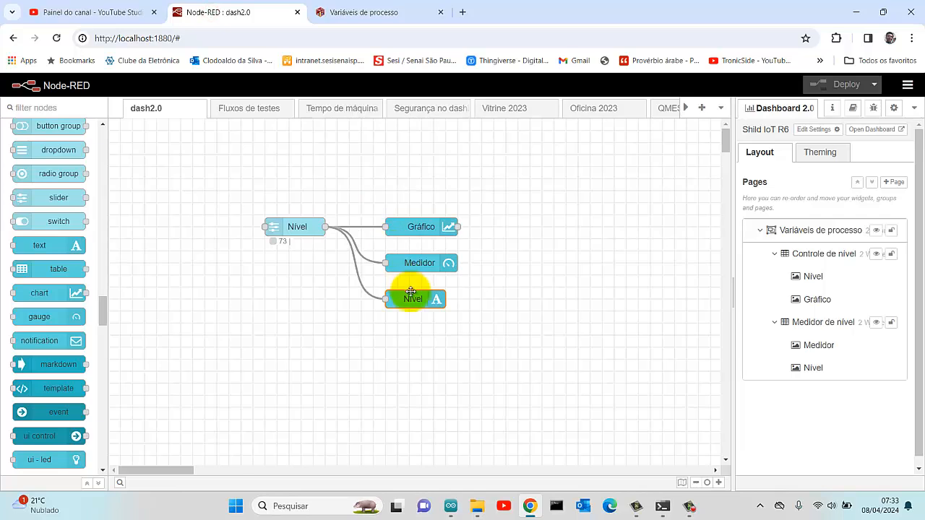
{"action": "left_click", "coordinate": [413, 299]}
{"action": "double_click", "coordinate": [412, 299]}
{"action": "left_click", "coordinate": [532, 279]}
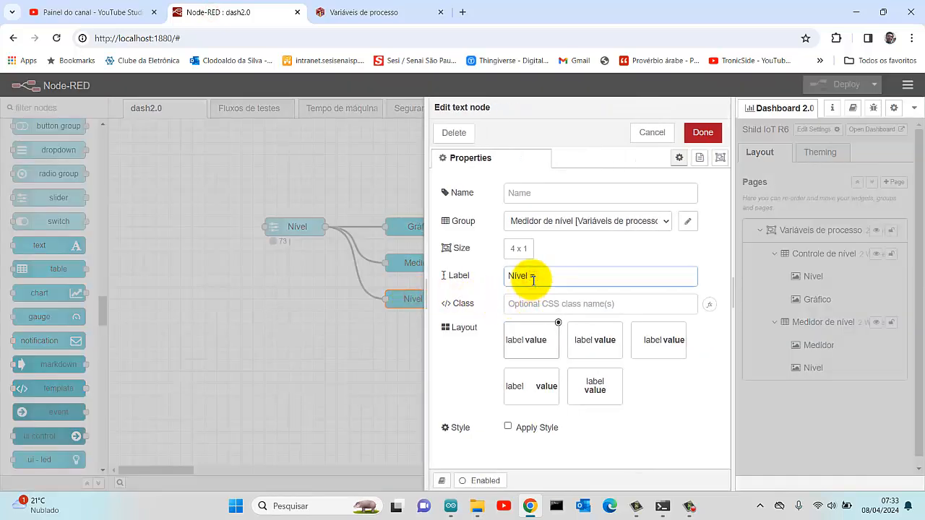
{"action": "left_click", "coordinate": [702, 134]}
{"action": "left_click", "coordinate": [844, 85]}
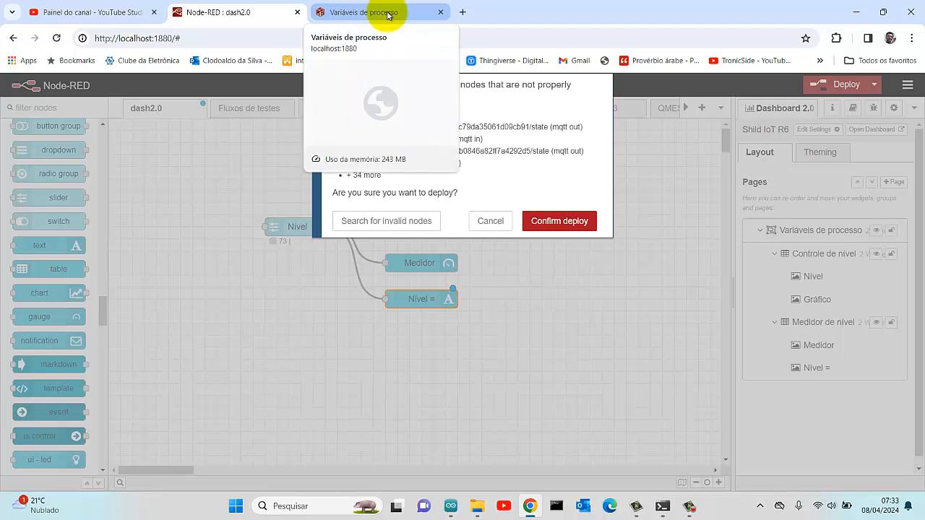
{"action": "left_click", "coordinate": [557, 222]}
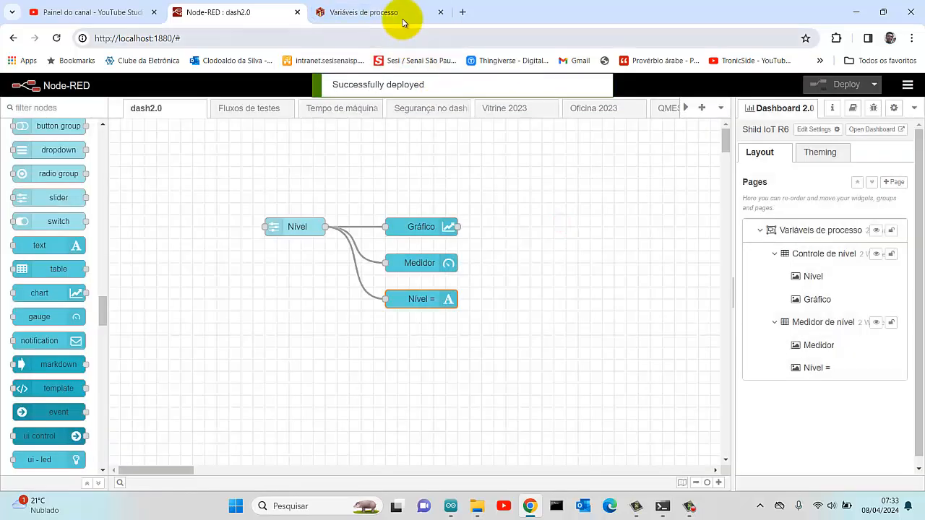
Step: Check the "Nível =" text widget on the dashboard page by moving the Nível slider
{"action": "left_click", "coordinate": [404, 13]}
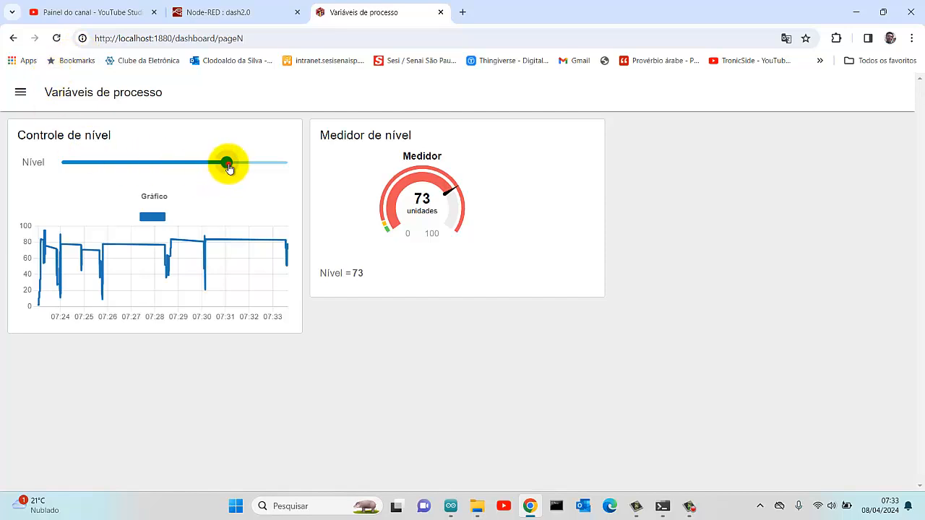
{"action": "mouse_move", "coordinate": [229, 168]}
{"action": "left_mouse_down"}
{"action": "mouse_move", "coordinate": [148, 163]}
{"action": "mouse_move", "coordinate": [230, 163]}
{"action": "left_mouse_up"}
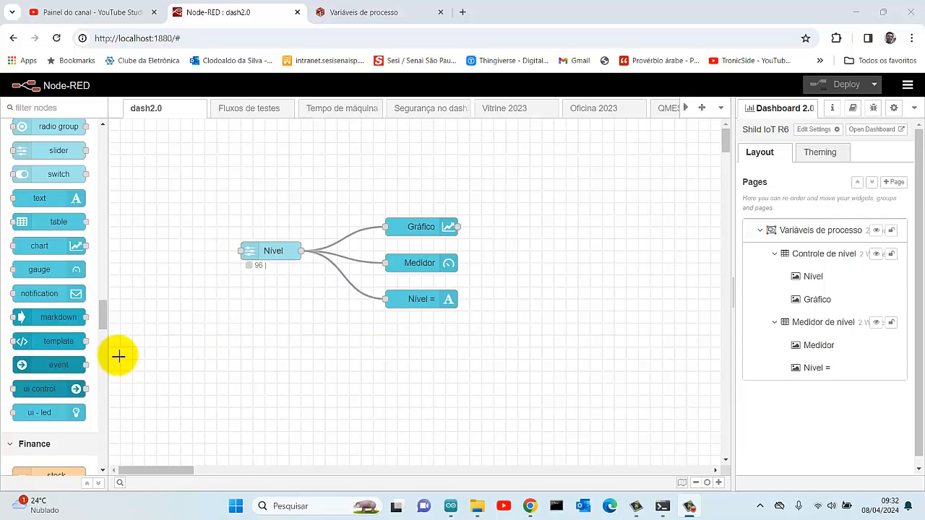
Step: Insert a function node into the wire between the Nível slider and the "Nível =" text node, and line the two up in a row
{"action": "left_click_drag", "start_coordinate": [105, 318], "coordinate": [99, 160]}
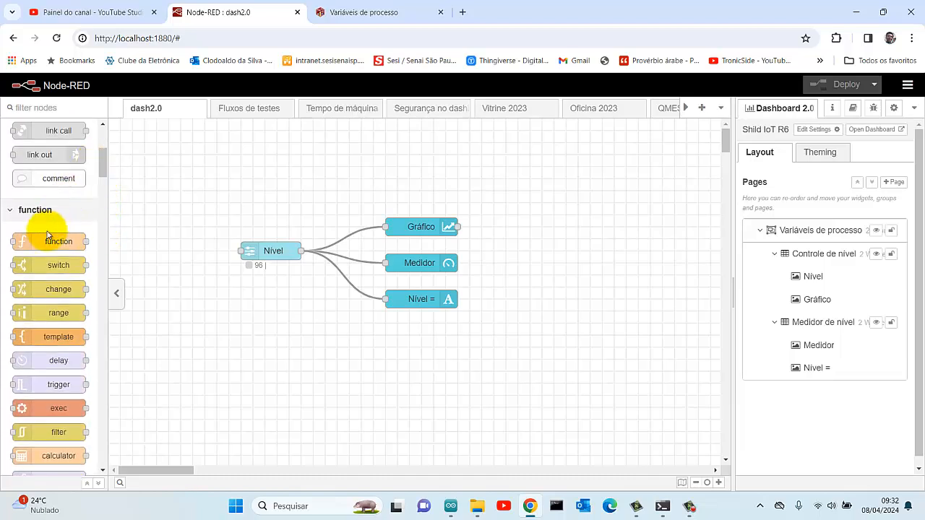
{"action": "left_click_drag", "start_coordinate": [56, 239], "coordinate": [345, 289]}
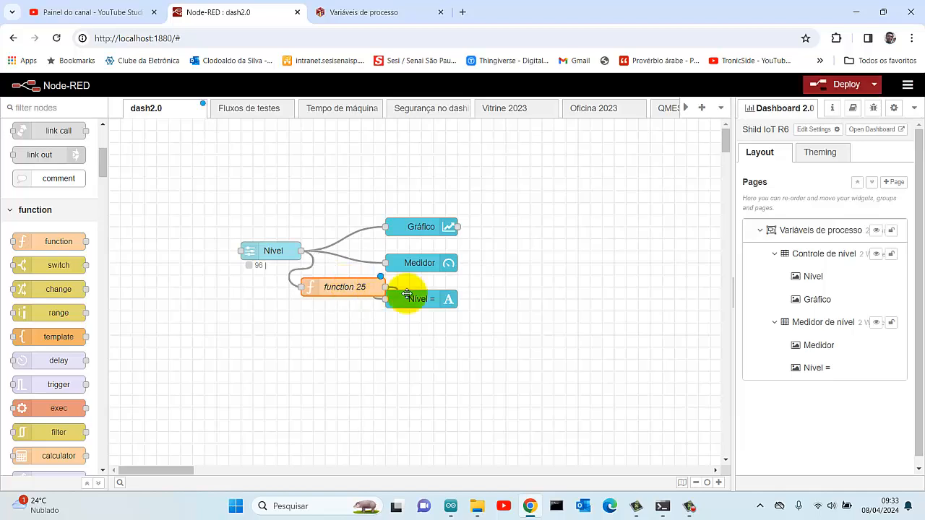
{"action": "left_click_drag", "start_coordinate": [420, 303], "coordinate": [480, 303]}
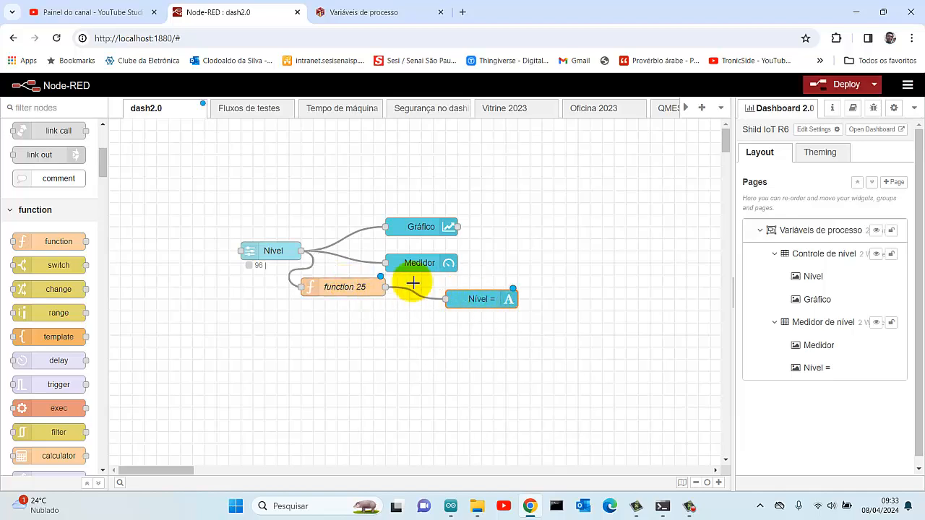
{"action": "left_click_drag", "start_coordinate": [371, 296], "coordinate": [382, 307]}
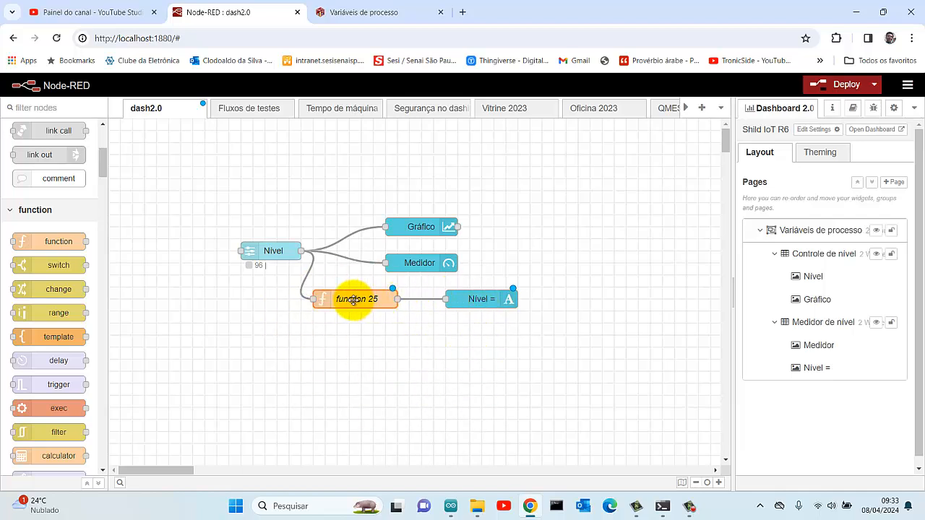
{"action": "left_click_drag", "start_coordinate": [363, 301], "coordinate": [376, 299]}
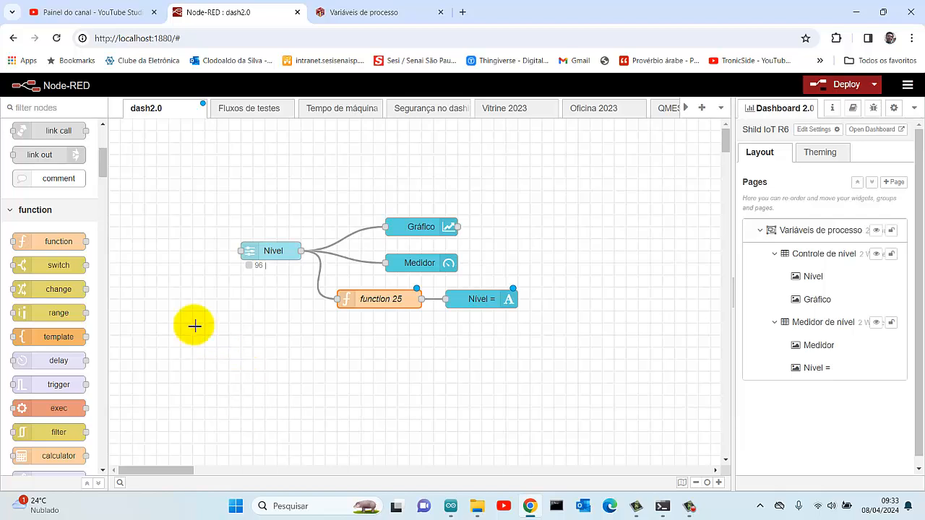
Step: Open the function node between the slider and the text node, and add the condition if(msg.payload<20) above the return line
{"action": "double_click", "coordinate": [391, 300]}
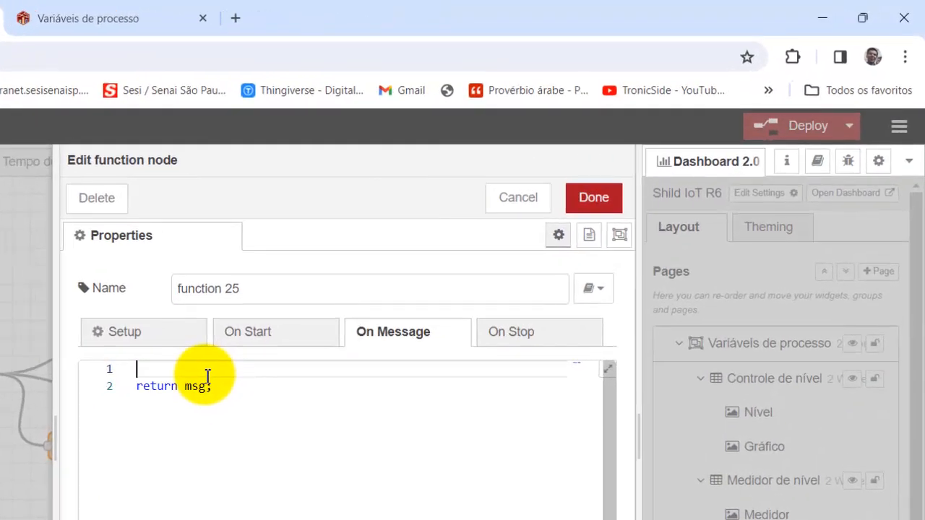
{"action": "type", "text": "m"}
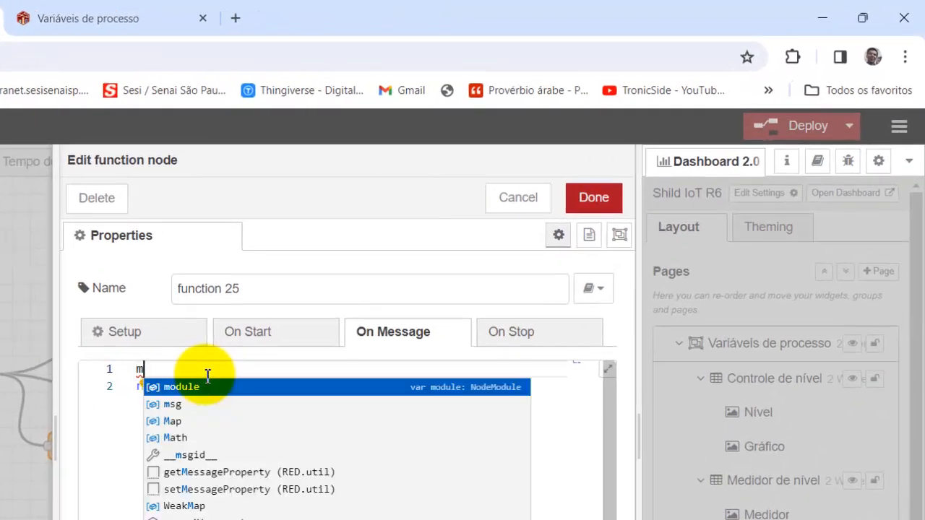
{"action": "key", "text": "BackSpace"}
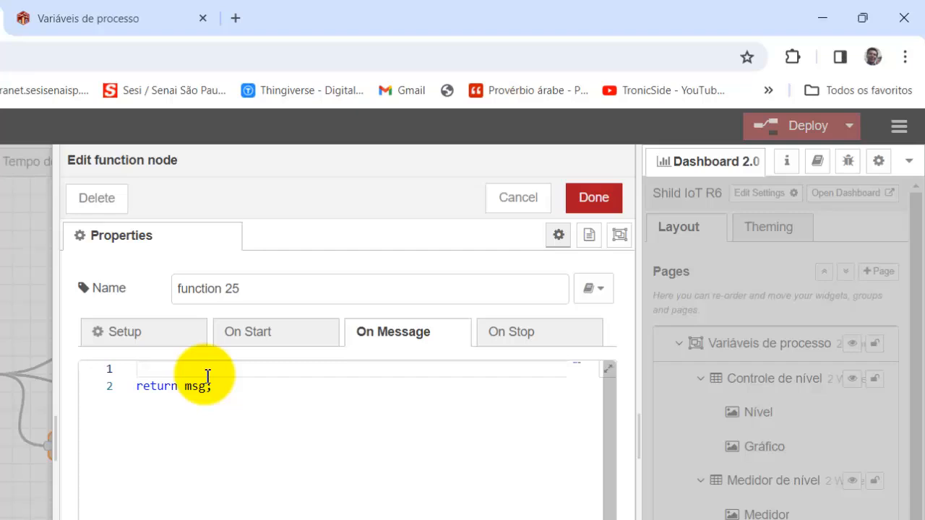
{"action": "type", "text": "if"}
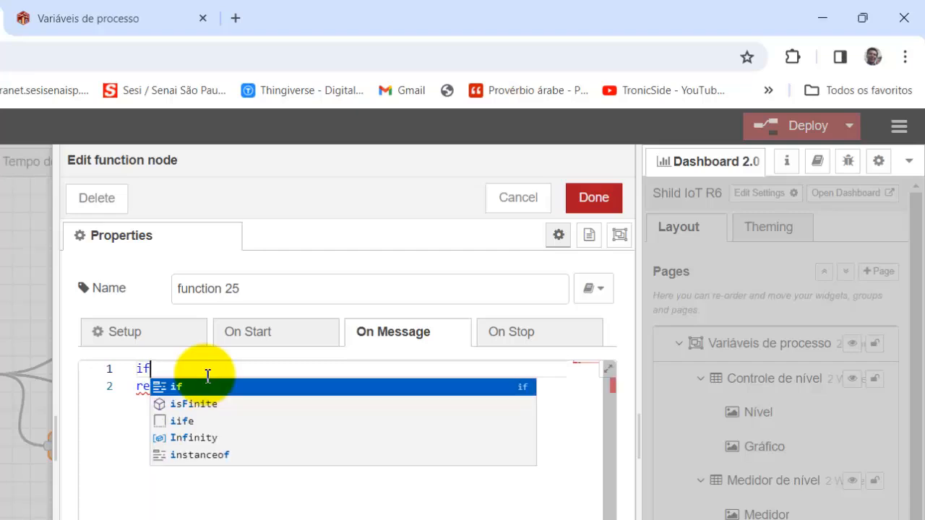
{"action": "type", "text": "("}
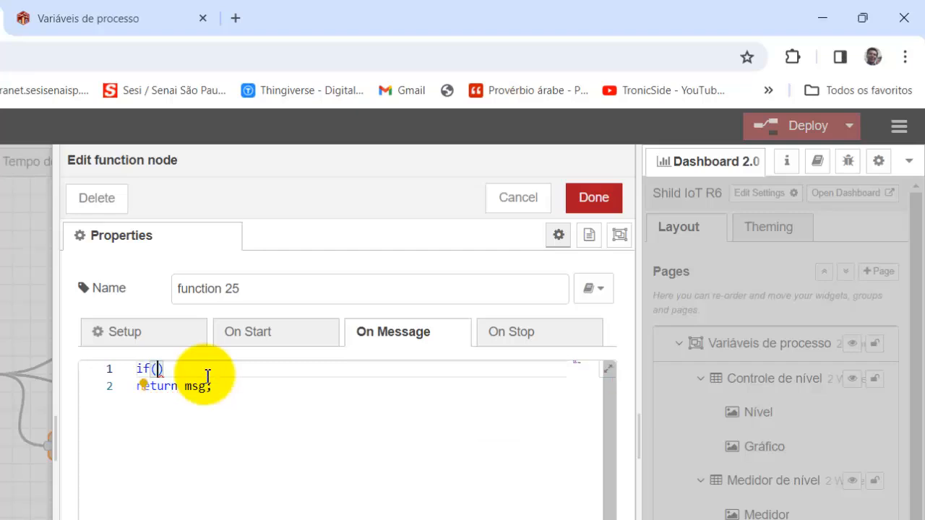
{"action": "type", "text": "m"}
{"action": "type", "text": "sg"}
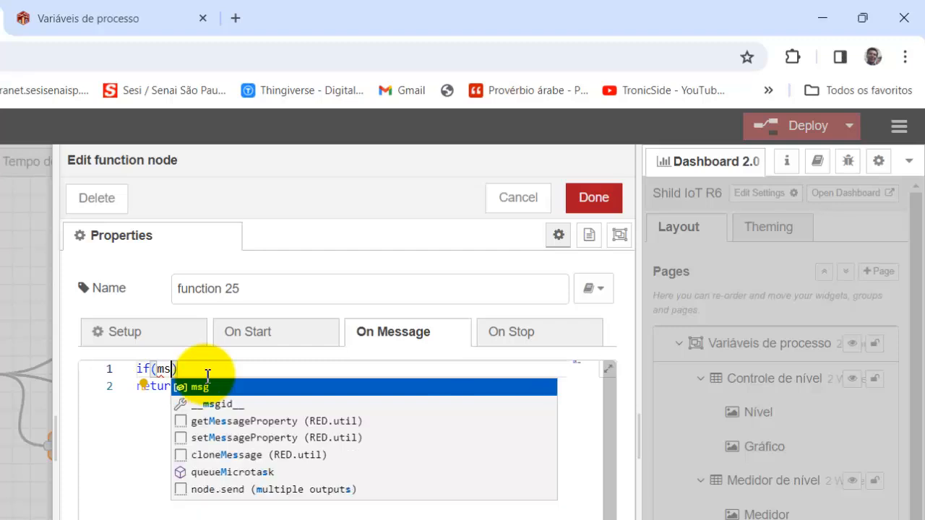
{"action": "type", "text": ".payloa"}
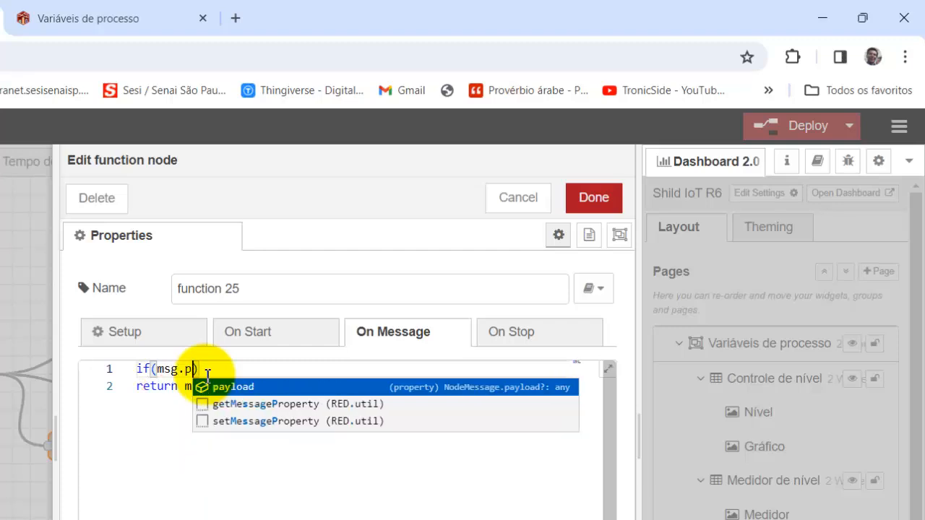
{"action": "type", "text": "d"}
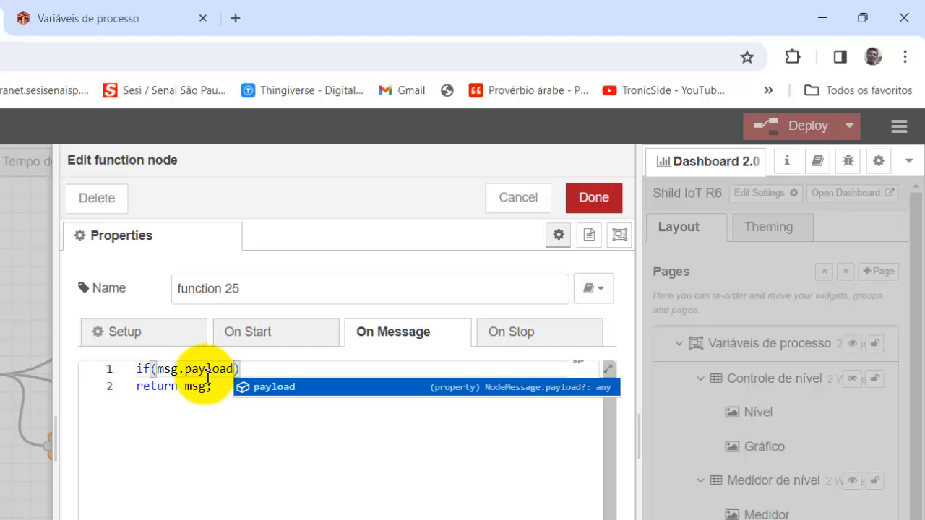
{"action": "type", "text": "<20"}
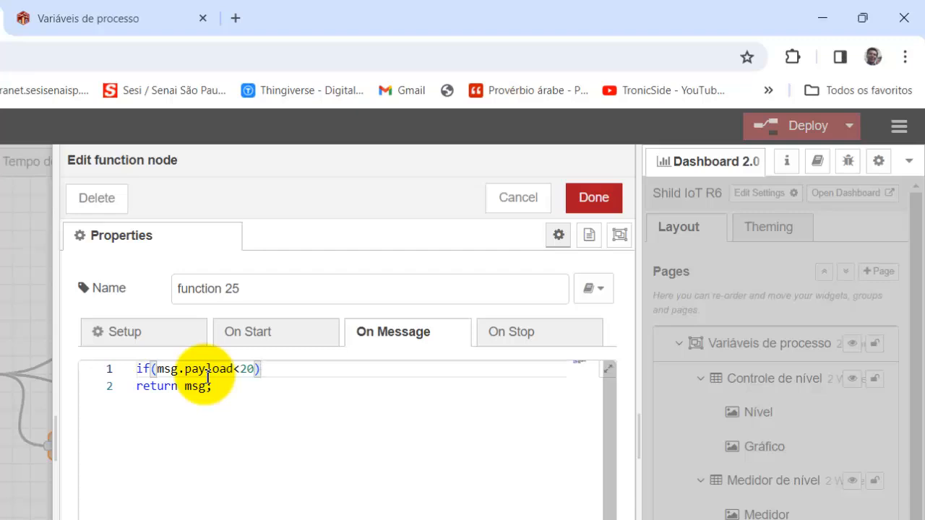
{"action": "key", "text": "Return"}
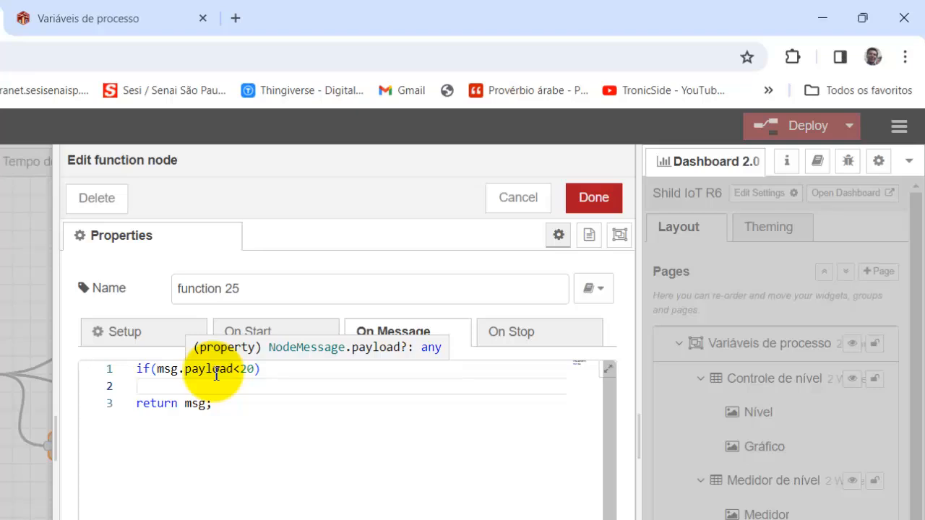
Step: Under the condition, add the assignment msg.payload = "Nível Baixo" and a blank line before the return statement
{"action": "type", "text": "m"}
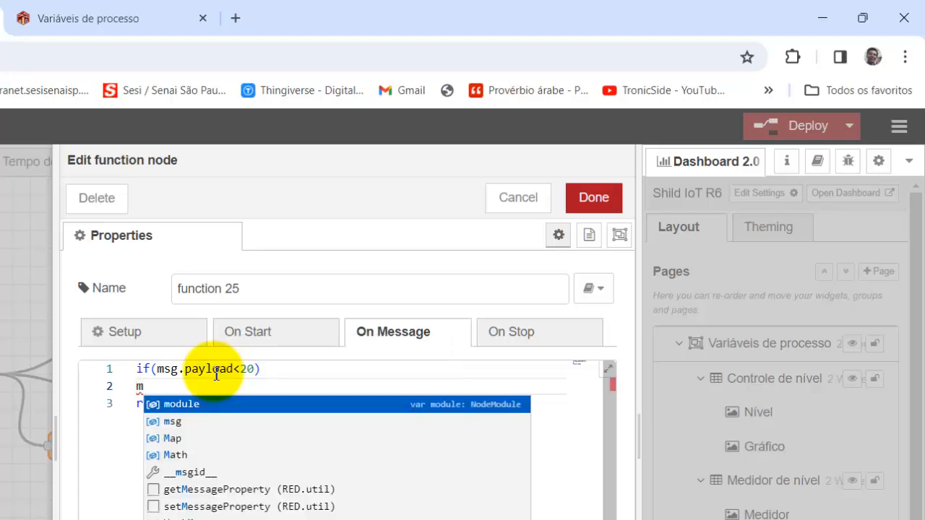
{"action": "type", "text": "sg."}
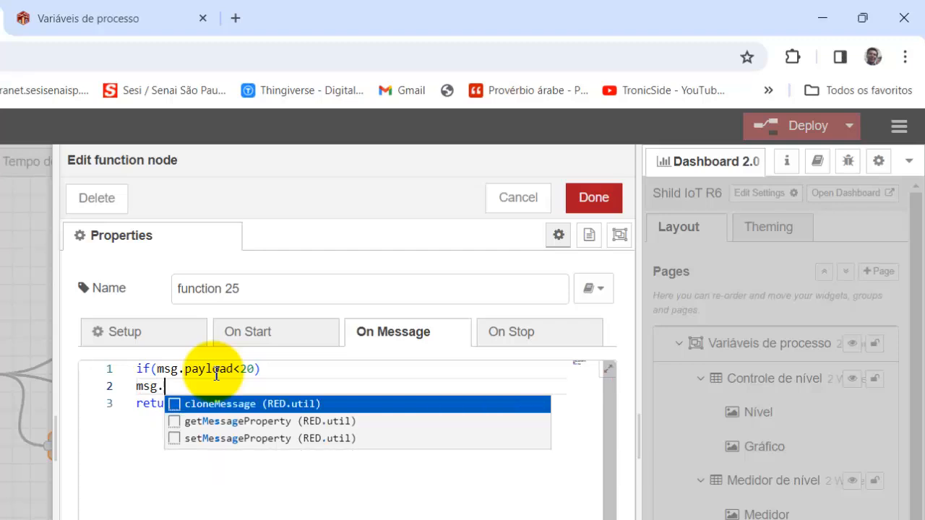
{"action": "type", "text": "paylo"}
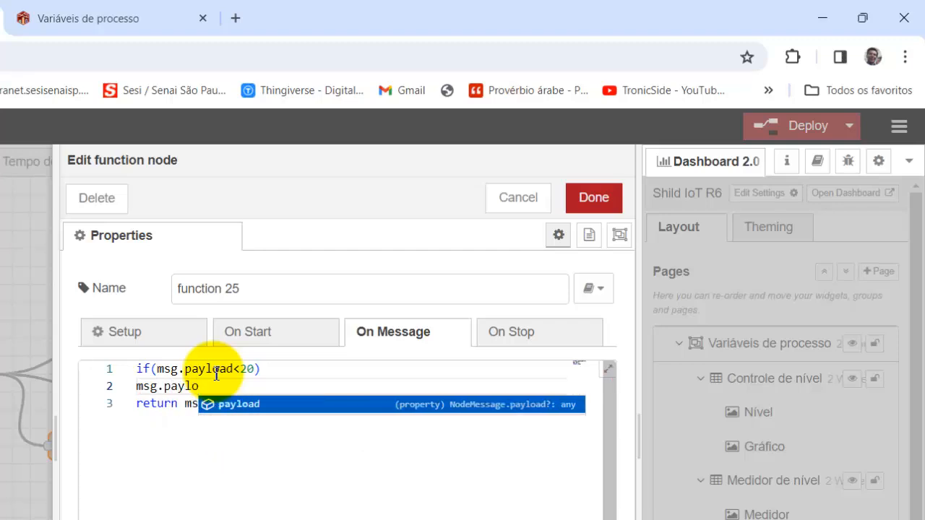
{"action": "type", "text": "af"}
{"action": "type", "text": "d = \"Nível Baixo"}
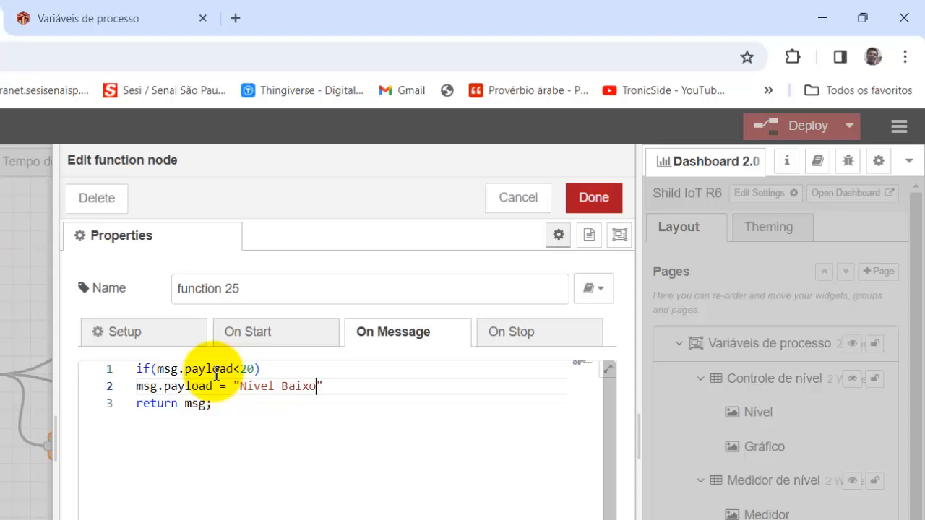
{"action": "left_click", "coordinate": [250, 404]}
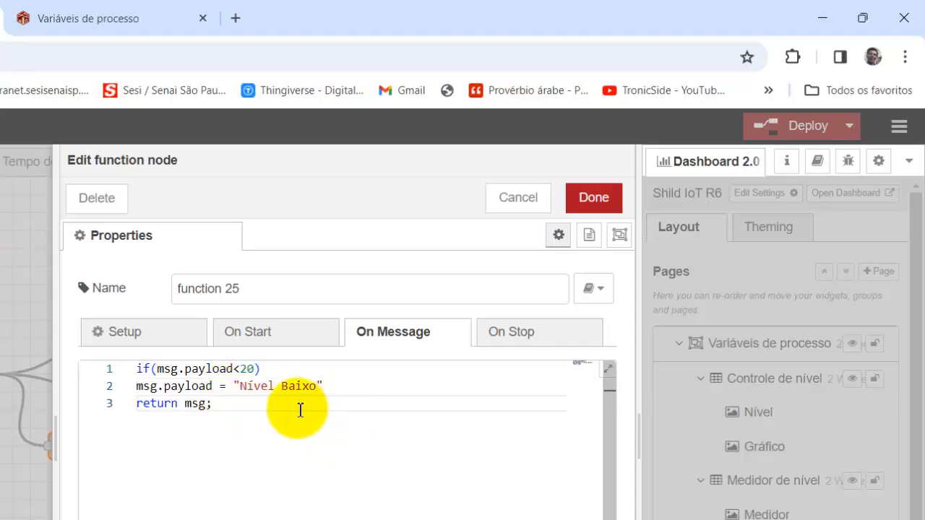
{"action": "left_click", "coordinate": [351, 384]}
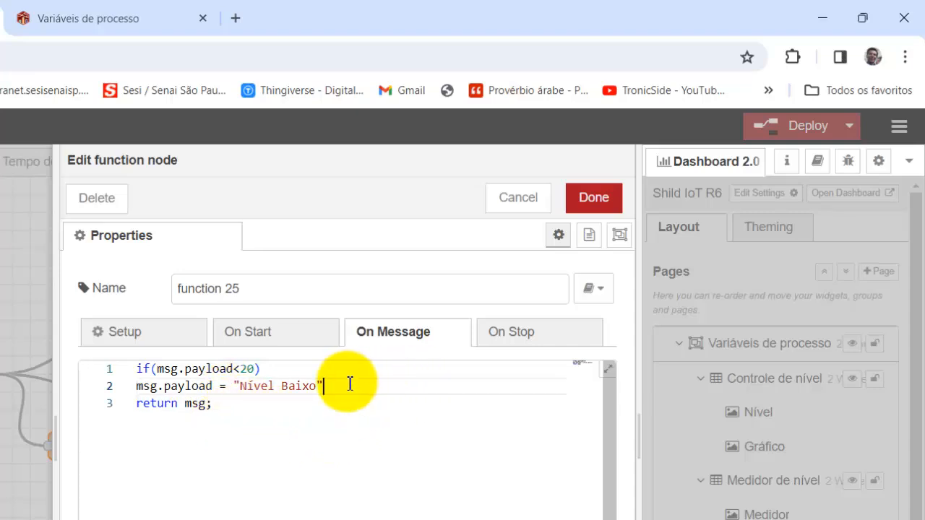
{"action": "key", "text": "Return"}
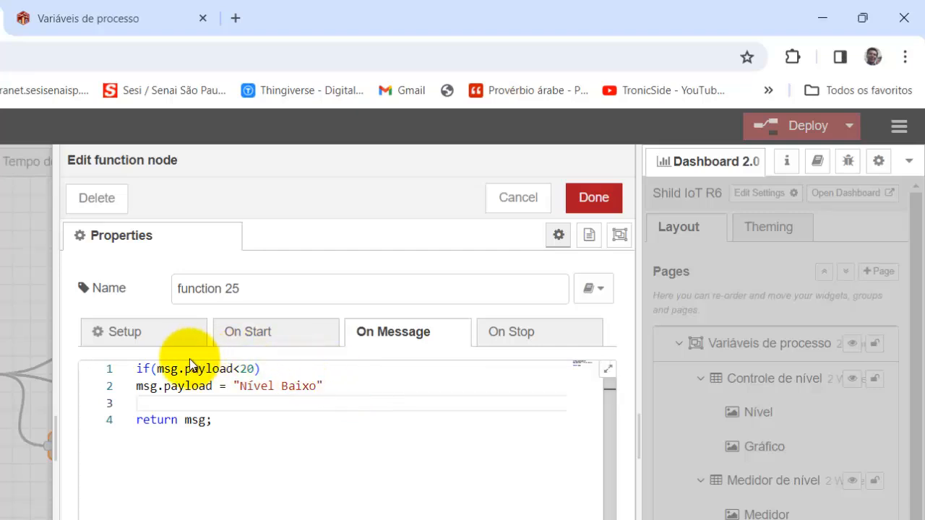
Step: Duplicate the two-line low-level condition directly below itself and end both assignments with a semicolon
{"action": "left_click", "coordinate": [139, 370]}
{"action": "left_click_drag", "start_coordinate": [156, 370], "coordinate": [337, 394]}
{"action": "key", "text": "ctrl+c"}
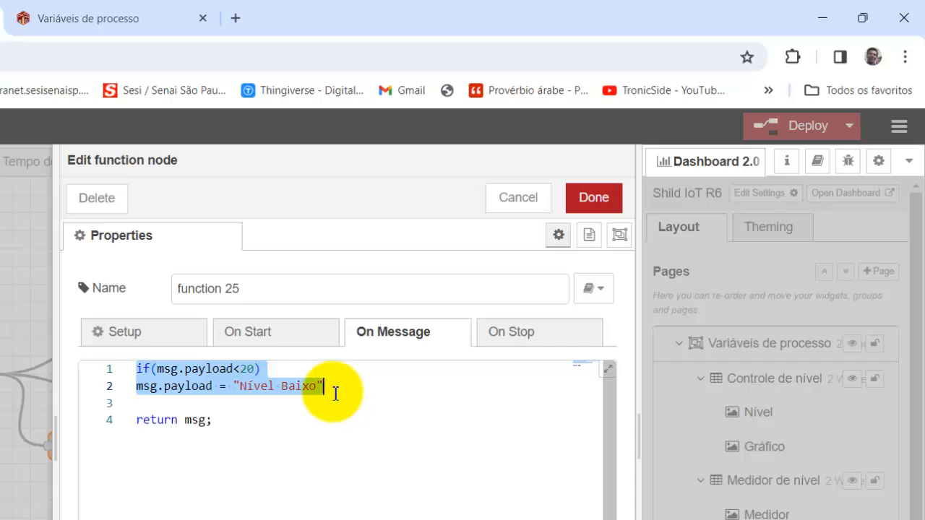
{"action": "left_click", "coordinate": [335, 393]}
{"action": "key", "text": "Return"}
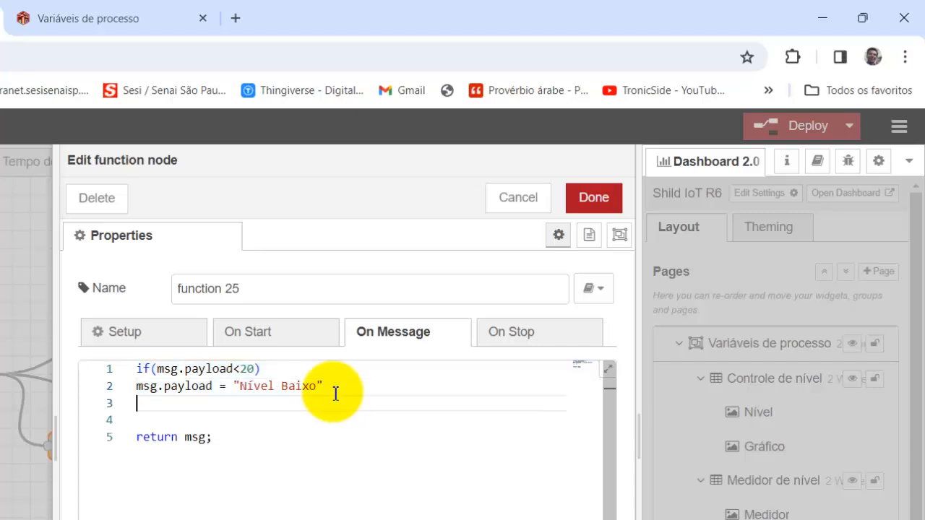
{"action": "key", "text": "ctrl+v"}
{"action": "left_click", "coordinate": [330, 385]}
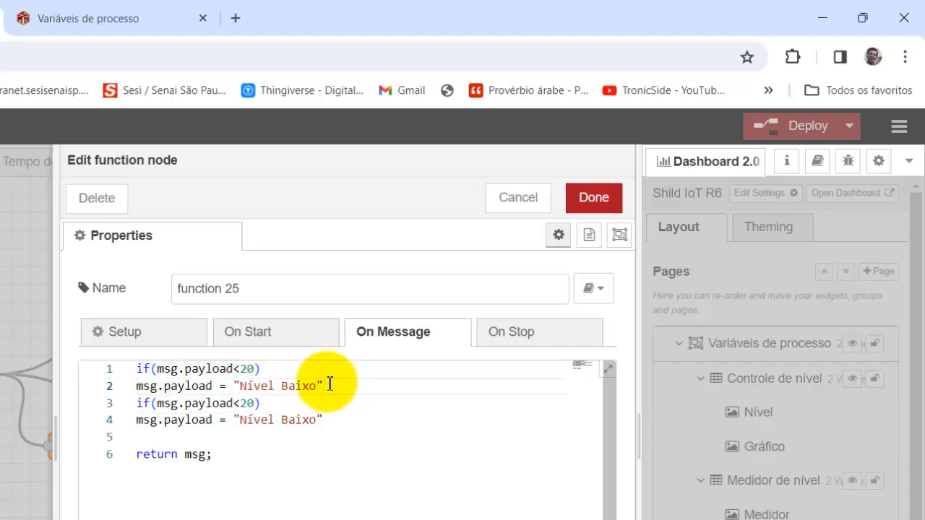
{"action": "left_click", "coordinate": [324, 420]}
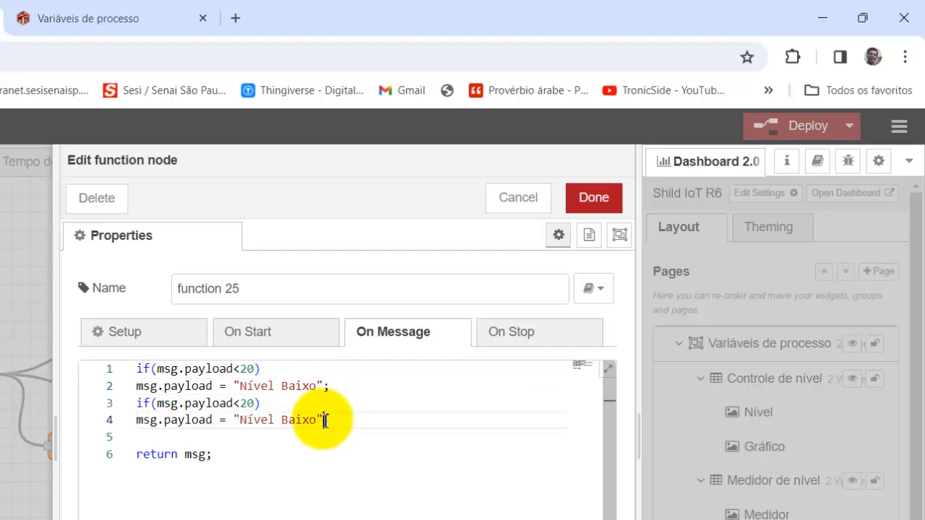
{"action": "type", "text": ";"}
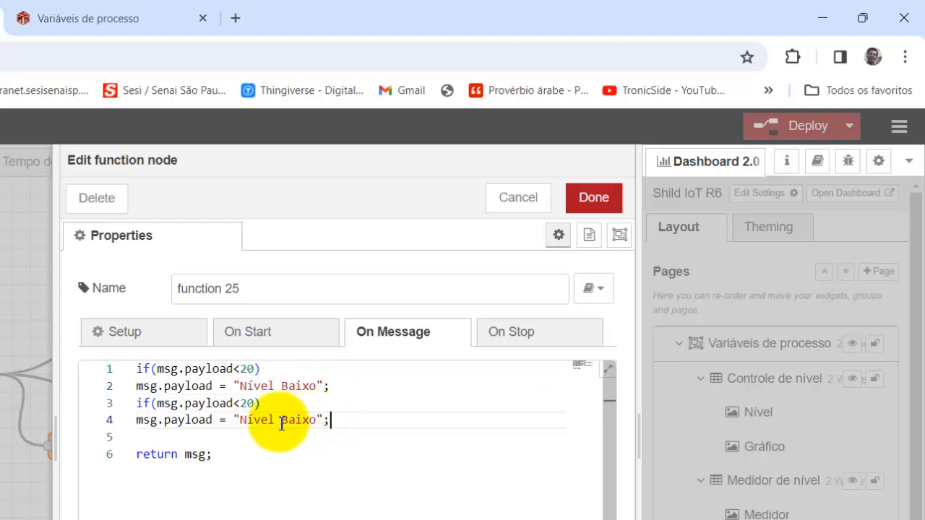
Step: Change the duplicated condition to msg.payload>90 and its assigned text to "Nível Alto"
{"action": "left_click", "coordinate": [236, 402]}
{"action": "left_click", "coordinate": [242, 402]}
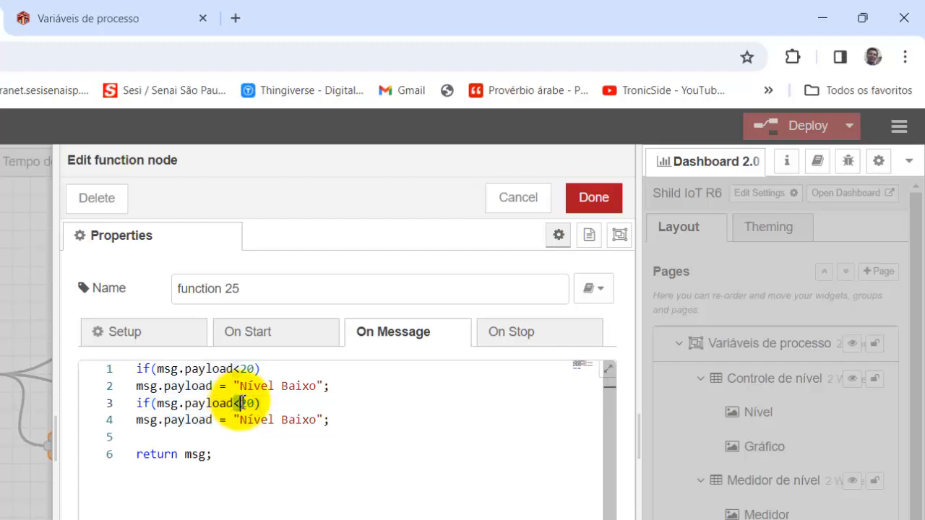
{"action": "key", "text": "BackSpace"}
{"action": "type", "text": ">"}
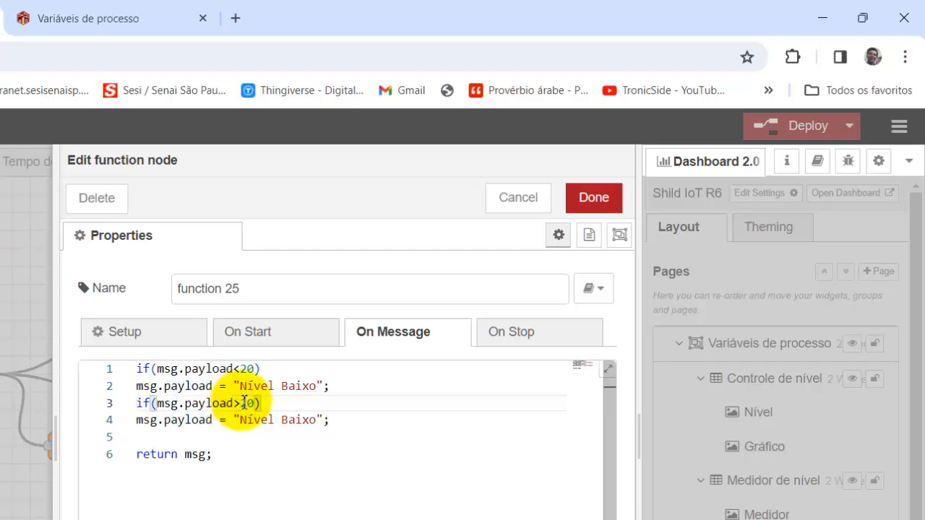
{"action": "double_click", "coordinate": [248, 403]}
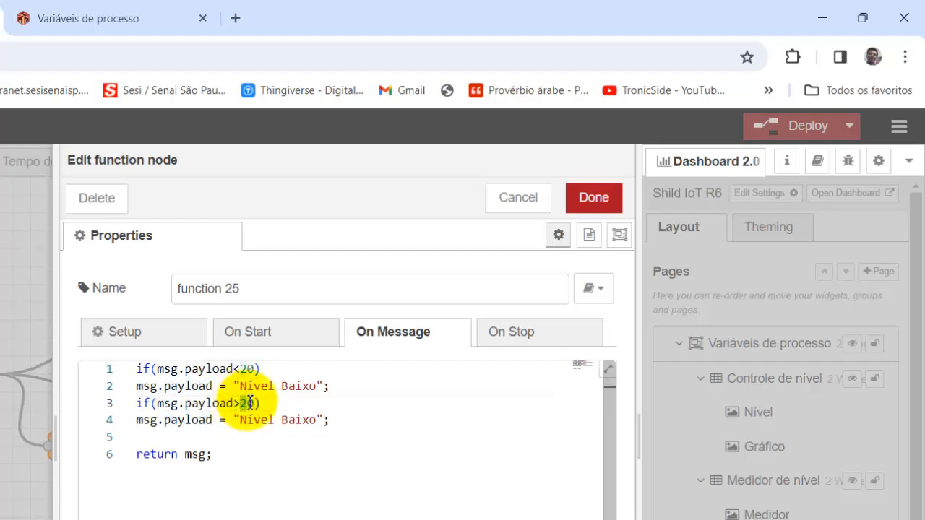
{"action": "type", "text": "90"}
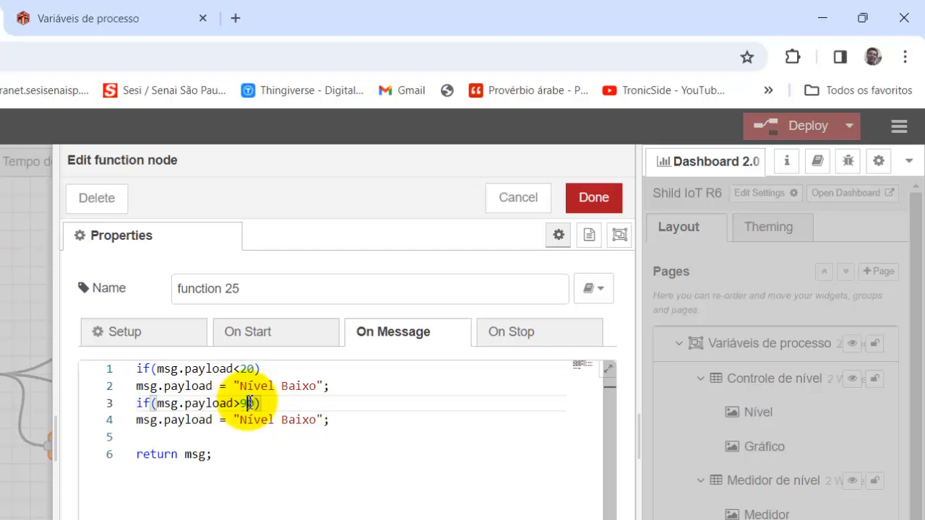
{"action": "double_click", "coordinate": [283, 423]}
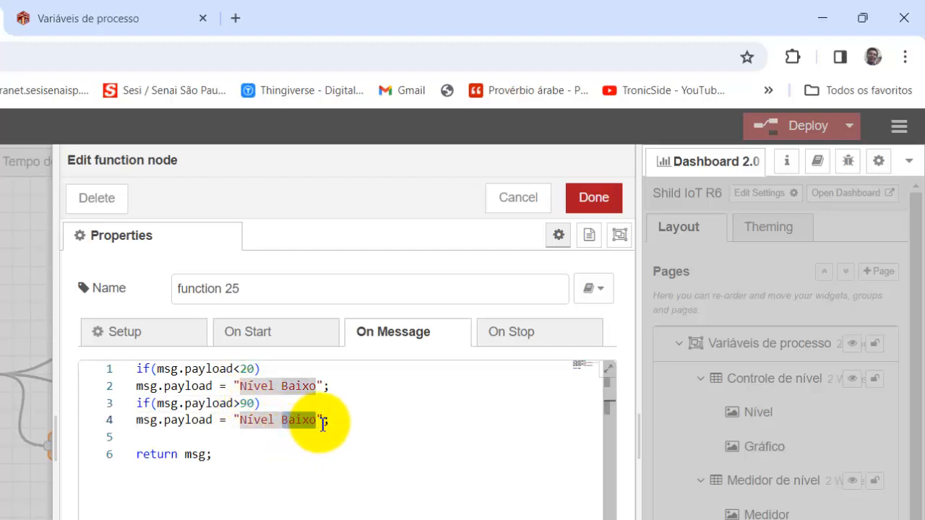
{"action": "type", "text": "Alt"}
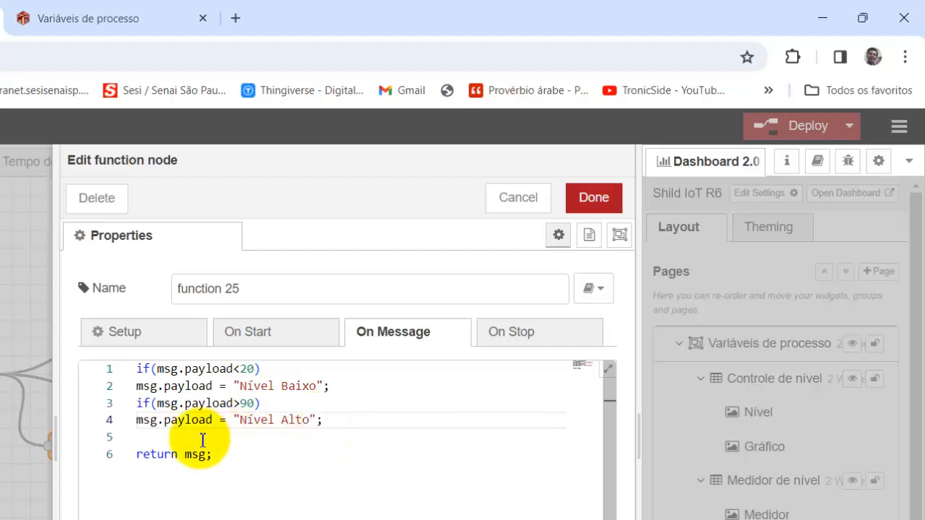
Step: Remove the blank line before return msg, save the function node, and deploy the flow despite the improperly configured nodes
{"action": "left_click", "coordinate": [155, 441]}
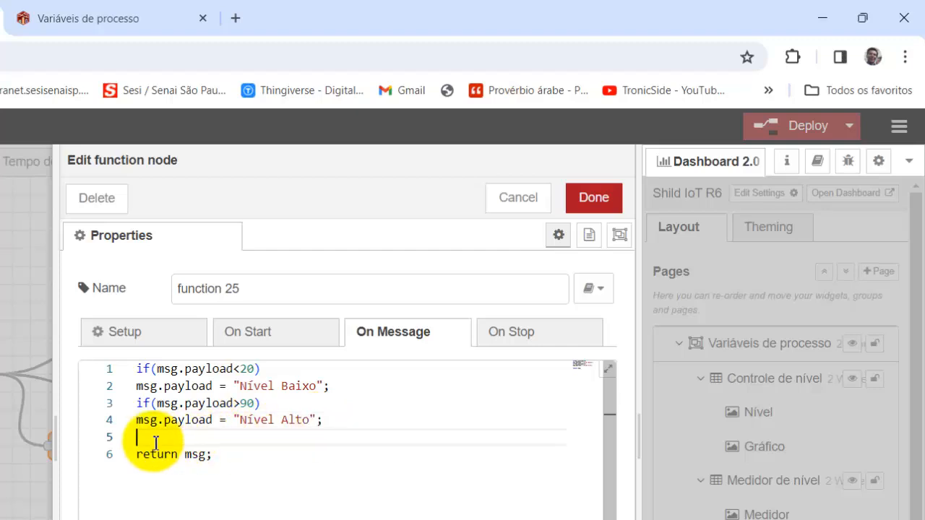
{"action": "key", "text": "Delete"}
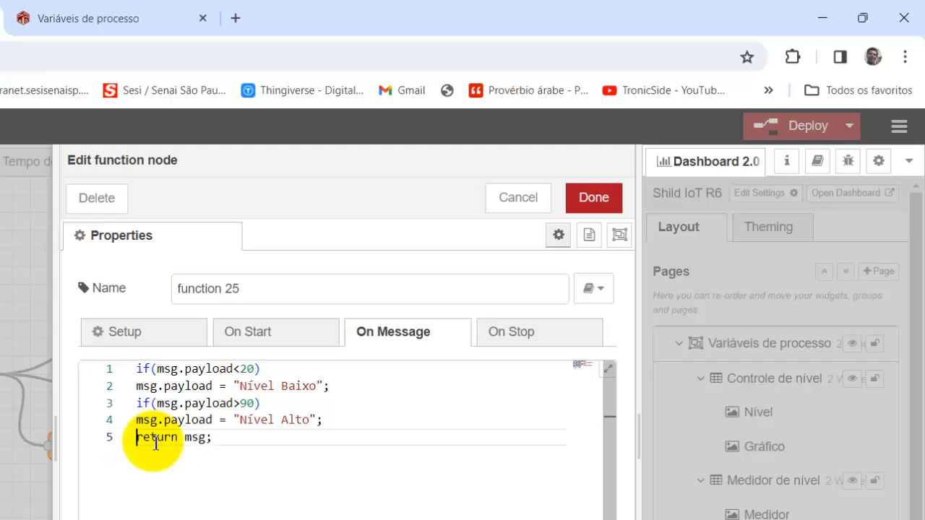
{"action": "left_click", "coordinate": [594, 197]}
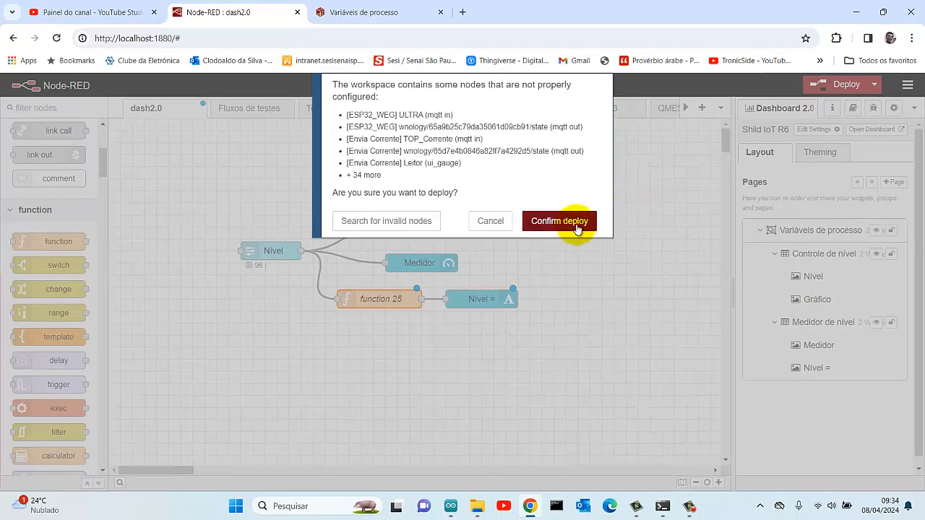
{"action": "left_click", "coordinate": [575, 229]}
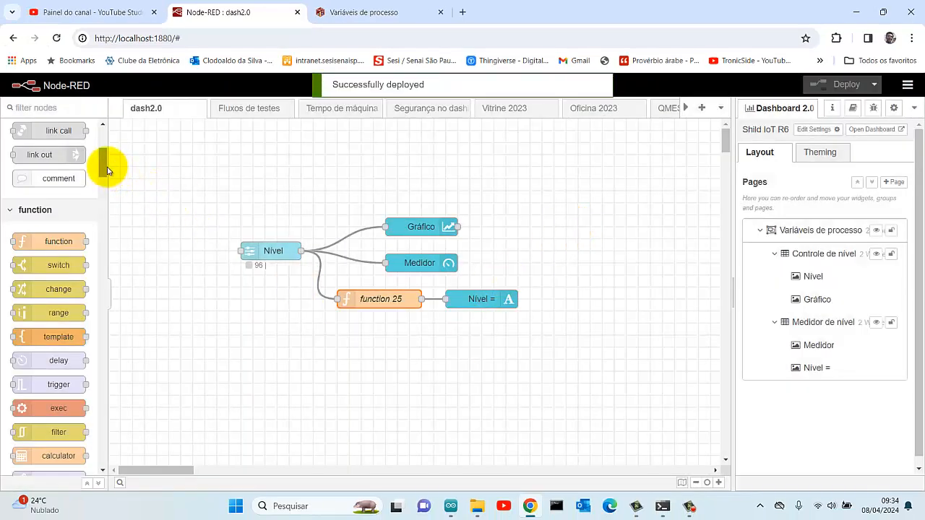
{"action": "left_click_drag", "start_coordinate": [104, 177], "coordinate": [106, 327]}
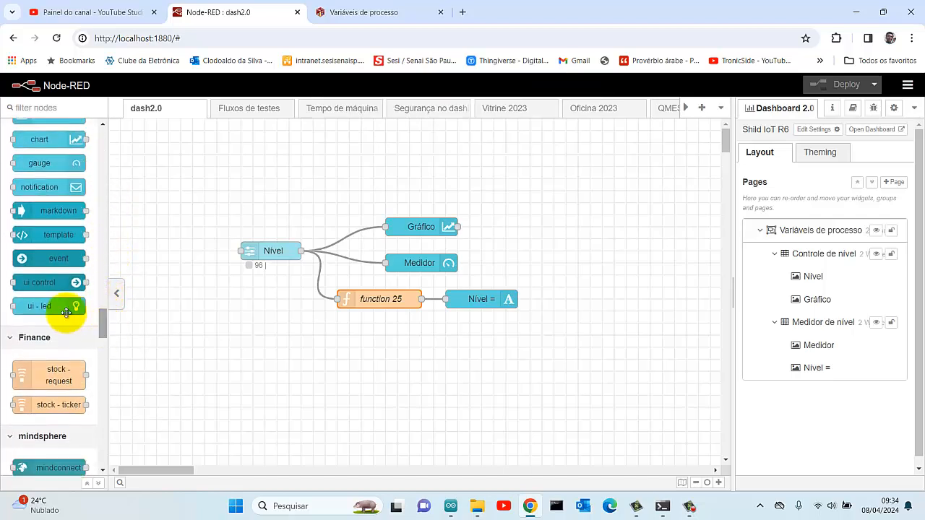
{"action": "mouse_move", "coordinate": [54, 311]}
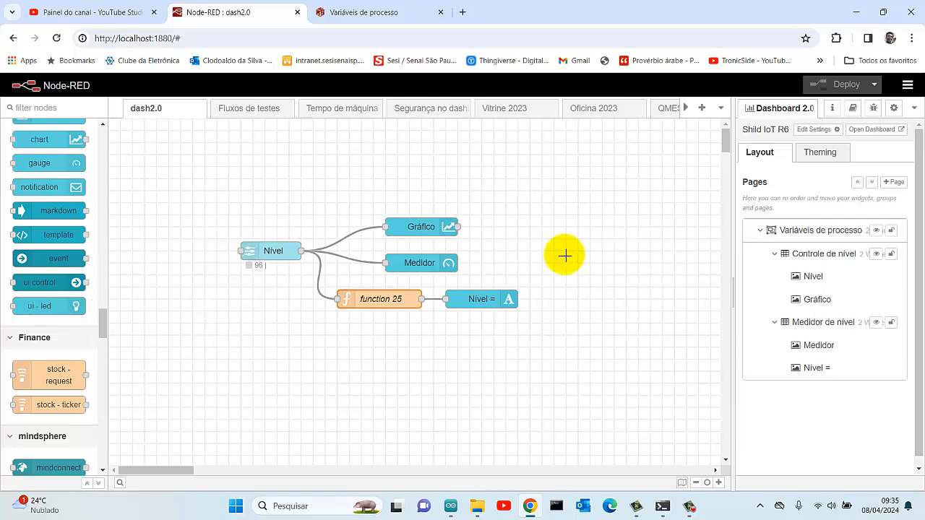
{"action": "left_click", "coordinate": [908, 86]}
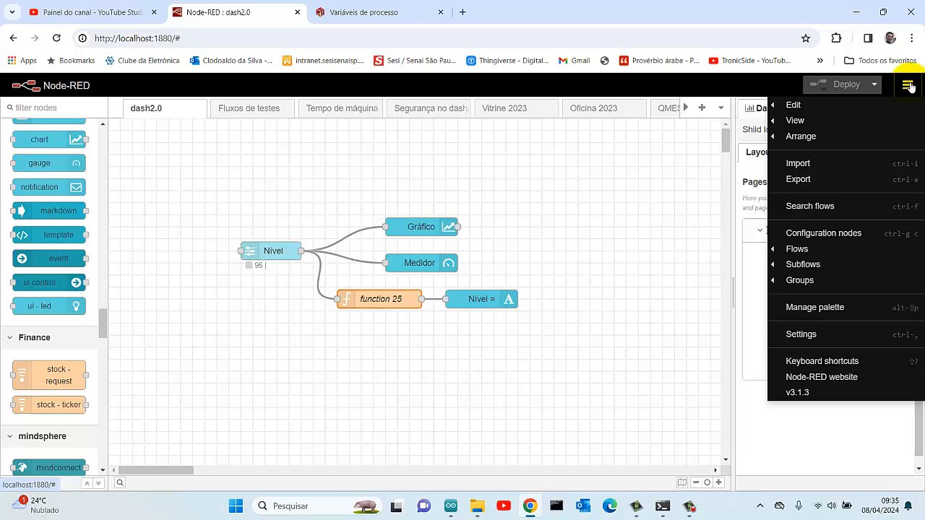
{"action": "left_click", "coordinate": [807, 310]}
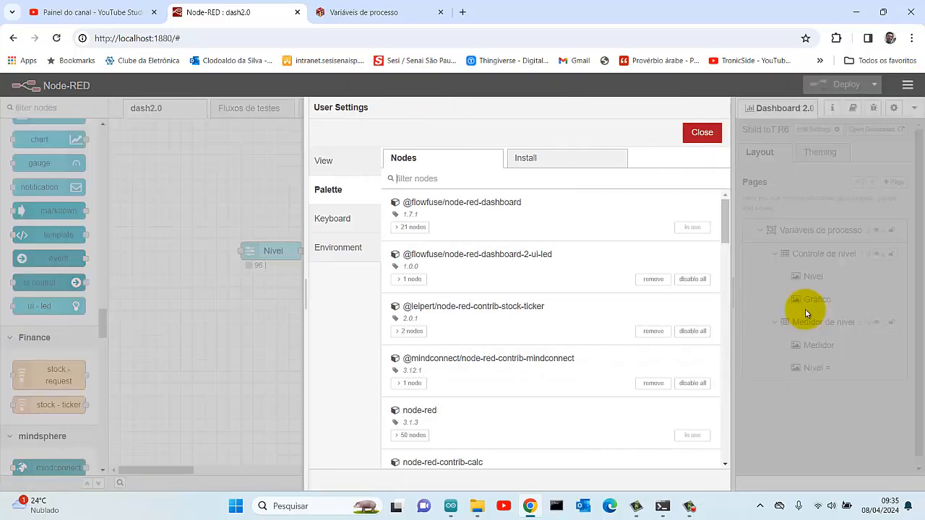
{"action": "left_click", "coordinate": [603, 165]}
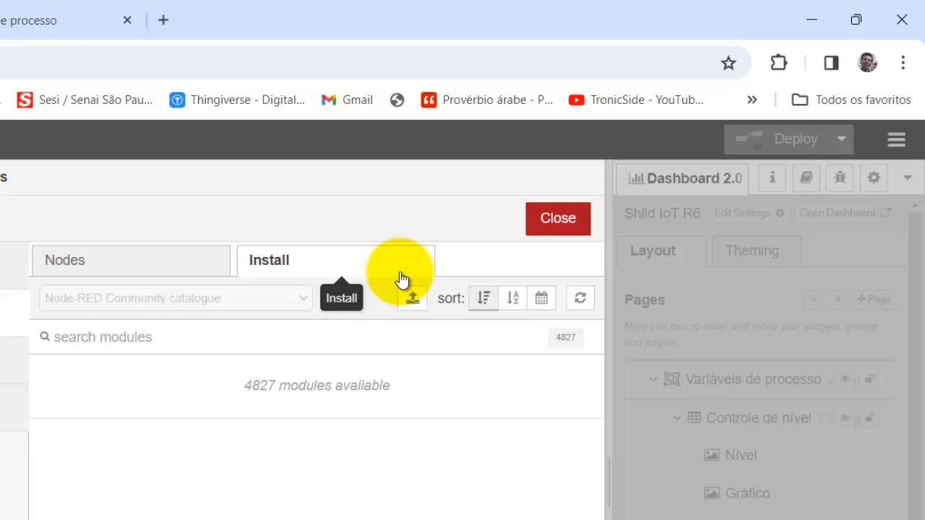
{"action": "type", "text": "flo"}
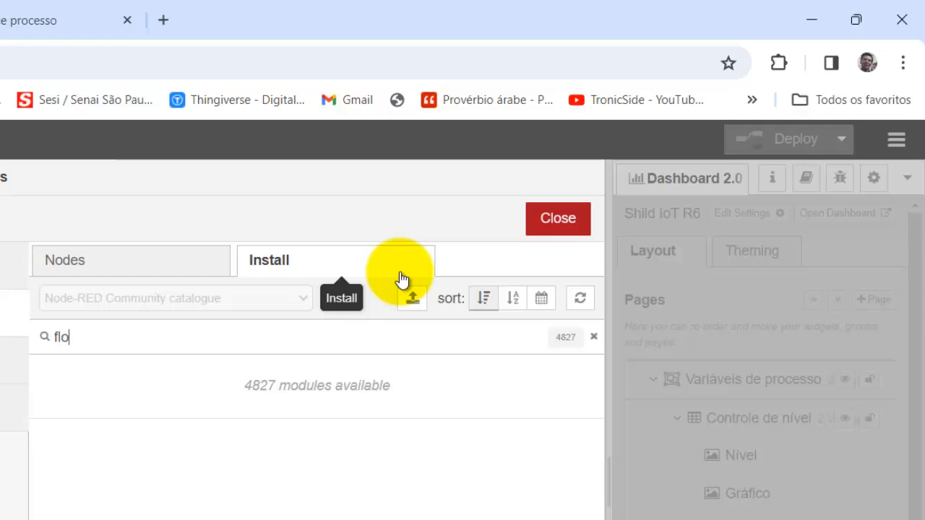
{"action": "type", "text": "wfuse"}
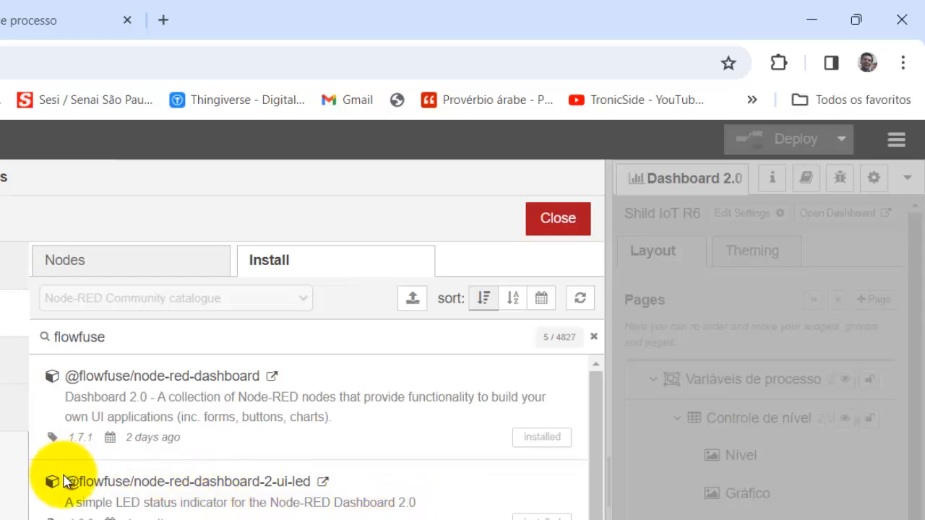
{"action": "left_click_drag", "start_coordinate": [72, 481], "coordinate": [336, 481]}
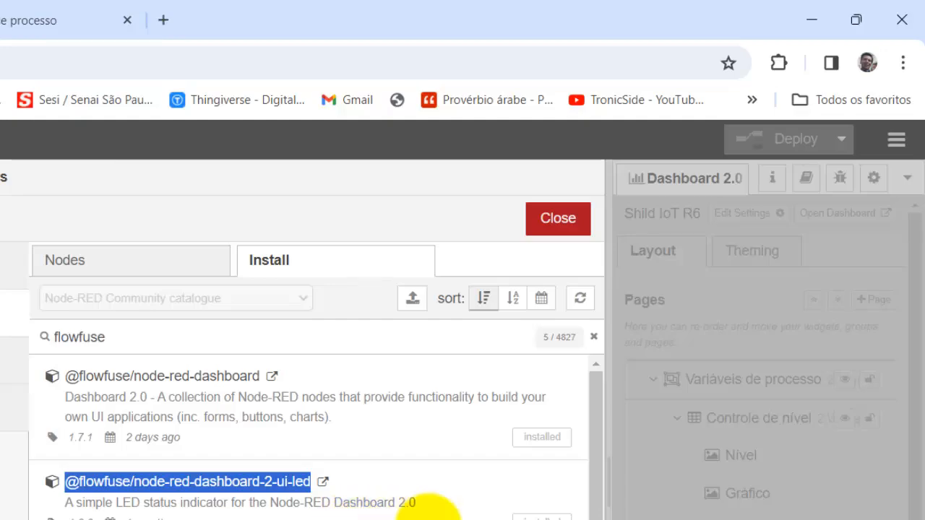
{"action": "left_click", "coordinate": [570, 221]}
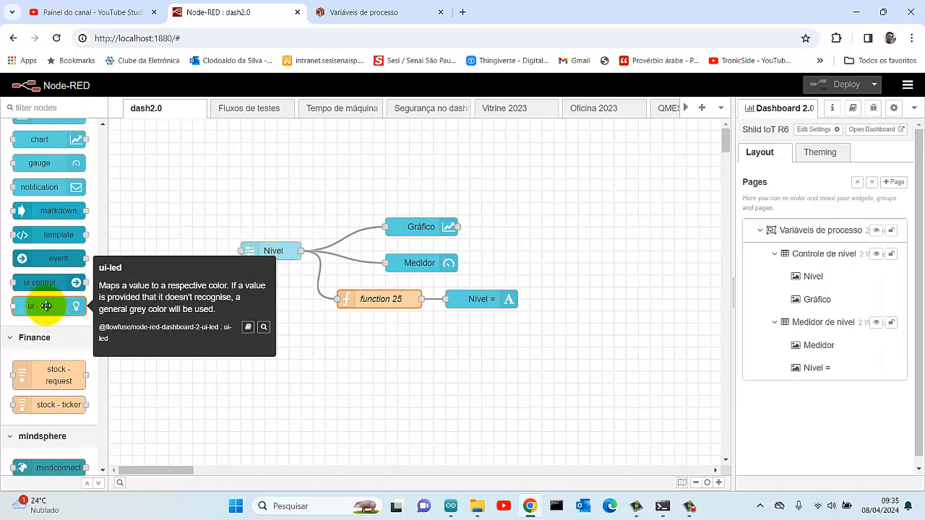
Step: Add a ui-led node below the Nível = text node, move function 25 down, and wire its output only to the ui-led
{"action": "left_click_drag", "start_coordinate": [46, 306], "coordinate": [489, 346]}
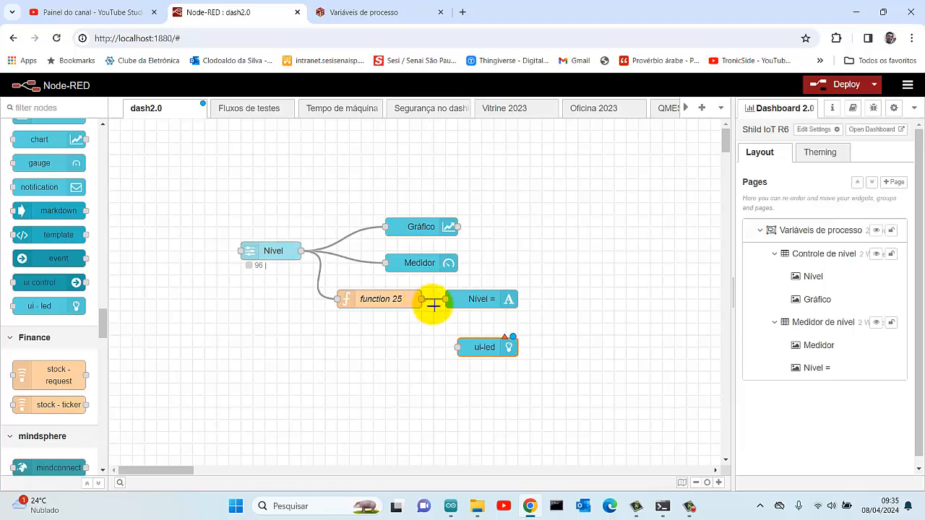
{"action": "left_click_drag", "start_coordinate": [433, 304], "coordinate": [474, 342]}
{"action": "left_click", "coordinate": [385, 302]}
{"action": "left_click_drag", "start_coordinate": [383, 313], "coordinate": [383, 348]}
{"action": "left_click", "coordinate": [469, 297]}
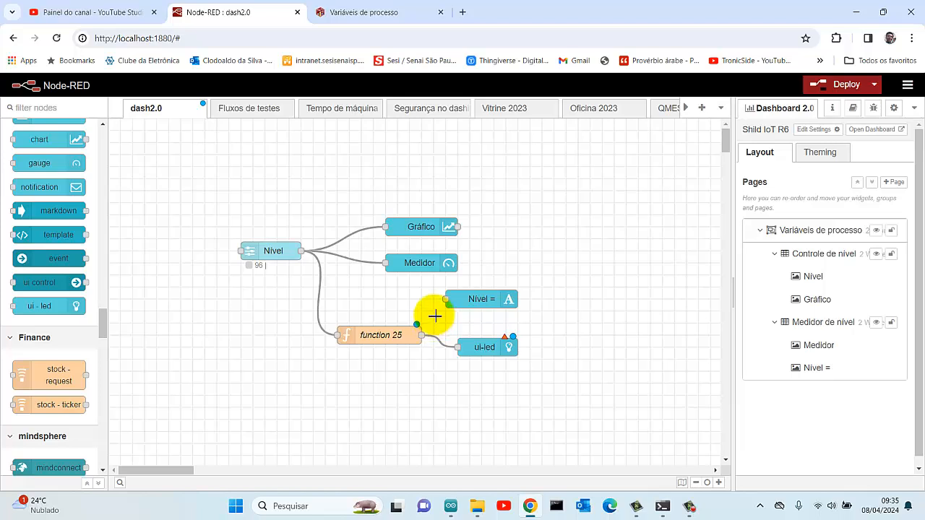
Step: Wire the Nível slider directly to the Nível = text node and line up the output nodes and ui-led neatly
{"action": "left_click_drag", "start_coordinate": [443, 301], "coordinate": [302, 251]}
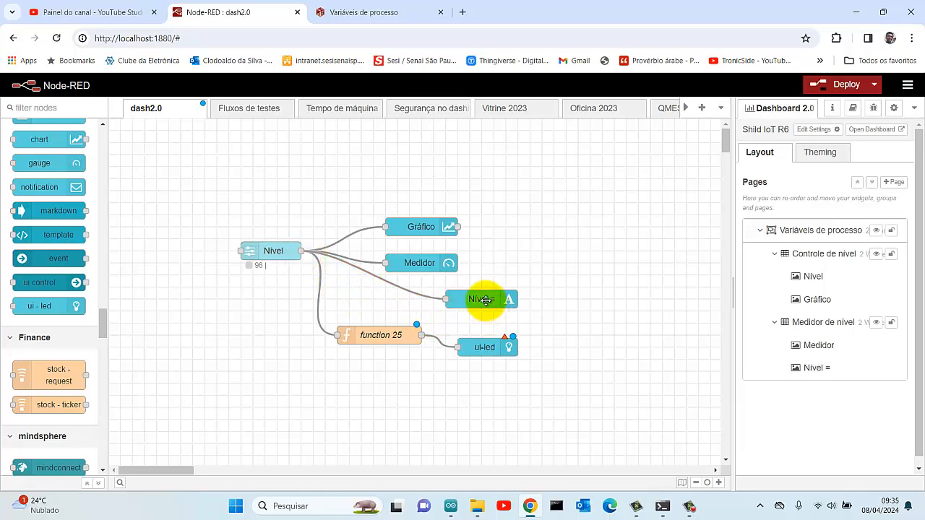
{"action": "left_click_drag", "start_coordinate": [486, 300], "coordinate": [419, 251]}
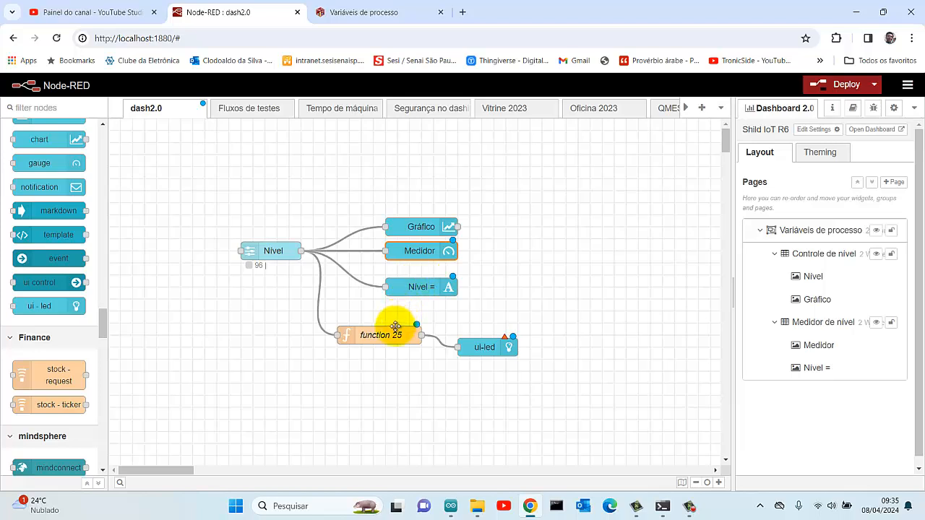
{"action": "mouse_move", "coordinate": [479, 348]}
{"action": "left_mouse_down"}
{"action": "mouse_move", "coordinate": [478, 330]}
{"action": "mouse_move", "coordinate": [468, 336]}
{"action": "left_mouse_up"}
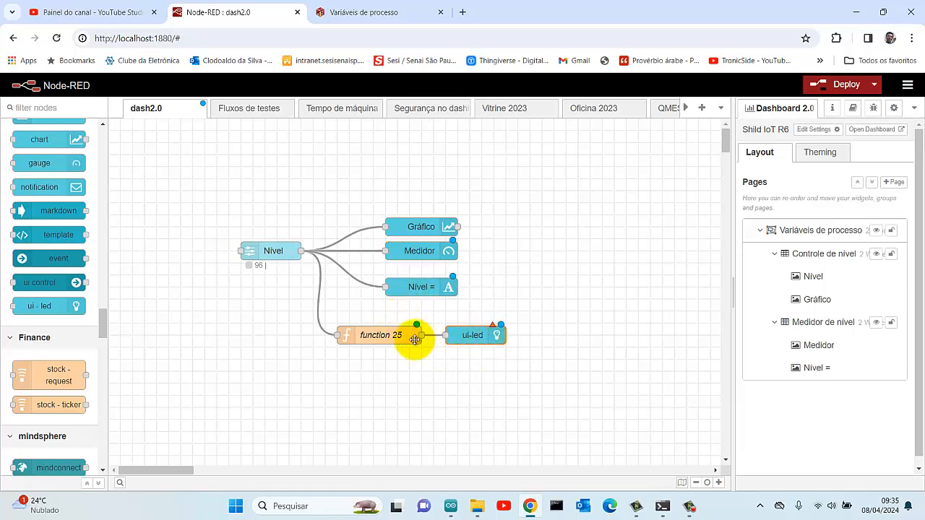
Step: Assign the ui-led node to the group Medidor de nível [Variáveis de processo] and set its label alignment to center
{"action": "double_click", "coordinate": [476, 341]}
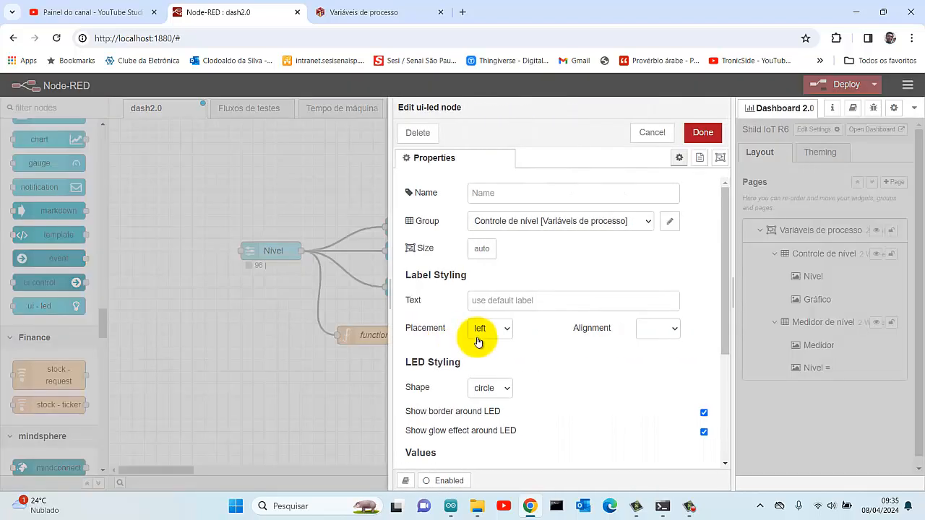
{"action": "left_click", "coordinate": [649, 225]}
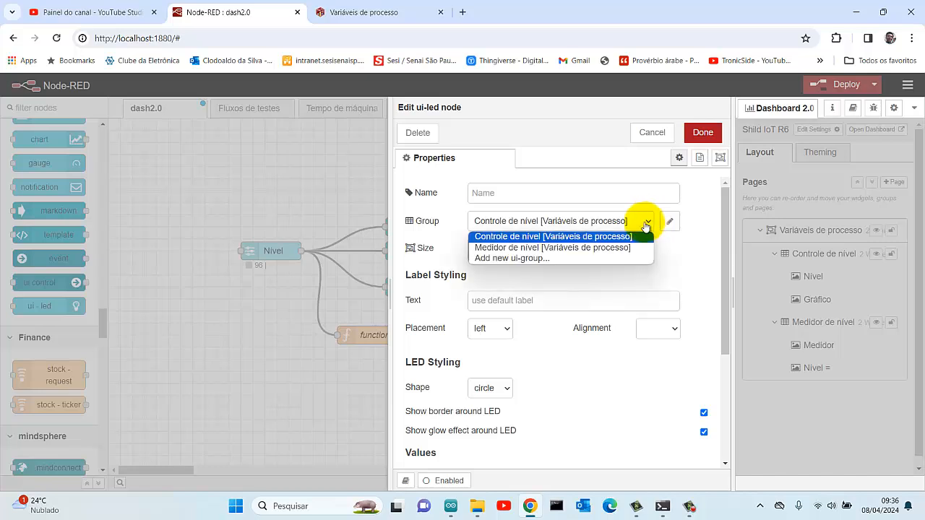
{"action": "left_click", "coordinate": [575, 247]}
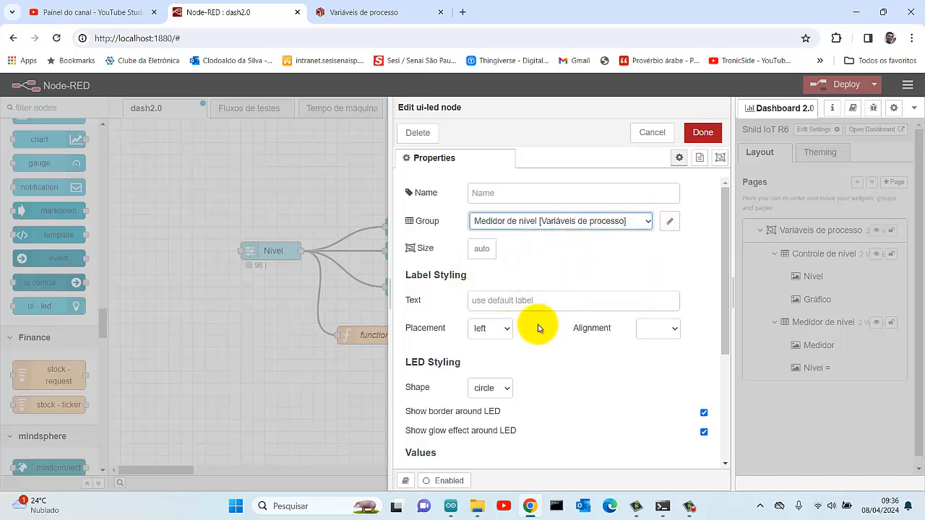
{"action": "left_click", "coordinate": [507, 329]}
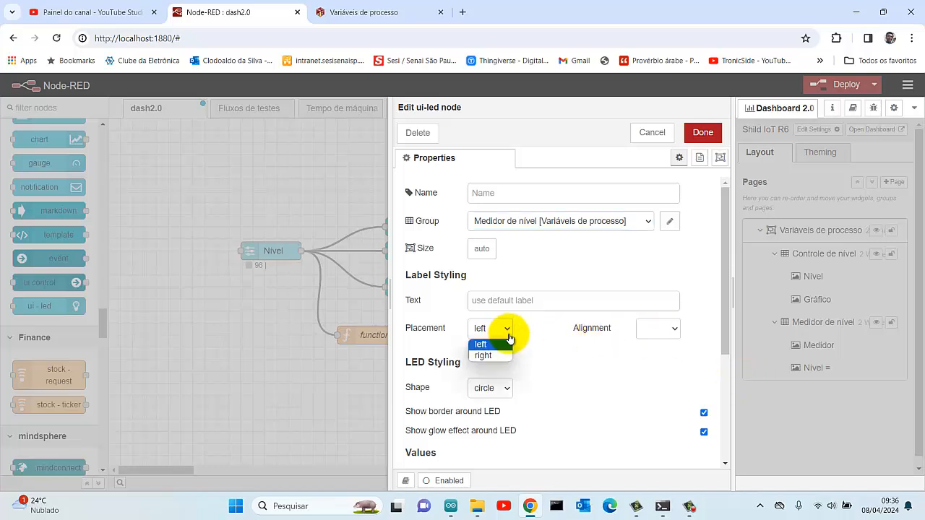
{"action": "left_click", "coordinate": [665, 329]}
{"action": "left_click", "coordinate": [654, 357]}
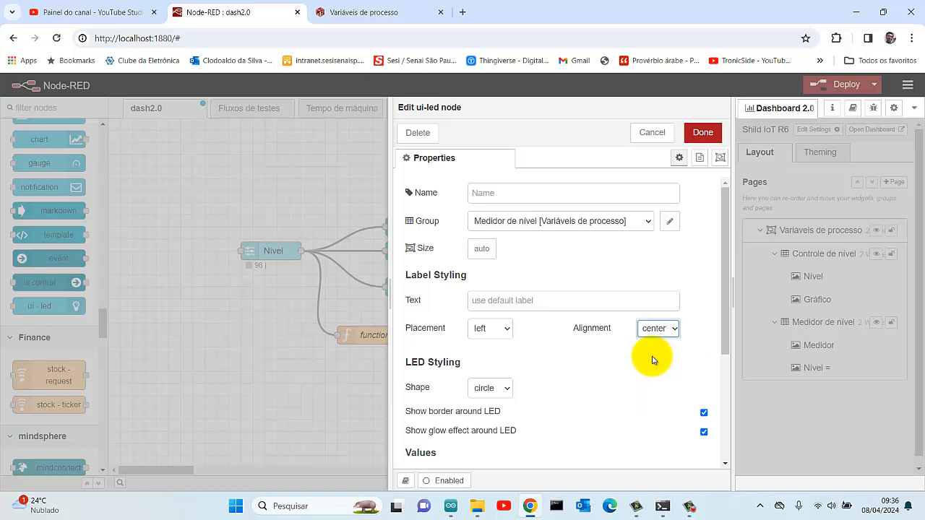
Step: Set the LED shape to square, disable its border and glow effect, and save the ui-led node
{"action": "left_click", "coordinate": [497, 391]}
{"action": "left_click", "coordinate": [492, 410]}
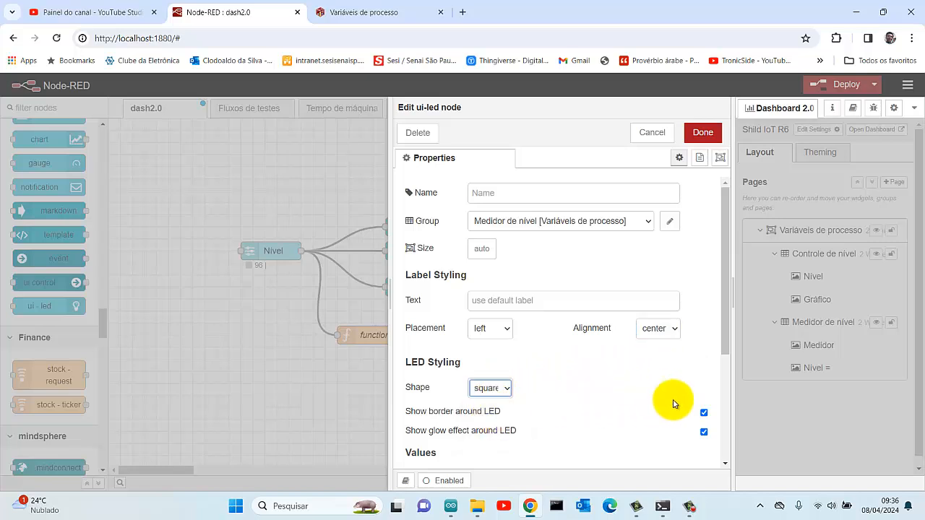
{"action": "left_click", "coordinate": [704, 434]}
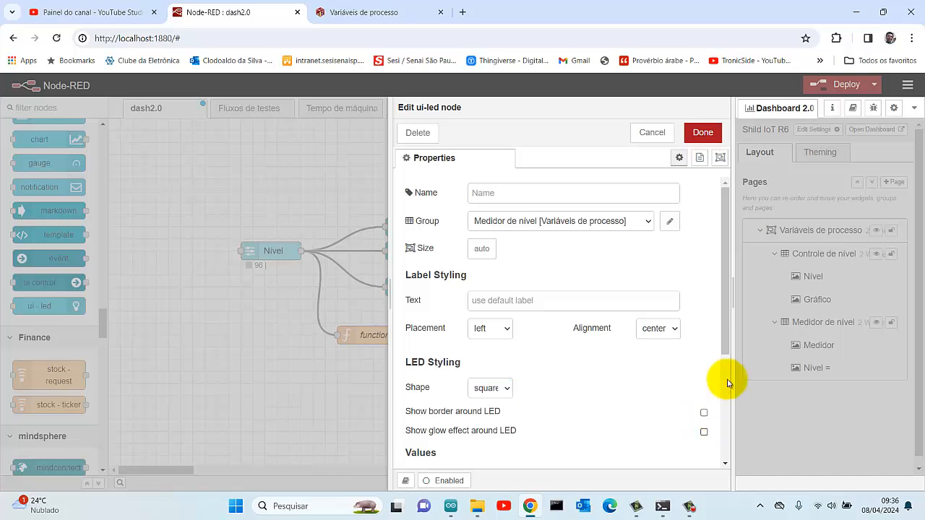
{"action": "left_click_drag", "start_coordinate": [726, 348], "coordinate": [730, 419]}
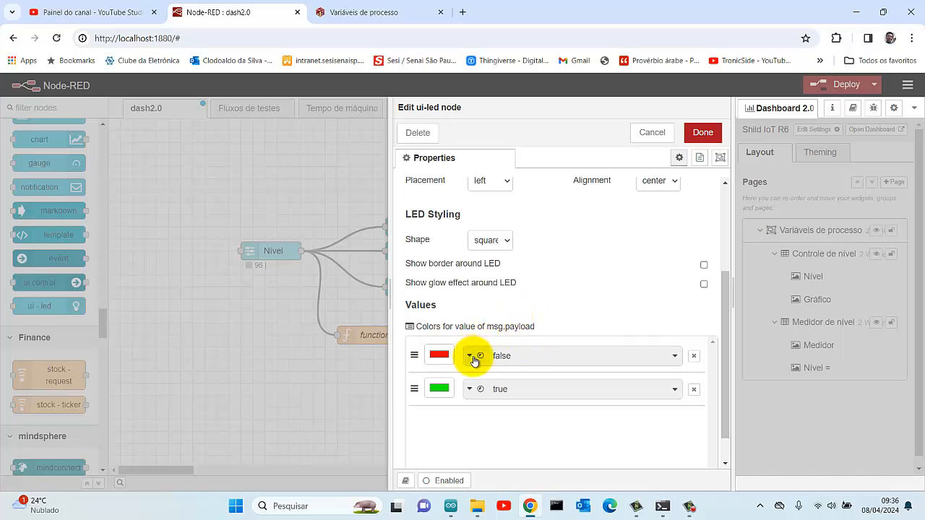
{"action": "left_click", "coordinate": [360, 355]}
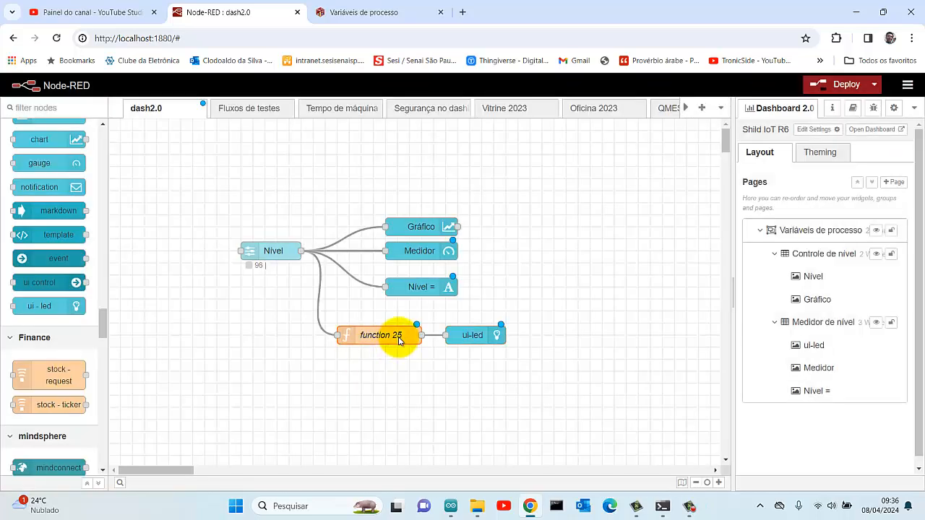
Step: Copy the text Nível Baixo from the low-level assignment in the function 25 node and close its editor
{"action": "double_click", "coordinate": [399, 341]}
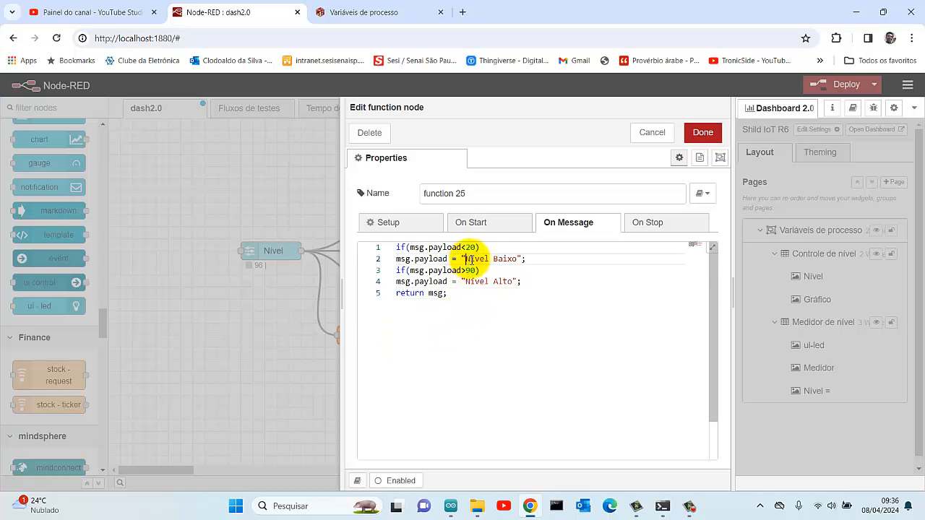
{"action": "left_click_drag", "start_coordinate": [471, 259], "coordinate": [492, 259]}
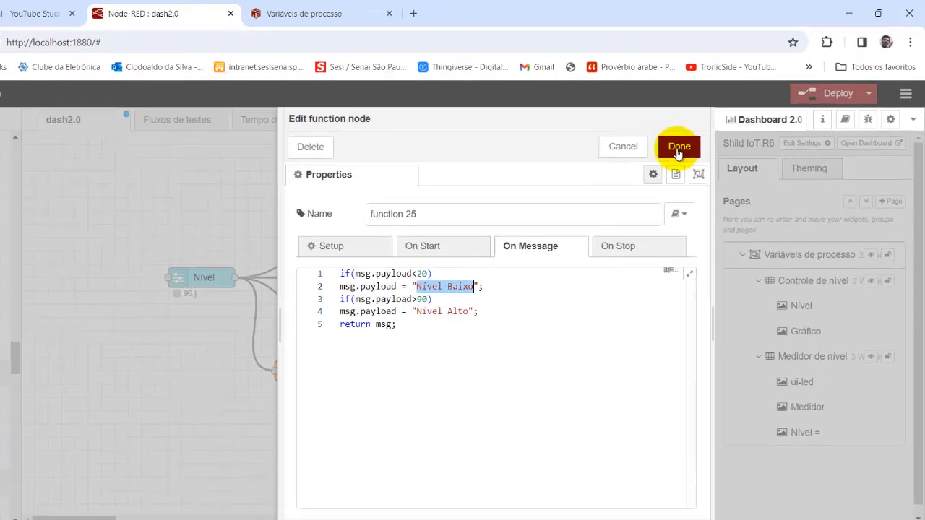
{"action": "left_click", "coordinate": [702, 132]}
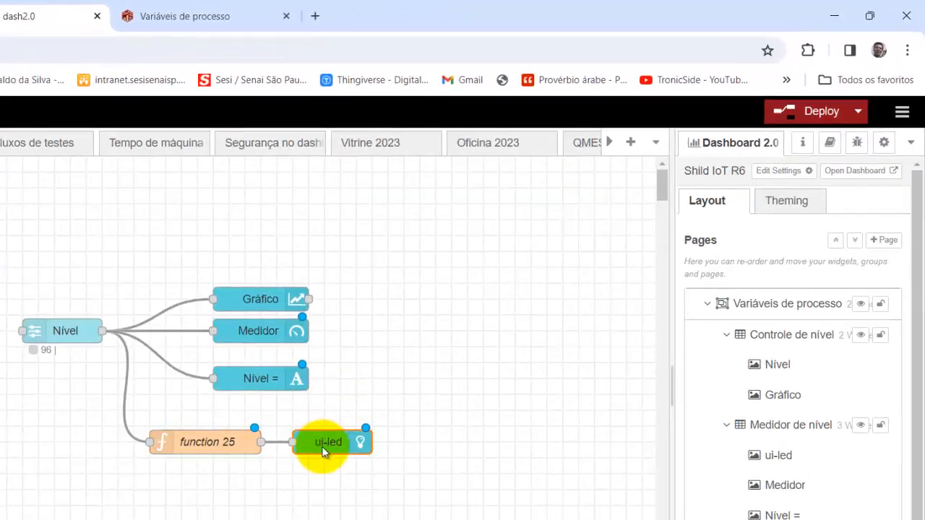
Step: Change the ui-led's red color entry to a string with the value "Nível Baixo" and save the node
{"action": "double_click", "coordinate": [323, 452]}
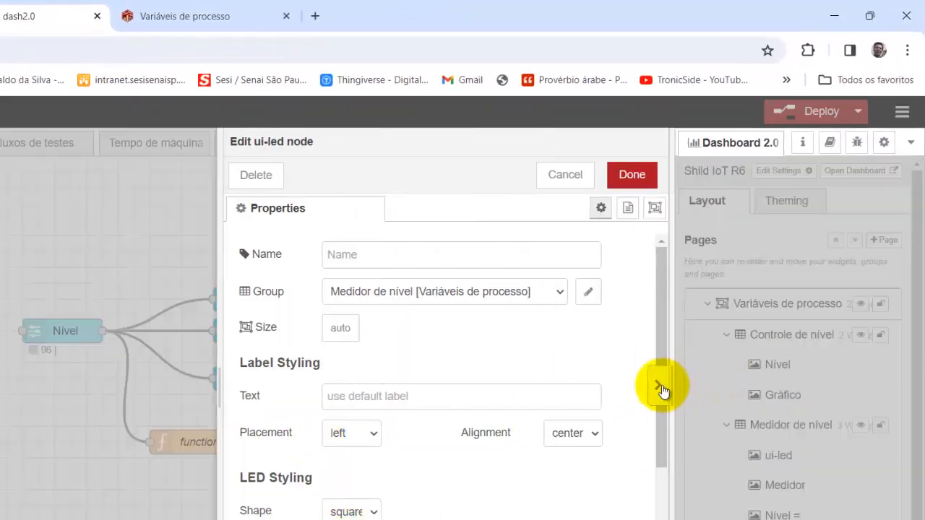
{"action": "scroll", "coordinate": [664, 378], "scroll_direction": "down", "scroll_amount": 2}
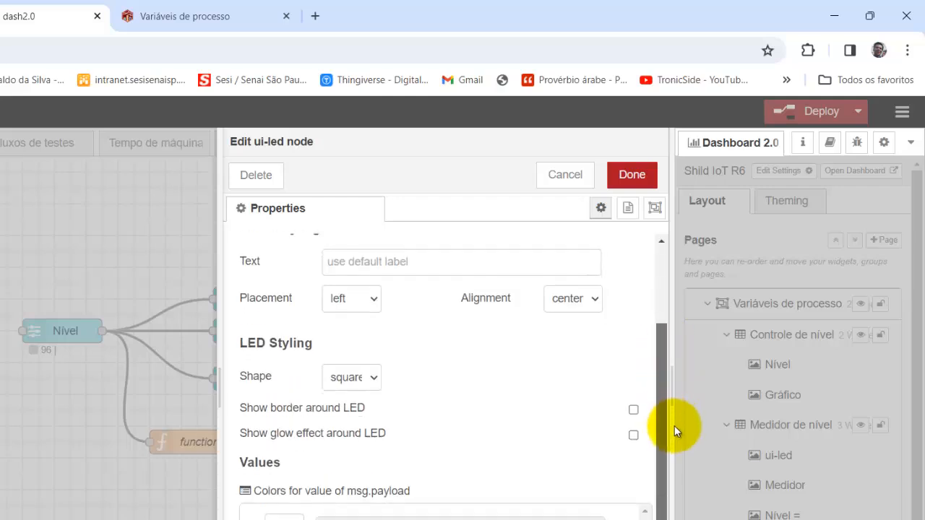
{"action": "scroll", "coordinate": [674, 431], "scroll_direction": "down", "scroll_amount": 1}
{"action": "left_click", "coordinate": [325, 468]}
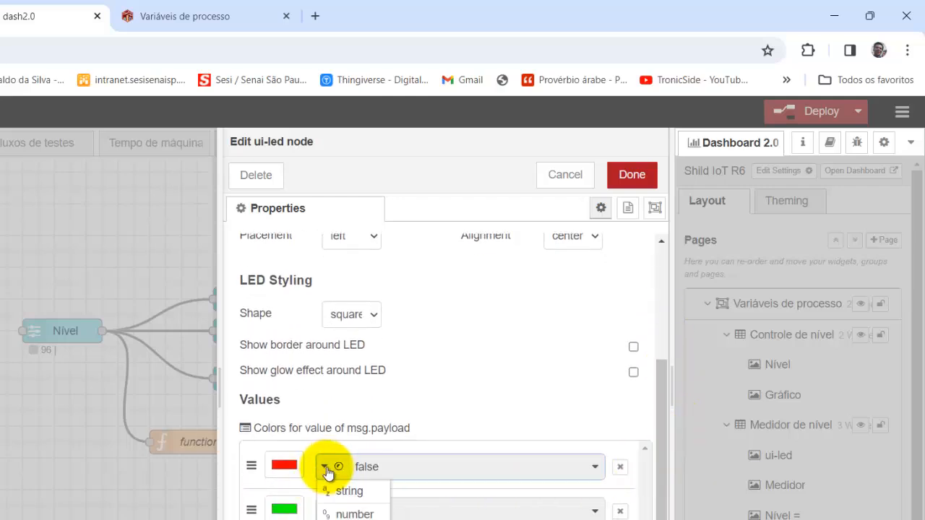
{"action": "left_click", "coordinate": [349, 491]}
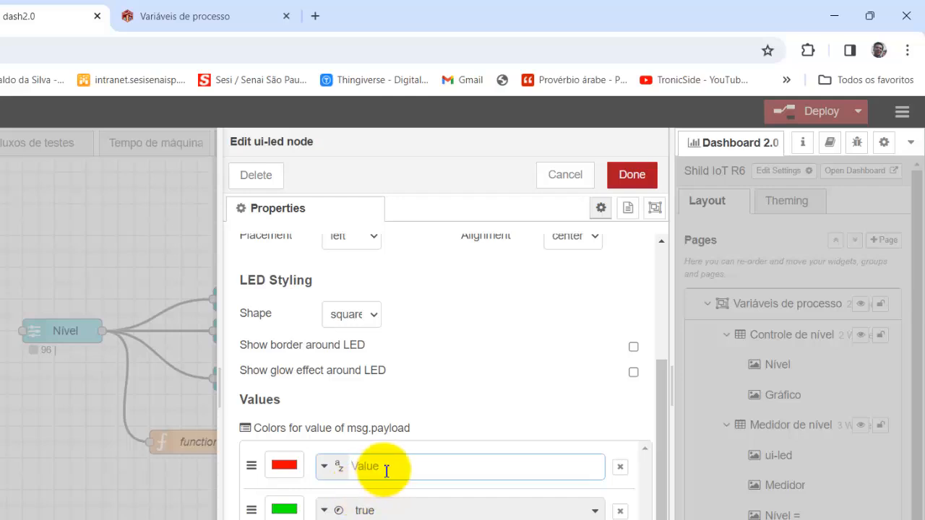
{"action": "type", "text": "Nível Baixo"}
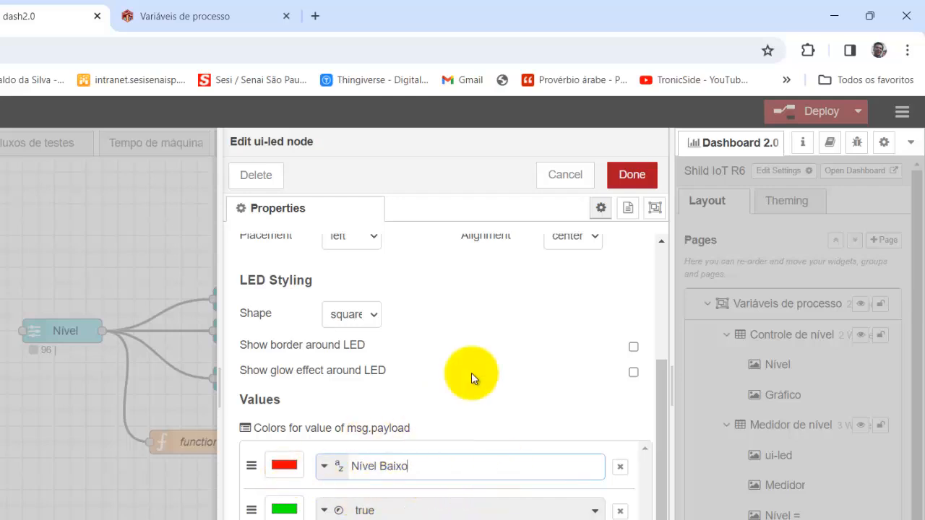
{"action": "left_click", "coordinate": [631, 174]}
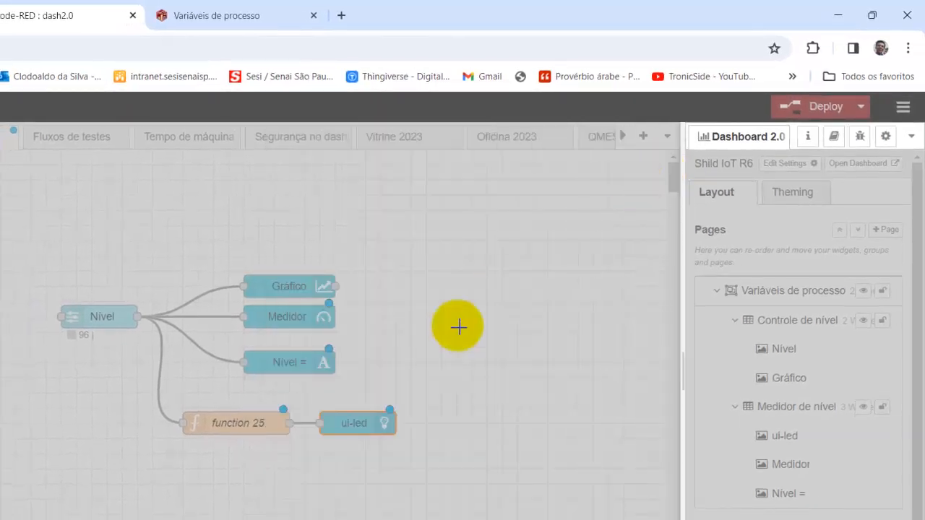
Step: Copy the text Nível Alto from the high-level assignment in the function 25 node and close its editor
{"action": "left_click", "coordinate": [267, 417]}
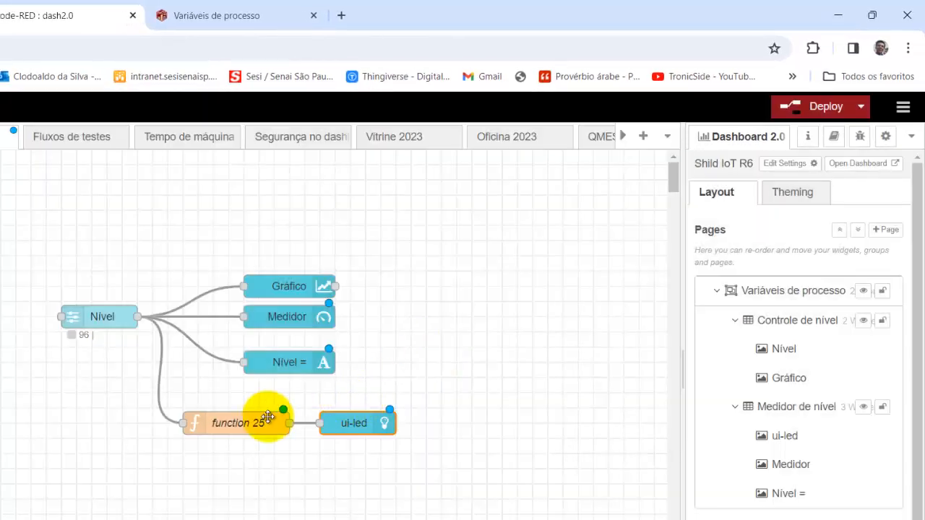
{"action": "double_click", "coordinate": [267, 417]}
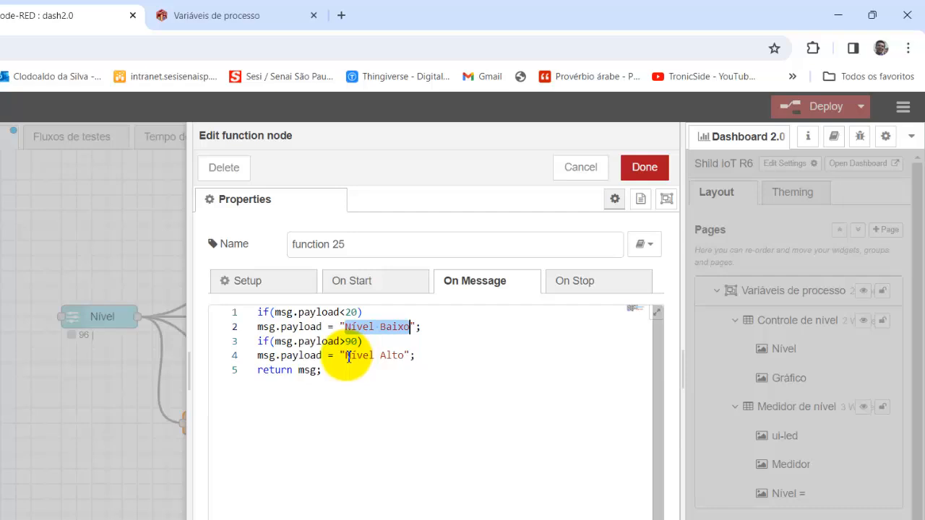
{"action": "left_click_drag", "start_coordinate": [347, 355], "coordinate": [404, 354]}
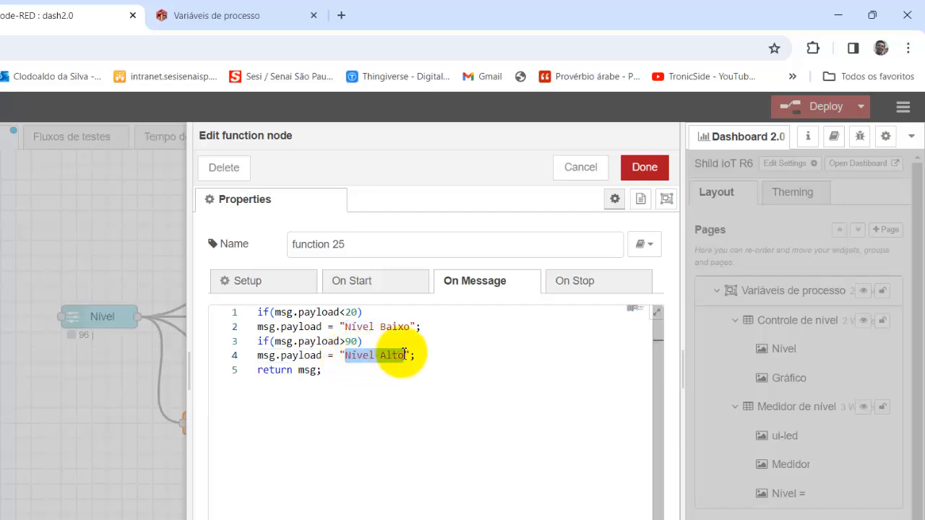
{"action": "left_click", "coordinate": [646, 167]}
Step: Change the ui-led's green color entry to a string with the value "Nível Alto" and save the node
{"action": "double_click", "coordinate": [343, 429]}
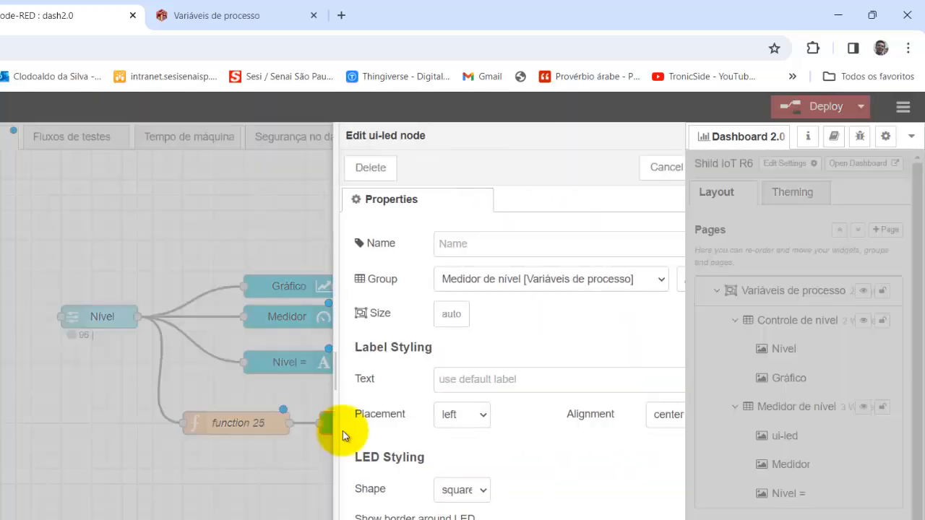
{"action": "scroll", "coordinate": [675, 366], "scroll_direction": "down", "scroll_amount": 4}
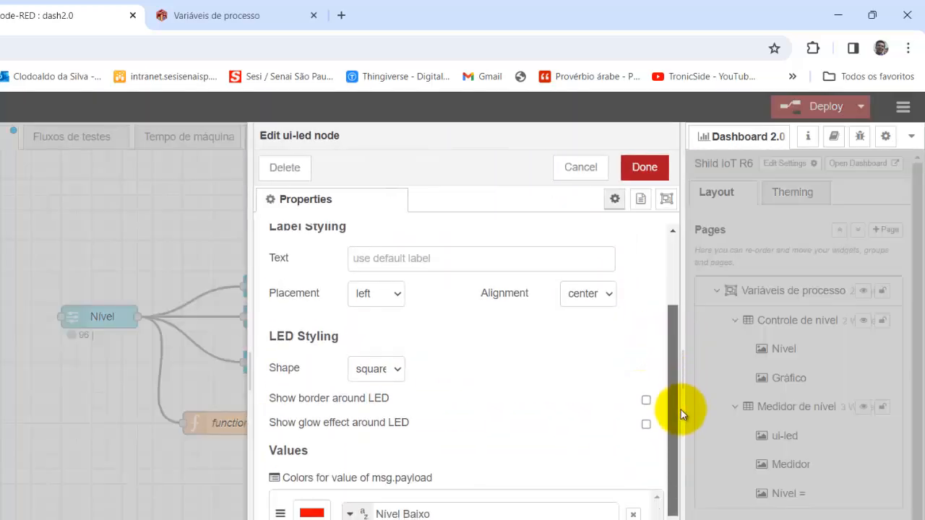
{"action": "left_click", "coordinate": [350, 446]}
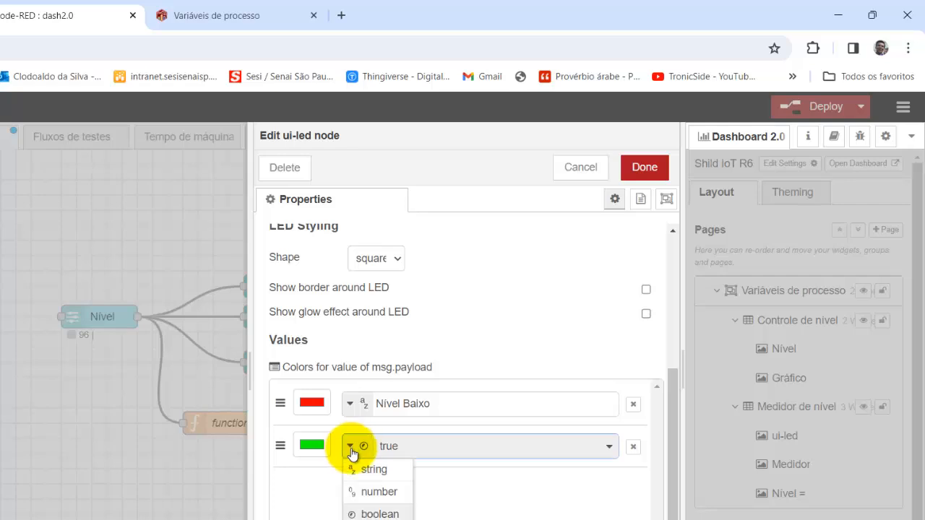
{"action": "left_click", "coordinate": [354, 468]}
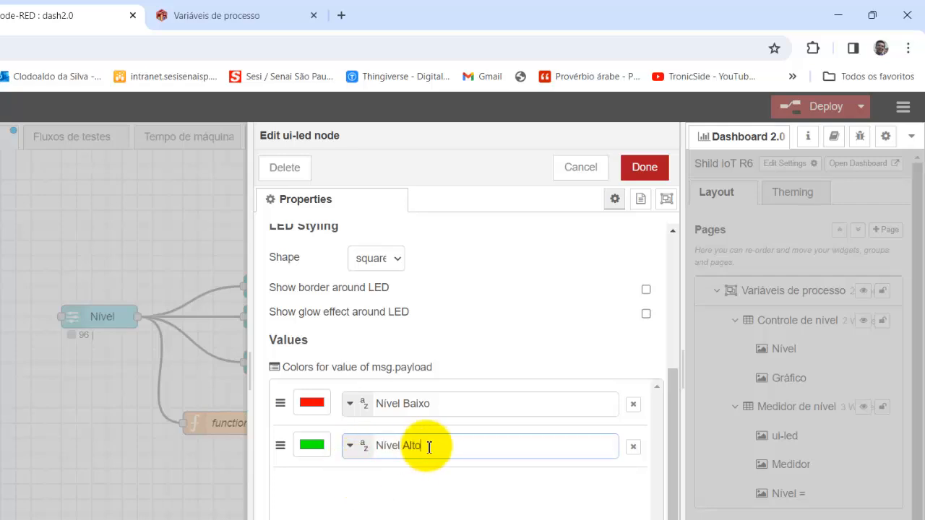
{"action": "type", "text": "Nível Alto"}
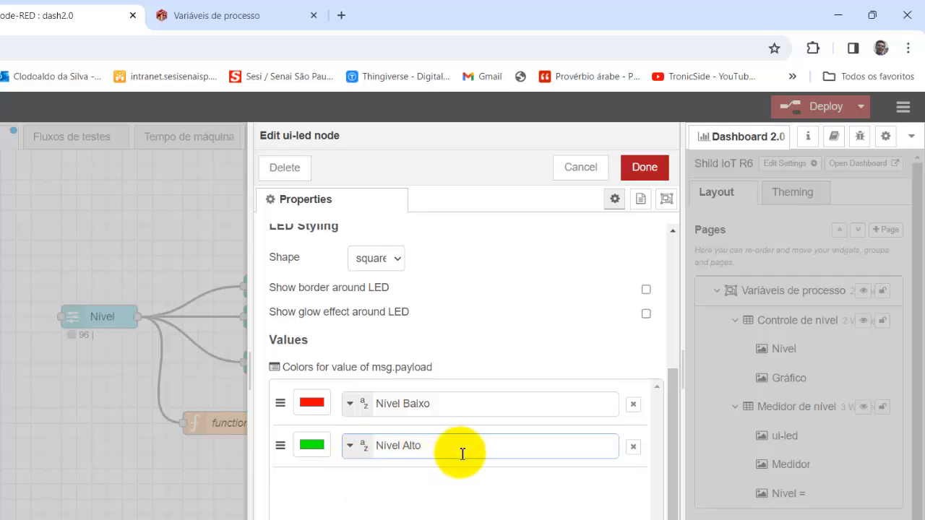
{"action": "left_click", "coordinate": [644, 167]}
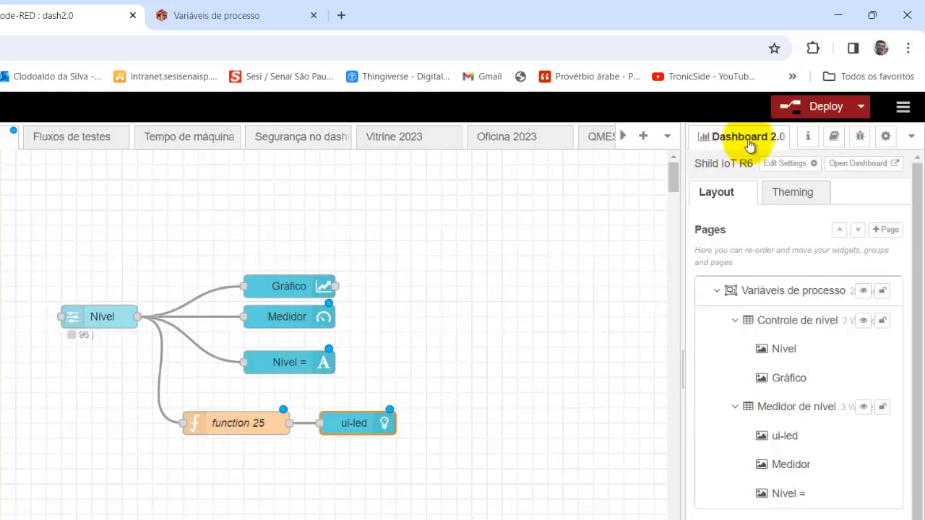
Step: Deploy the flow despite the improperly configured nodes and check the LED's placement on the Variáveis de processo dashboard page
{"action": "left_click", "coordinate": [813, 111]}
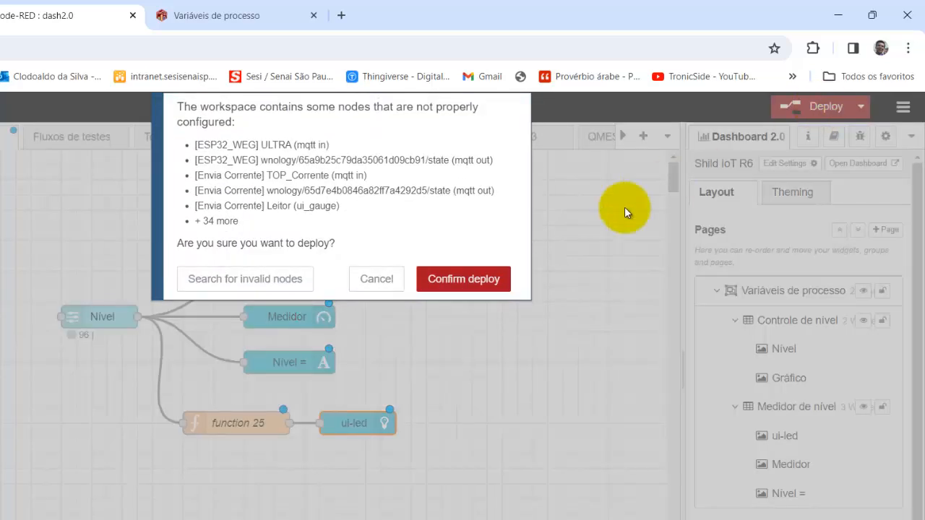
{"action": "left_click", "coordinate": [485, 287]}
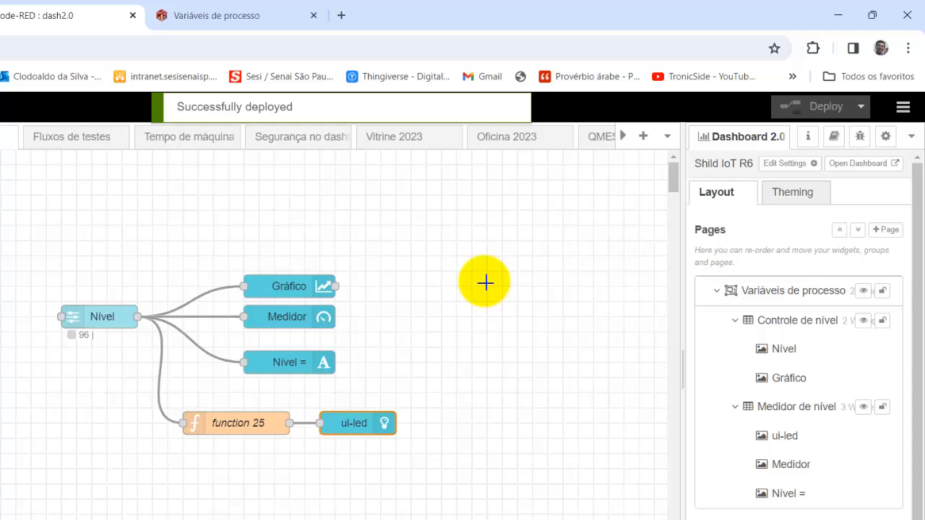
{"action": "left_click", "coordinate": [216, 22]}
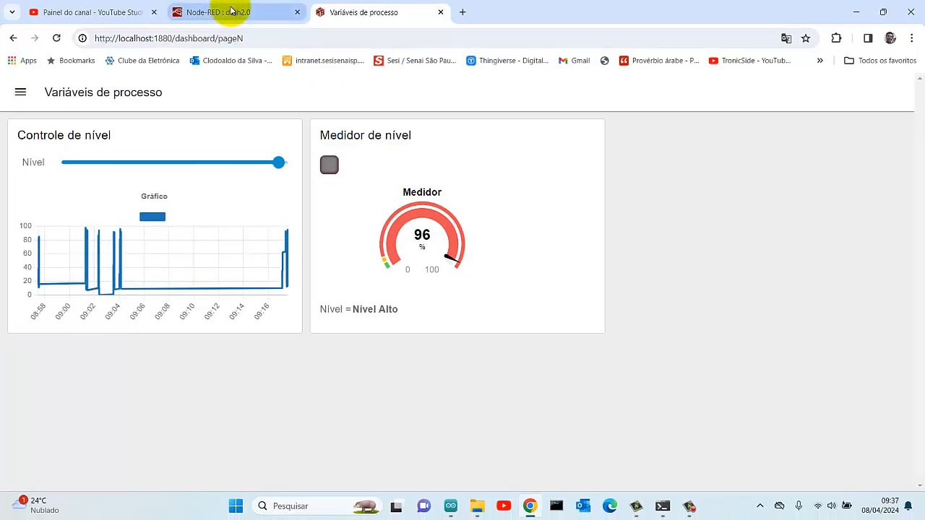
Step: Reorder the Medidor de nível group so ui-led comes after Nível =, and redeploy the flow
{"action": "left_click", "coordinate": [231, 12]}
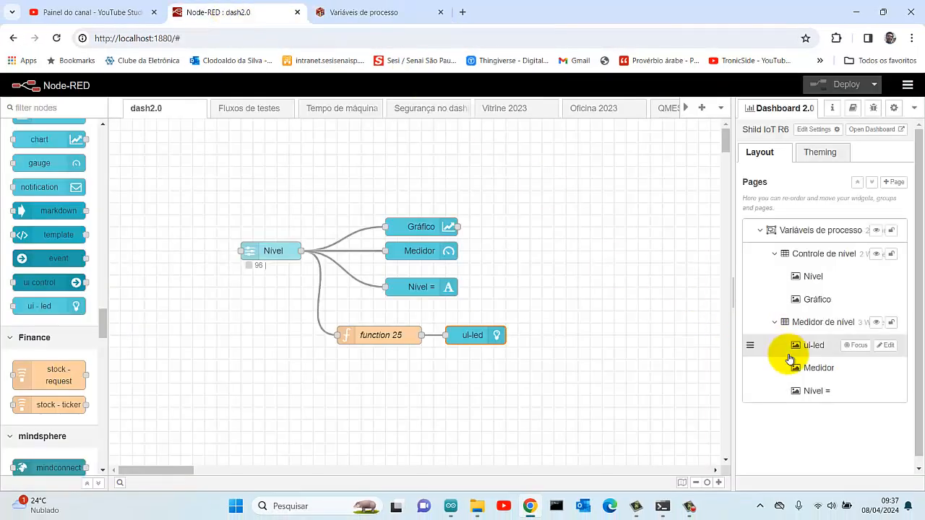
{"action": "left_click_drag", "start_coordinate": [799, 348], "coordinate": [809, 383]}
{"action": "left_click", "coordinate": [838, 84]}
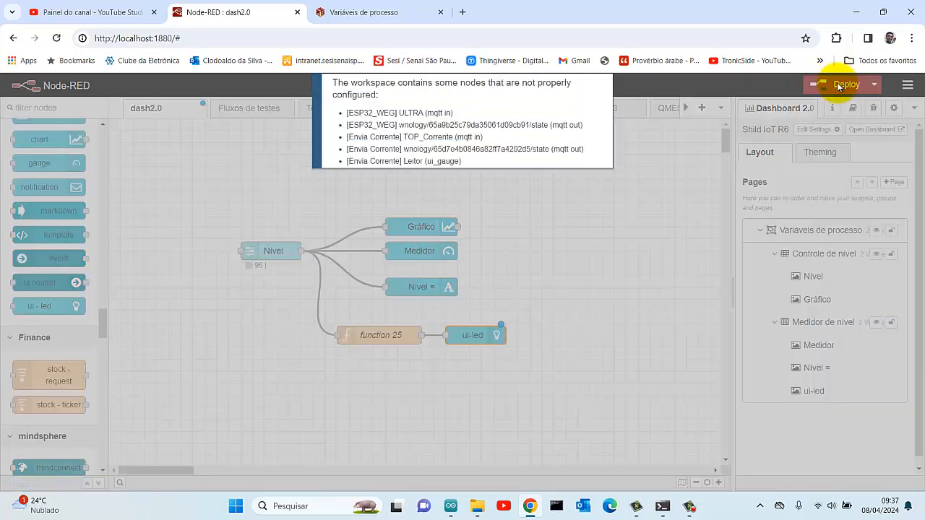
{"action": "left_click", "coordinate": [582, 219]}
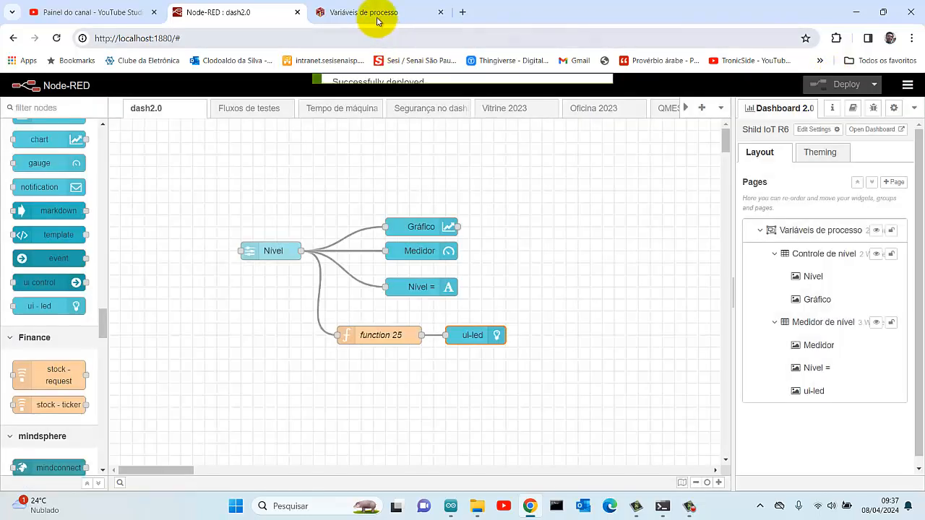
Step: Test the LED and text readout on the dashboard page by moving the Nível slider to 96 and 91
{"action": "left_click", "coordinate": [376, 12]}
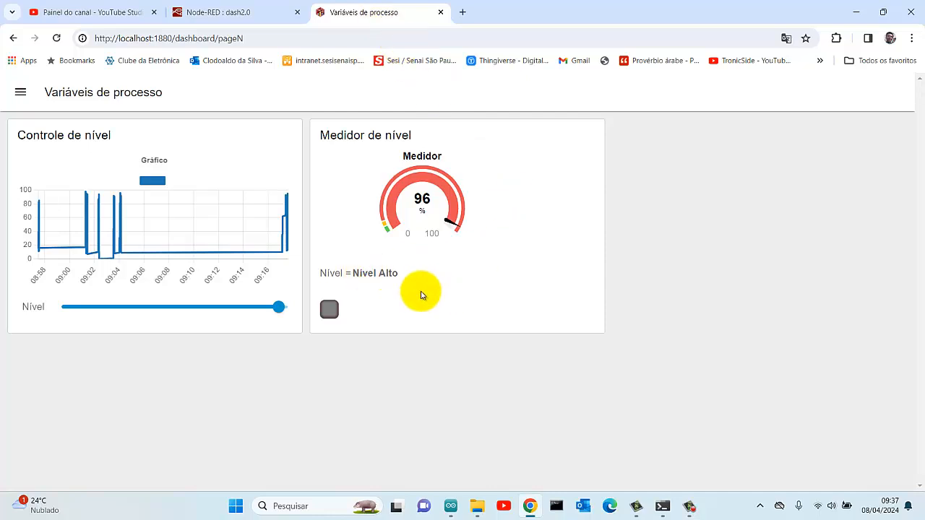
{"action": "mouse_move", "coordinate": [281, 310]}
{"action": "left_mouse_down"}
{"action": "mouse_move", "coordinate": [69, 343]}
{"action": "mouse_move", "coordinate": [279, 327]}
{"action": "left_mouse_up"}
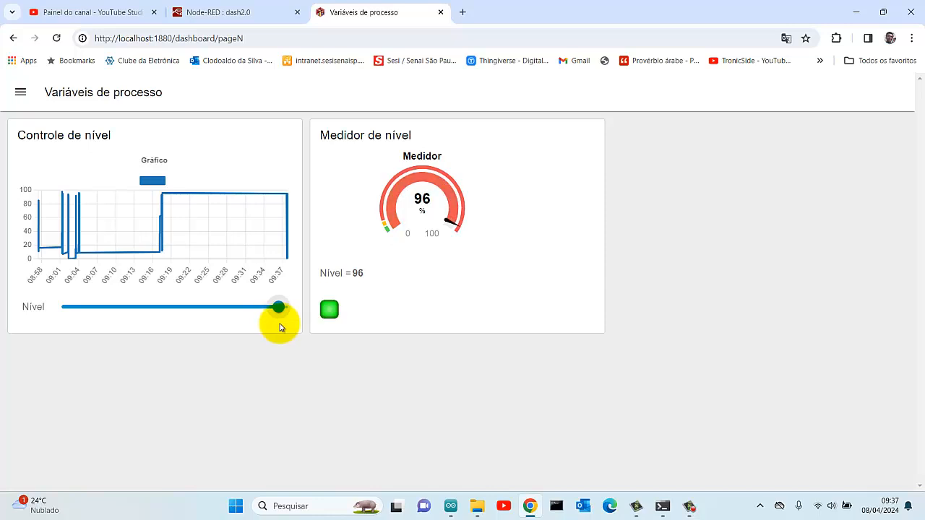
{"action": "left_click_drag", "start_coordinate": [280, 327], "coordinate": [271, 327]}
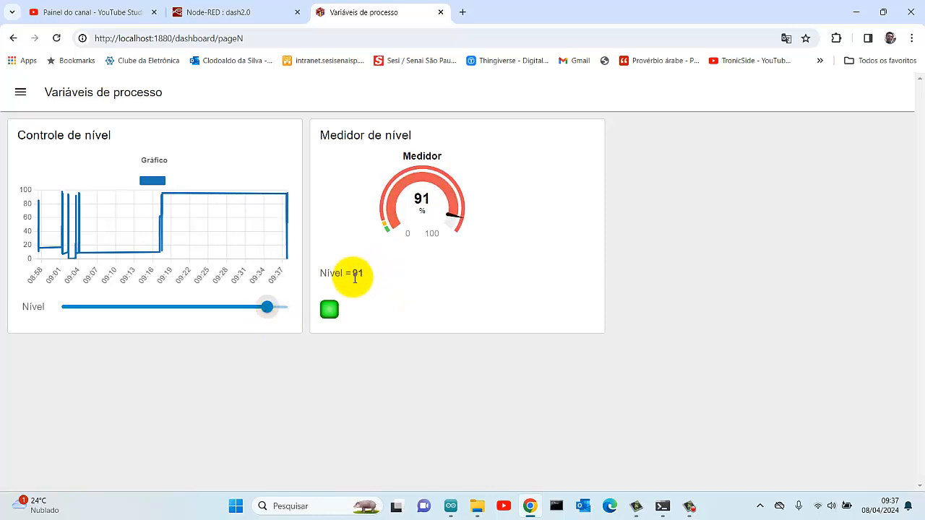
Step: Disconnect the Nível = text node from the slider, place it above ui-led, and wire it to function 25's output
{"action": "left_click", "coordinate": [248, 14]}
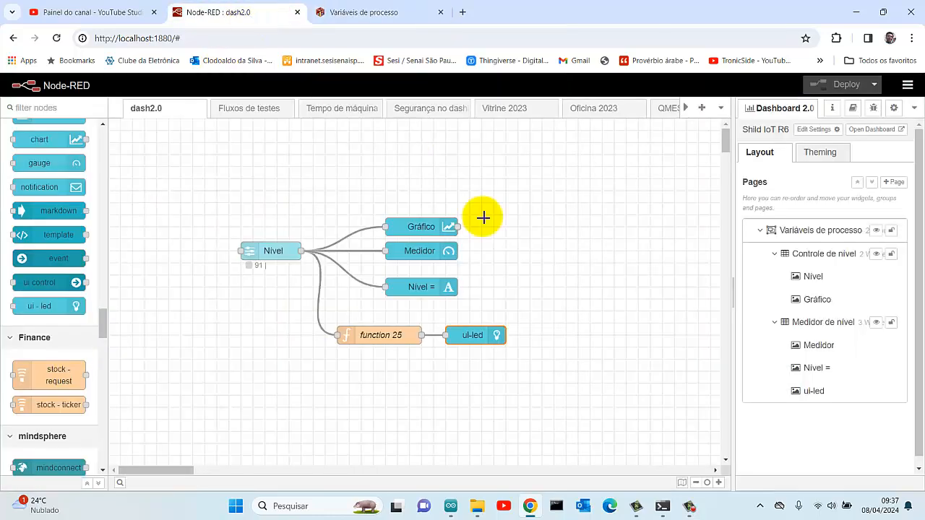
{"action": "left_click", "coordinate": [370, 288]}
{"action": "key", "text": "Delete"}
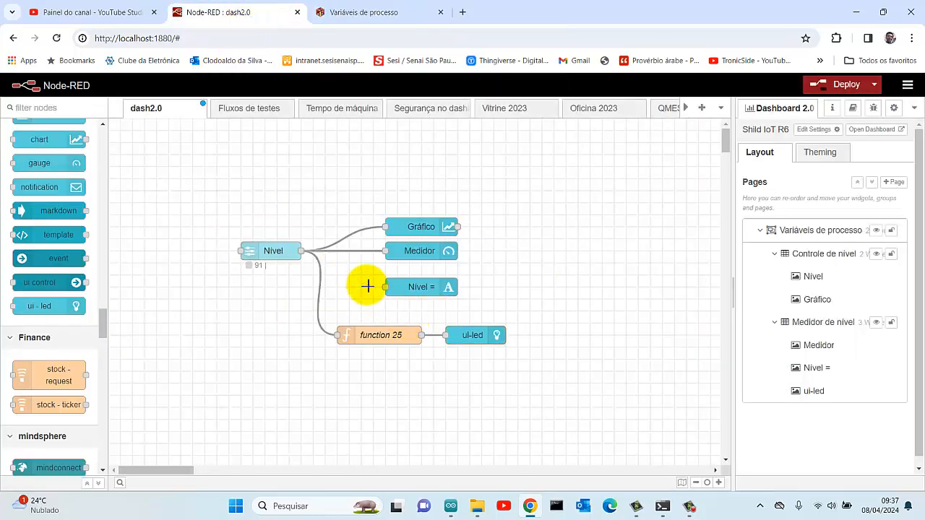
{"action": "left_click_drag", "start_coordinate": [395, 288], "coordinate": [455, 305]}
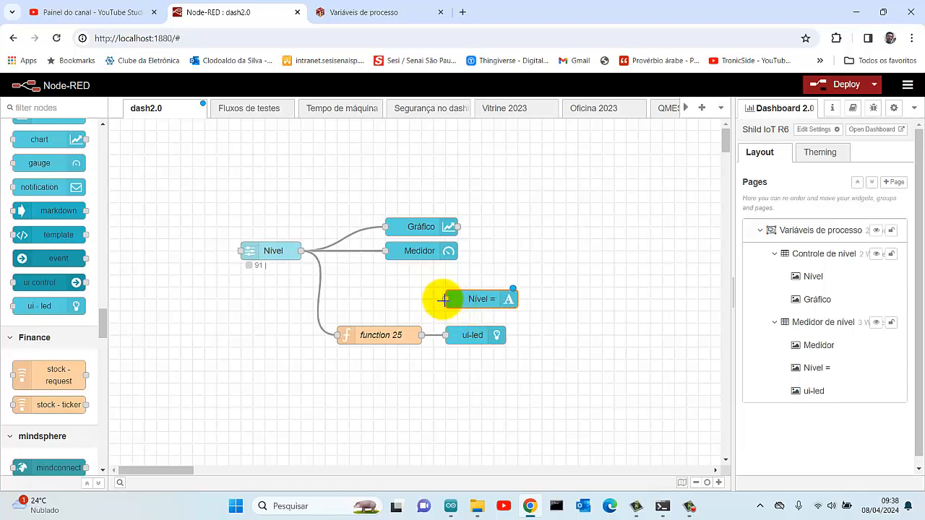
{"action": "left_click_drag", "start_coordinate": [426, 335], "coordinate": [423, 336]}
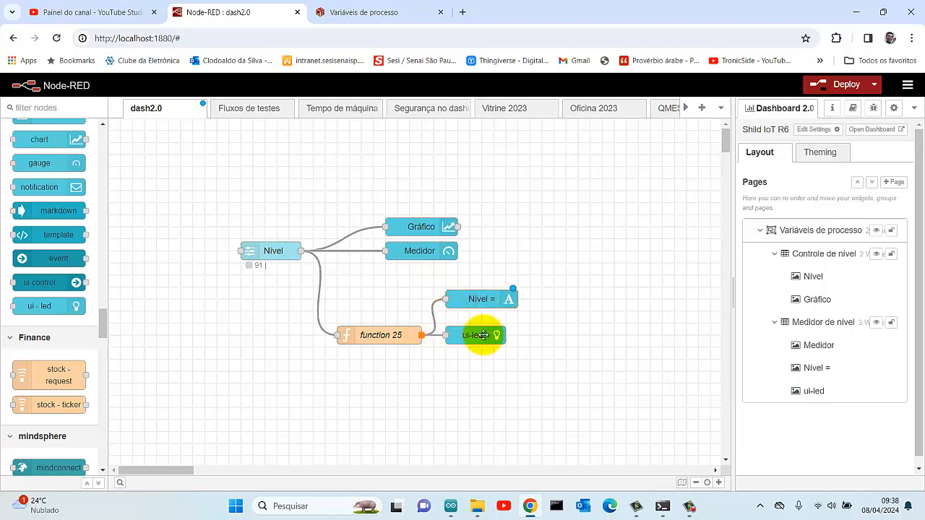
{"action": "left_click", "coordinate": [592, 256]}
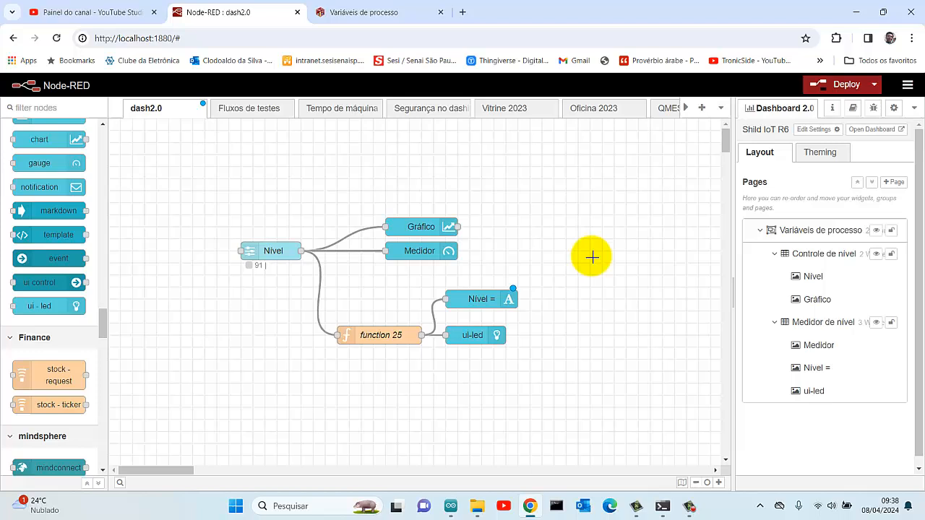
Step: Deploy the rewired flow and test the dashboard's text readout and LED by moving the Nível slider through its range to 98
{"action": "left_click", "coordinate": [846, 84]}
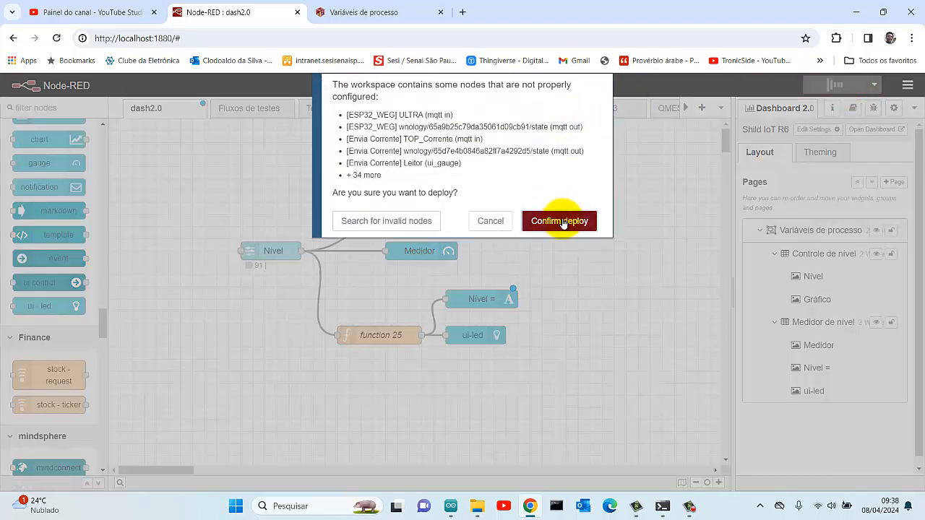
{"action": "left_click", "coordinate": [563, 221]}
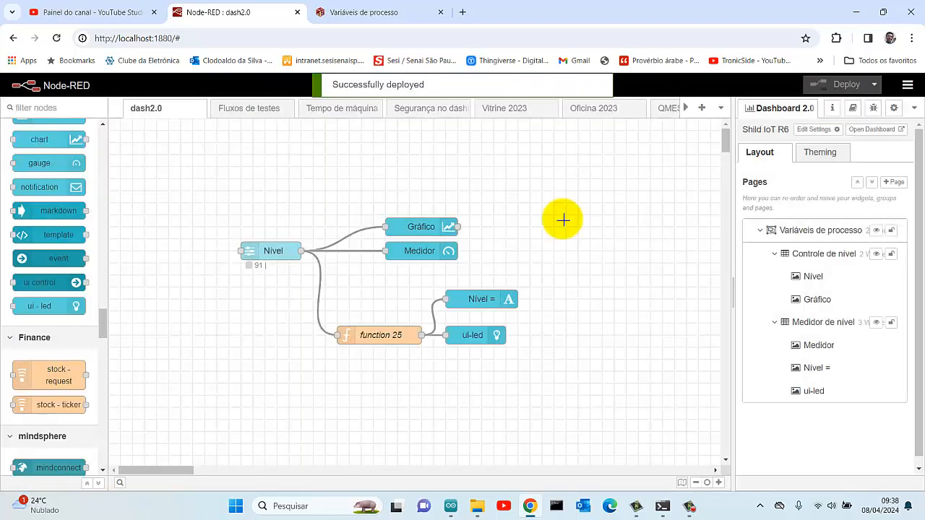
{"action": "left_click", "coordinate": [372, 19]}
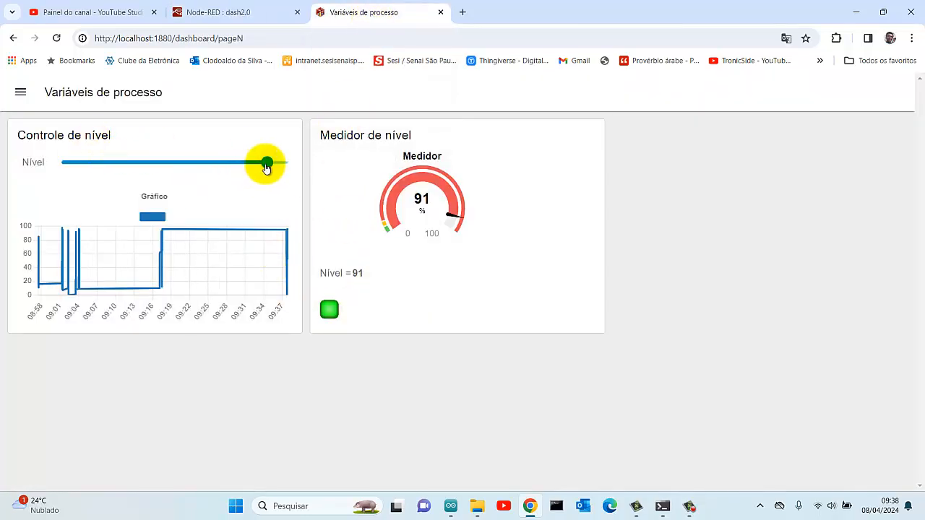
{"action": "left_click_drag", "start_coordinate": [267, 168], "coordinate": [132, 181]}
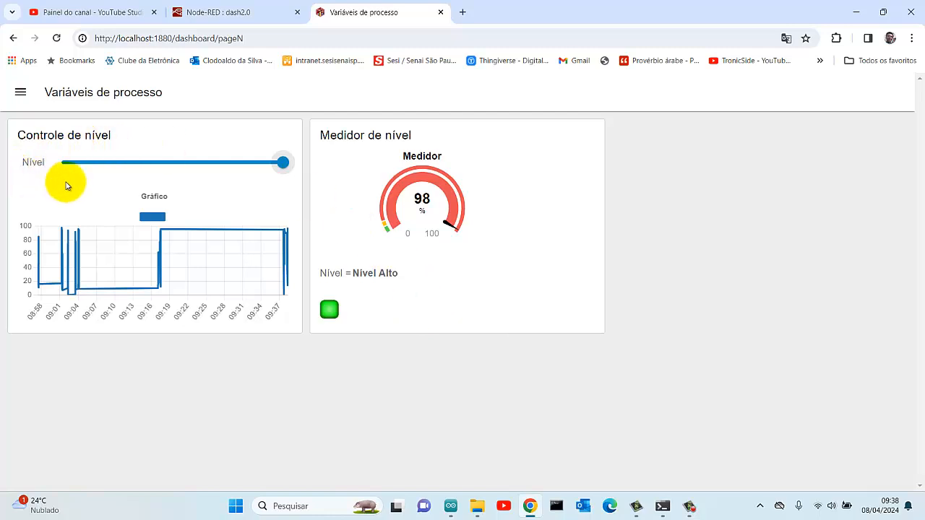
{"action": "left_click", "coordinate": [198, 12]}
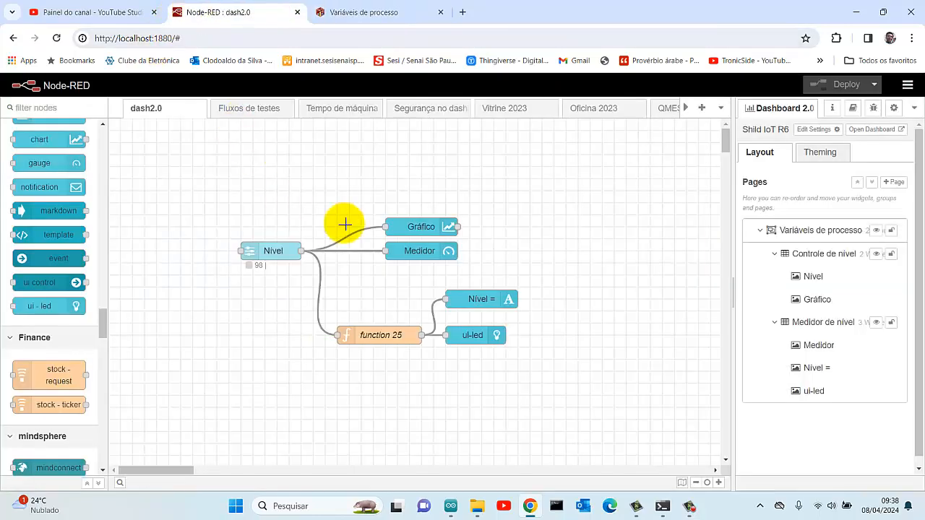